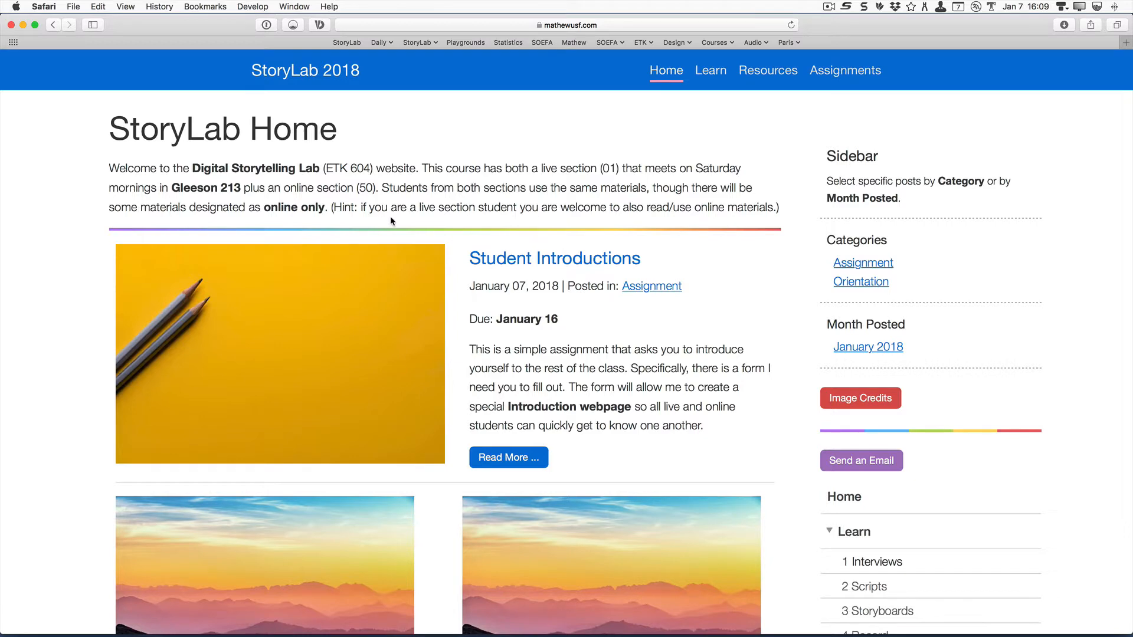
- Look over the StoryLab home page, examining its post summaries, sidebar categories and the course navigation list
{"action": "scroll", "coordinate": [390, 219], "scroll_direction": "down", "scroll_amount": 5}
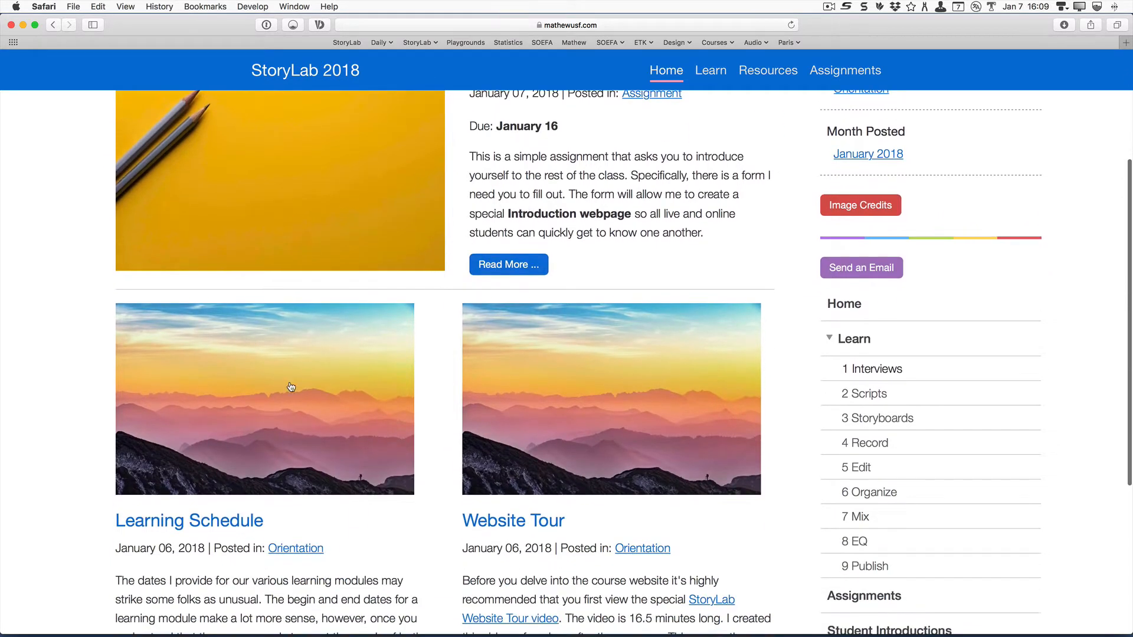
{"action": "scroll", "coordinate": [378, 389], "scroll_direction": "down", "scroll_amount": 4}
{"action": "scroll", "coordinate": [378, 387], "scroll_direction": "down", "scroll_amount": 3}
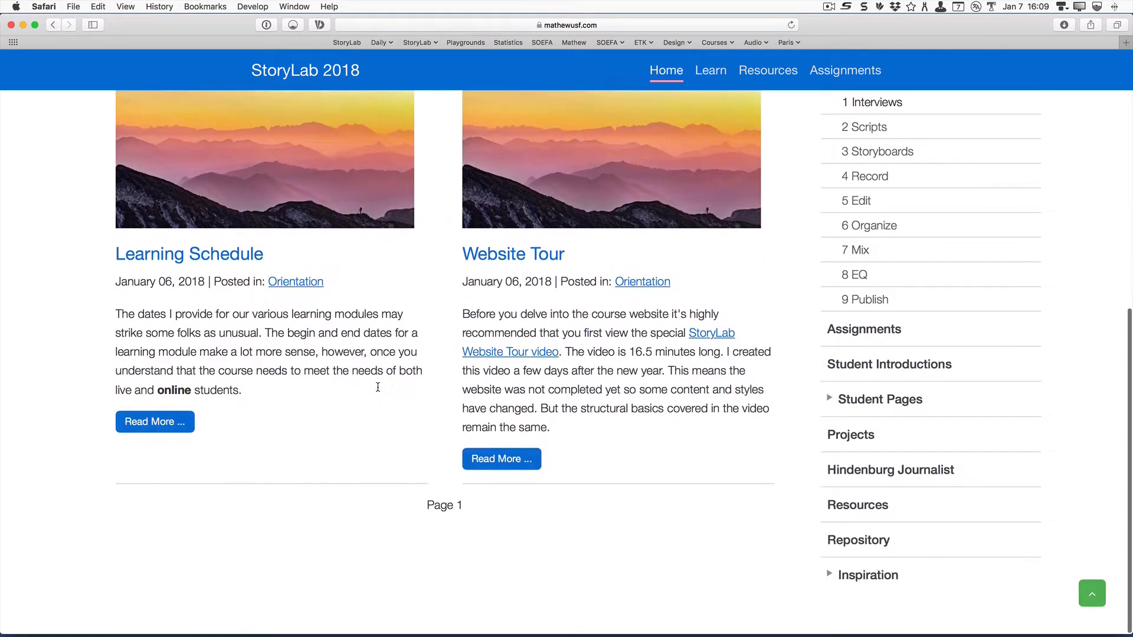
{"action": "scroll", "coordinate": [378, 387], "scroll_direction": "up", "scroll_amount": 3}
{"action": "scroll", "coordinate": [378, 389], "scroll_direction": "up", "scroll_amount": 6}
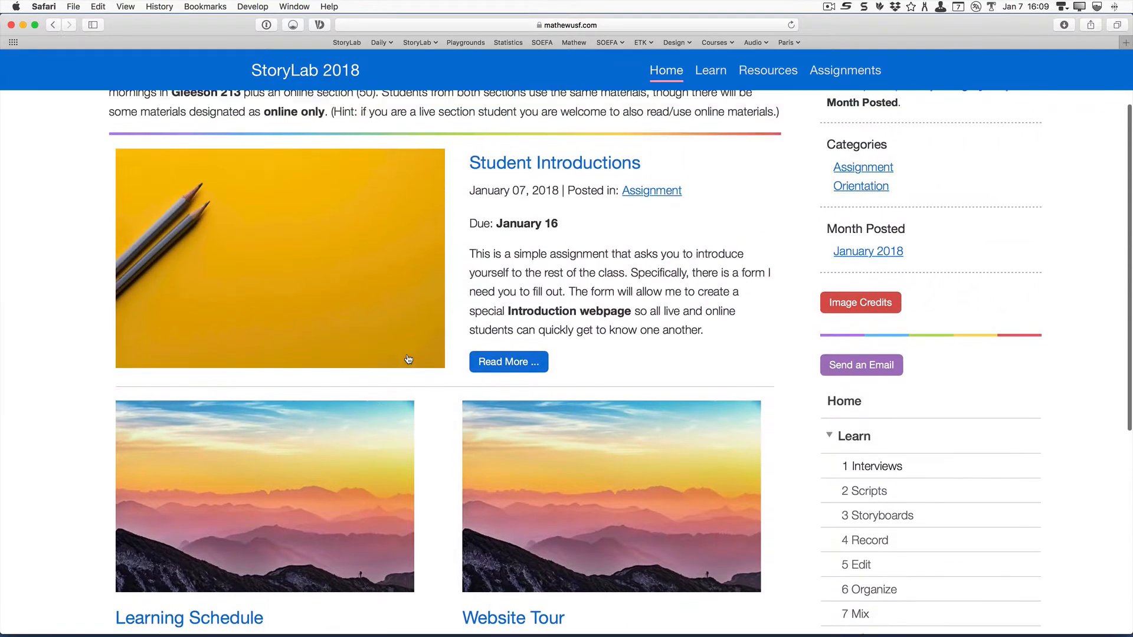
{"action": "scroll", "coordinate": [622, 462], "scroll_direction": "up", "scroll_amount": 3}
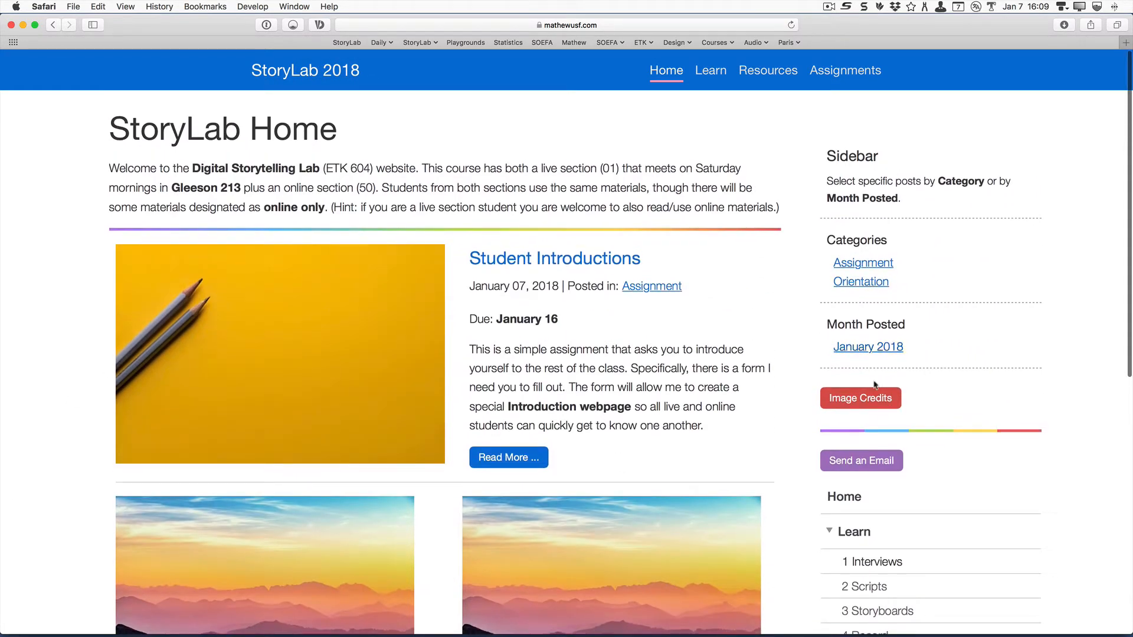
{"action": "scroll", "coordinate": [909, 543], "scroll_direction": "down", "scroll_amount": 5}
{"action": "scroll", "coordinate": [909, 543], "scroll_direction": "down", "scroll_amount": 1}
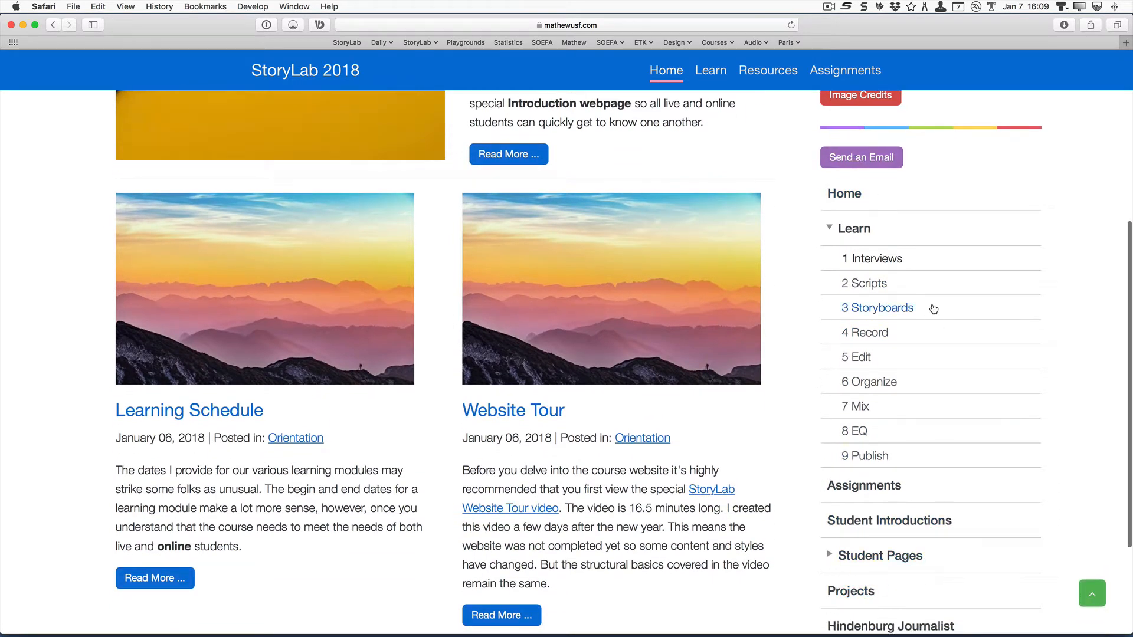
{"action": "scroll", "coordinate": [934, 309], "scroll_direction": "up", "scroll_amount": 1}
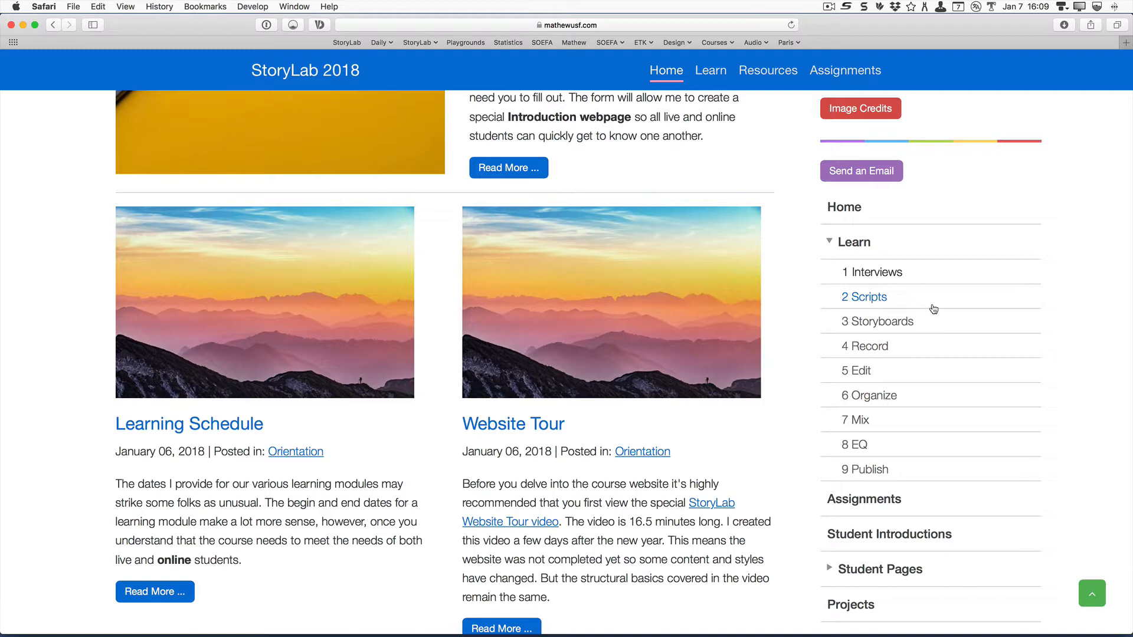
{"action": "scroll", "coordinate": [933, 309], "scroll_direction": "up", "scroll_amount": 5}
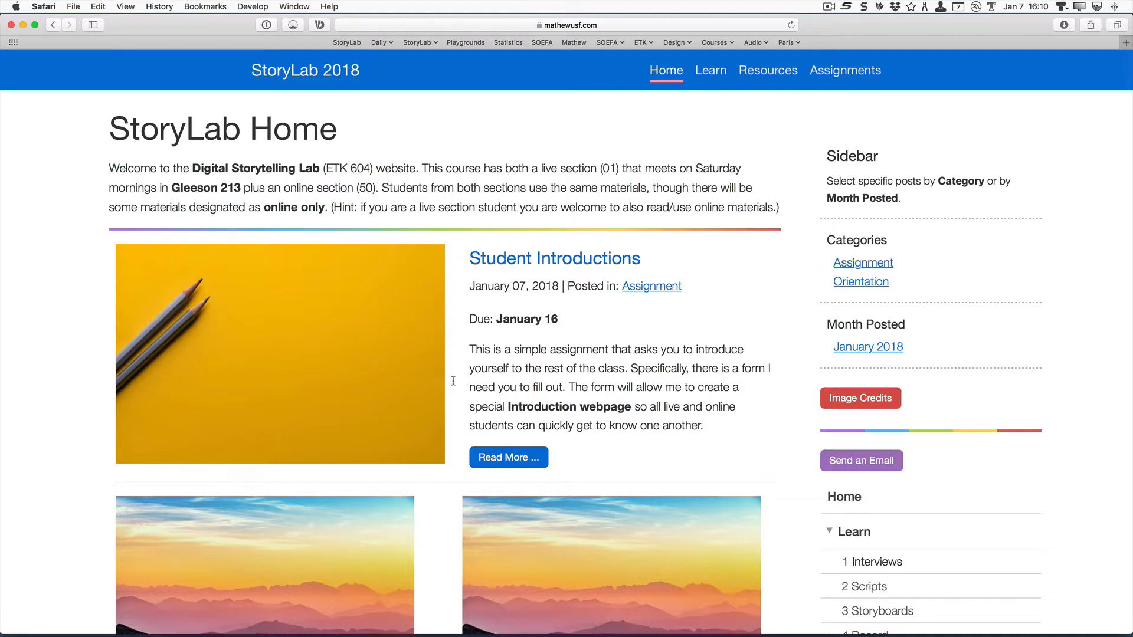
- Read the full Learning Schedule post down to its module date table and comments section, and return to the main home page
{"action": "scroll", "coordinate": [564, 426], "scroll_direction": "down", "scroll_amount": 2}
{"action": "scroll", "coordinate": [563, 426], "scroll_direction": "down", "scroll_amount": 5}
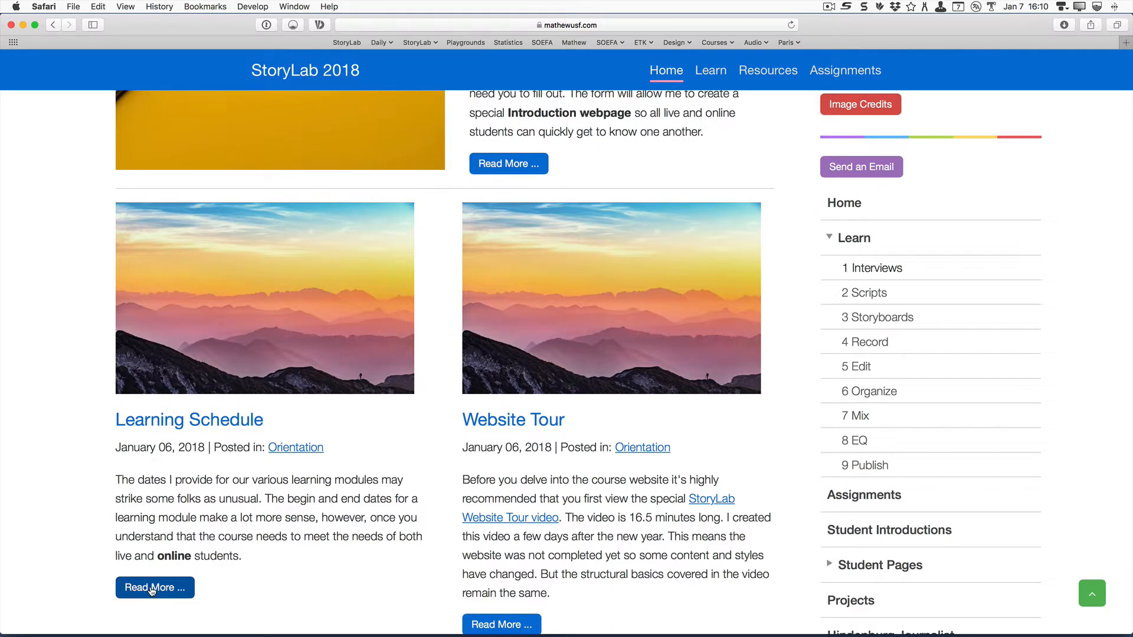
{"action": "left_click", "coordinate": [151, 588]}
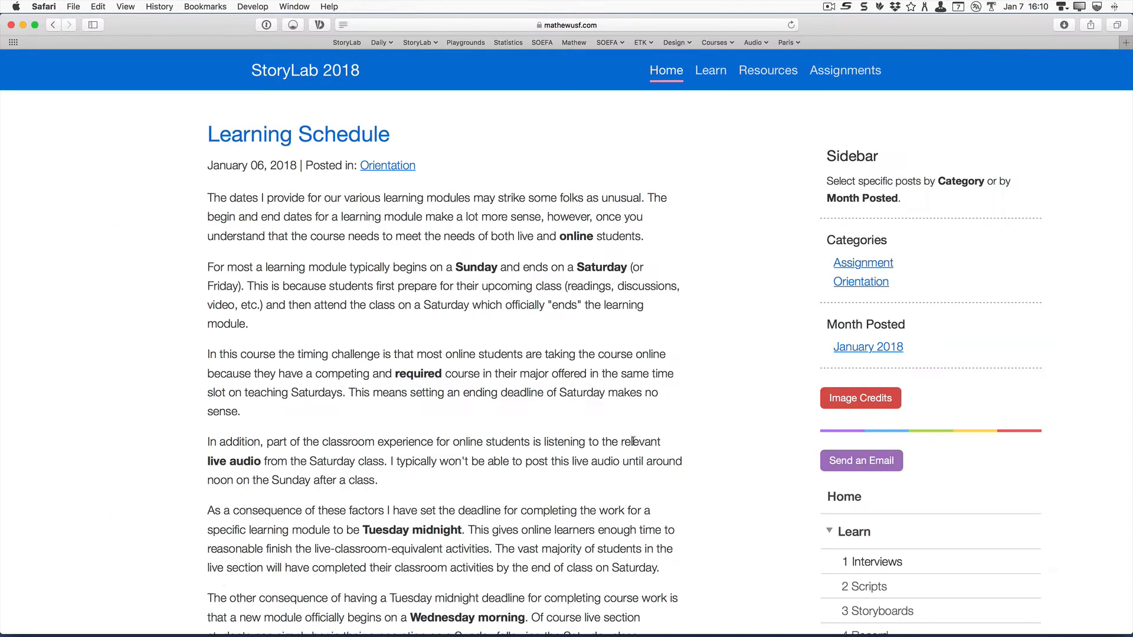
{"action": "scroll", "coordinate": [577, 407], "scroll_direction": "down", "scroll_amount": 1}
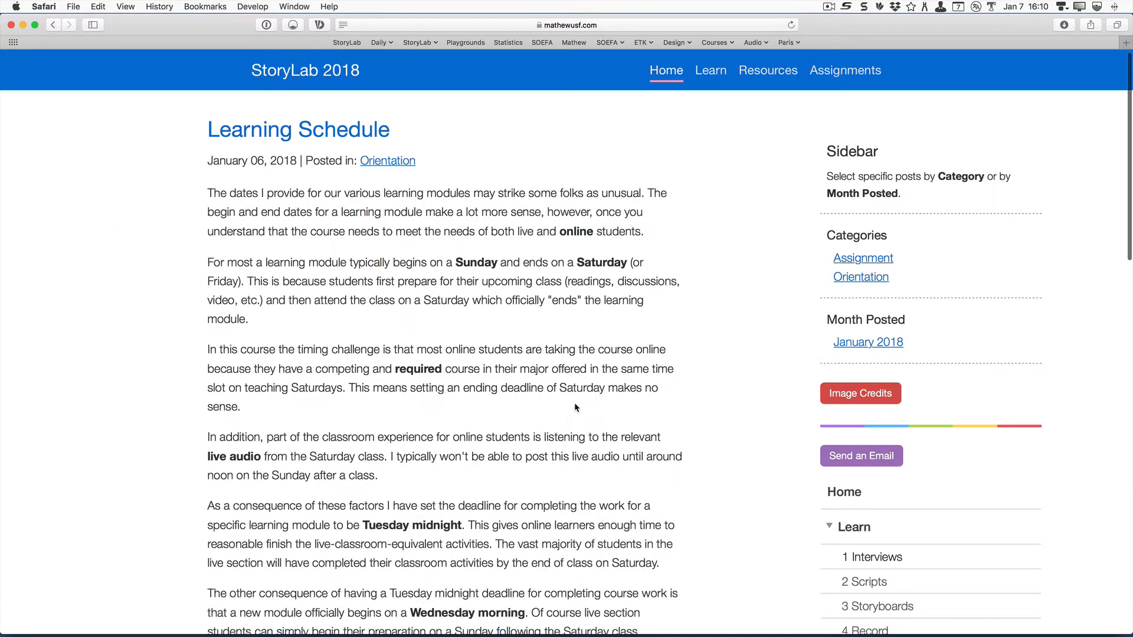
{"action": "scroll", "coordinate": [576, 407], "scroll_direction": "down", "scroll_amount": 10}
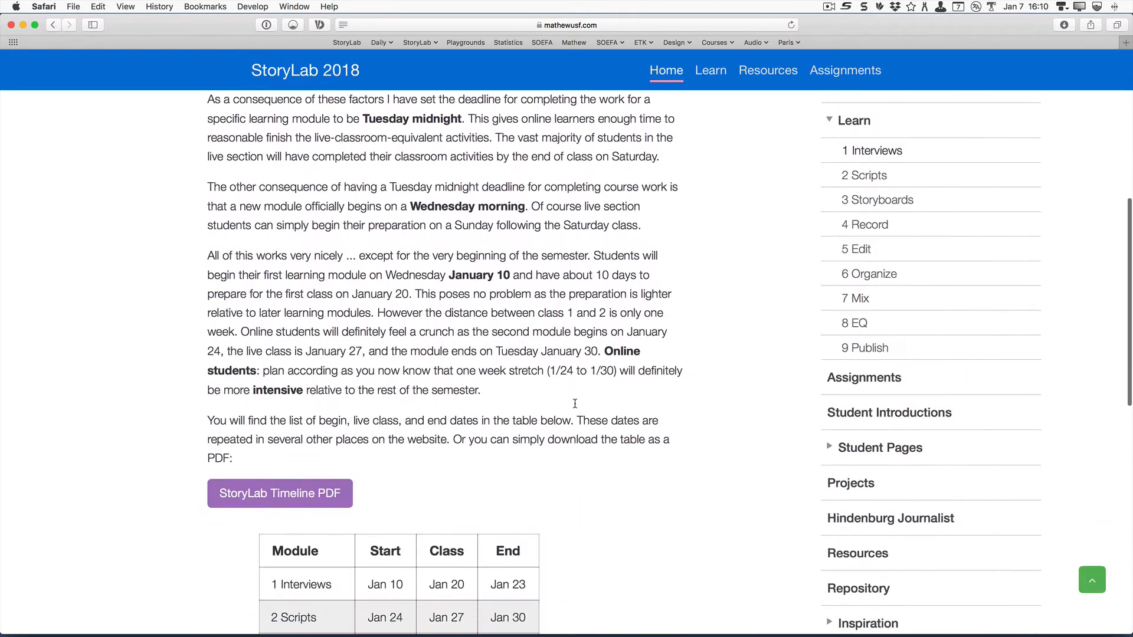
{"action": "scroll", "coordinate": [575, 402], "scroll_direction": "down", "scroll_amount": 9}
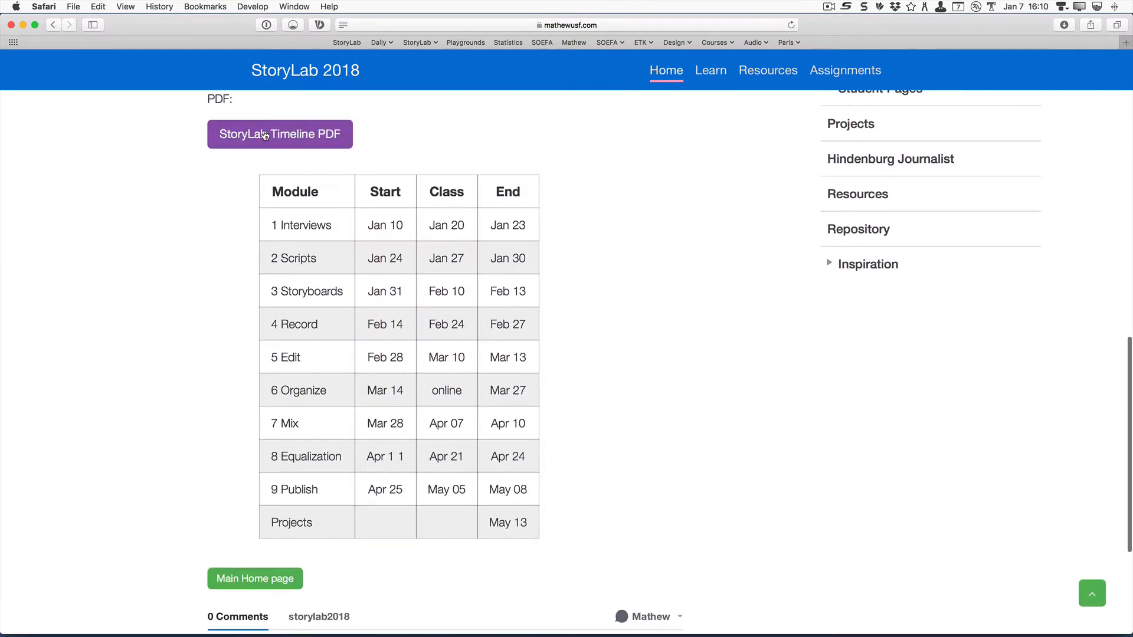
{"action": "scroll", "coordinate": [727, 447], "scroll_direction": "down", "scroll_amount": 4}
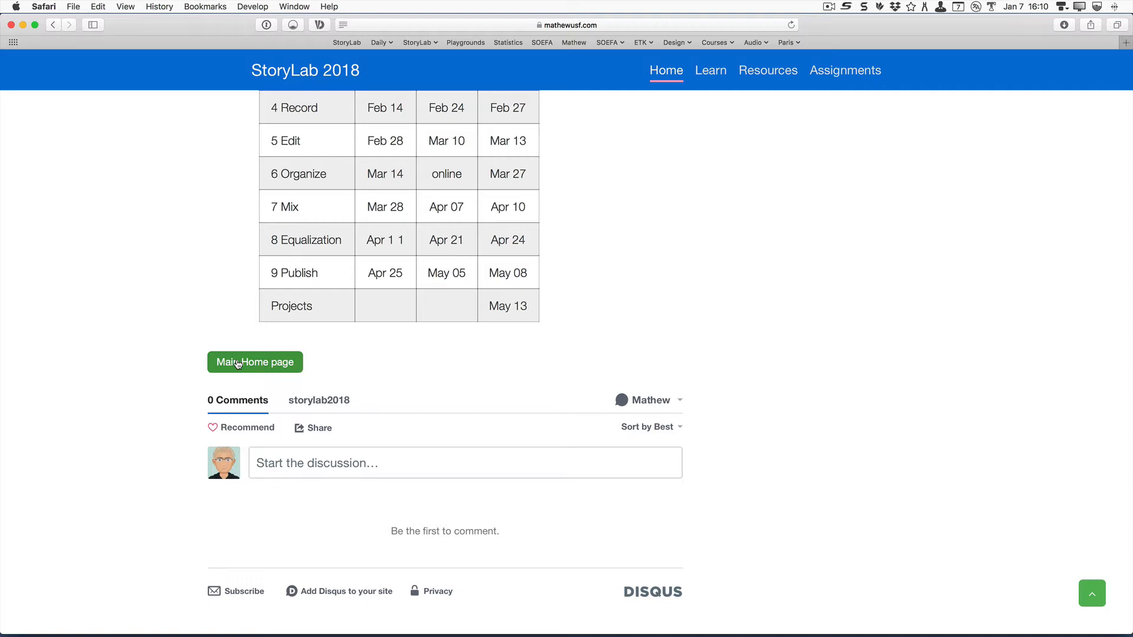
{"action": "left_click", "coordinate": [237, 362]}
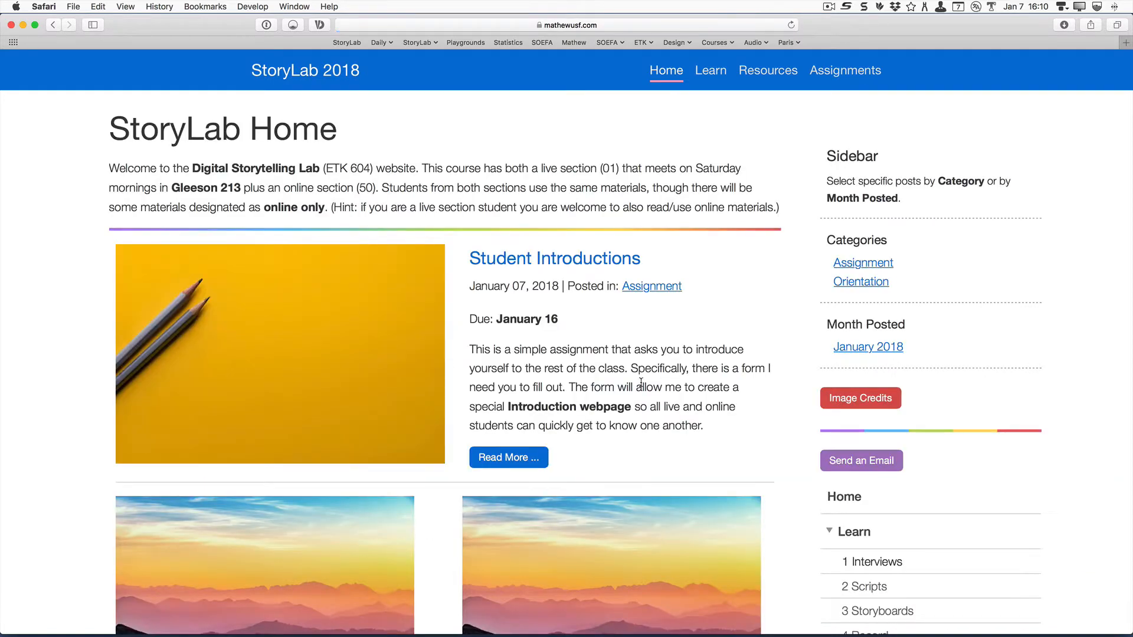
- View the full Student Introductions post including its comments section, and go back to the home page
{"action": "scroll", "coordinate": [641, 384], "scroll_direction": "down", "scroll_amount": 6}
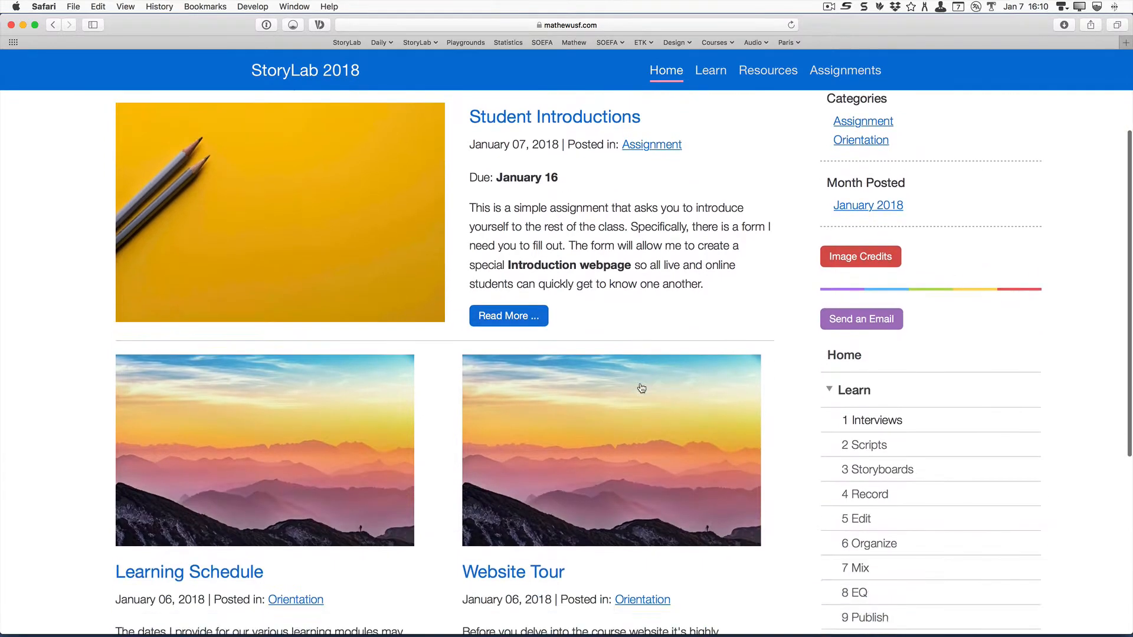
{"action": "scroll", "coordinate": [642, 387], "scroll_direction": "up", "scroll_amount": 4}
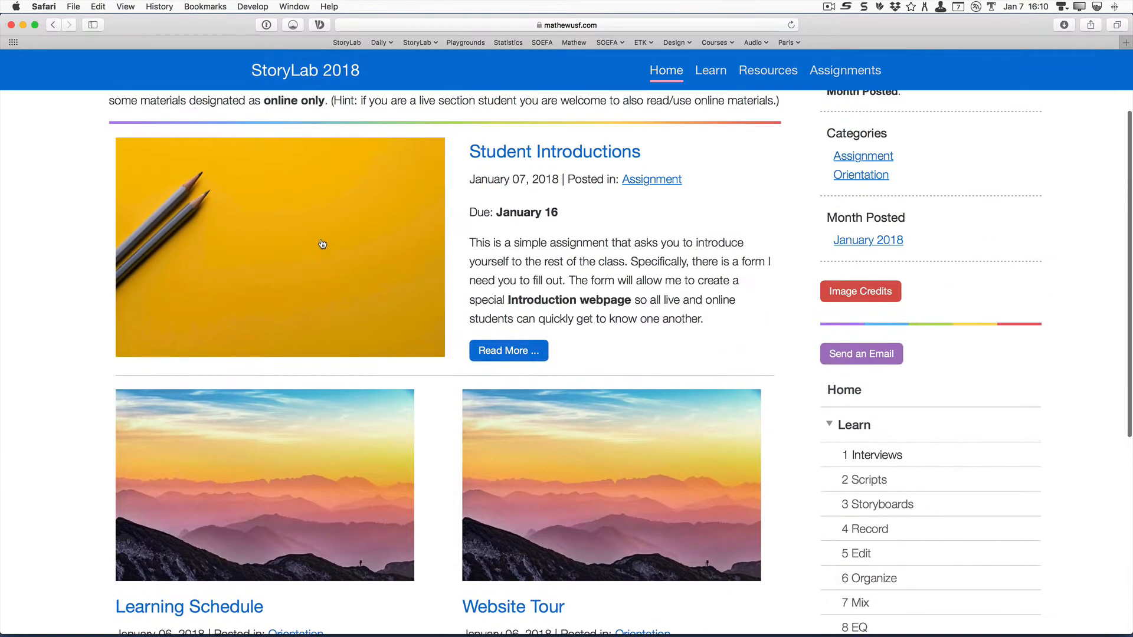
{"action": "left_click", "coordinate": [295, 240]}
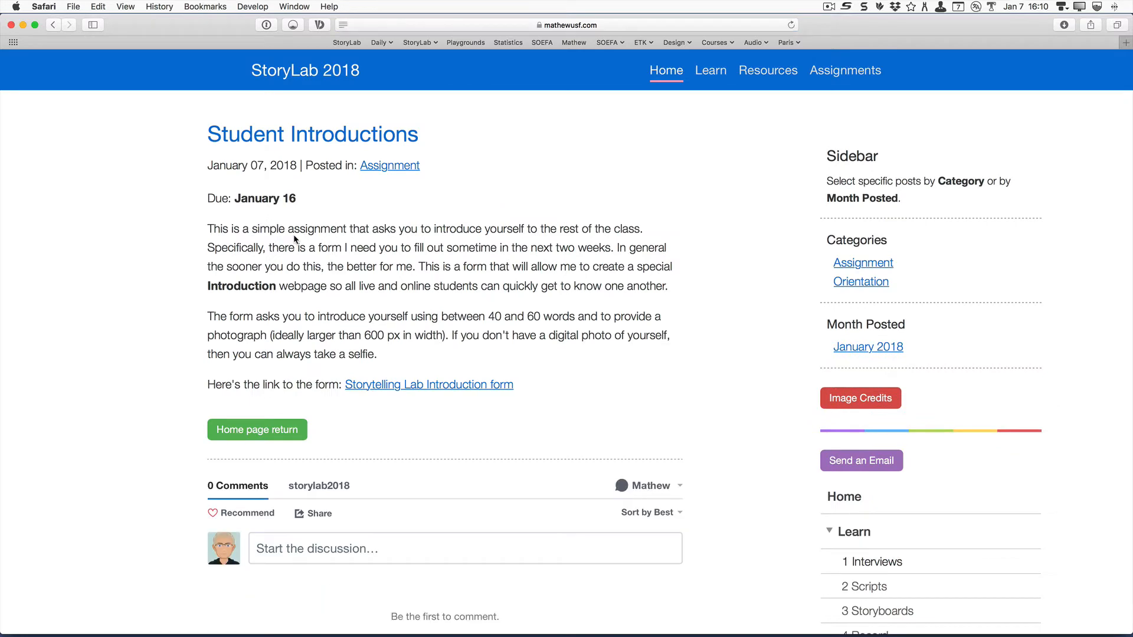
{"action": "scroll", "coordinate": [572, 370], "scroll_direction": "down", "scroll_amount": 3}
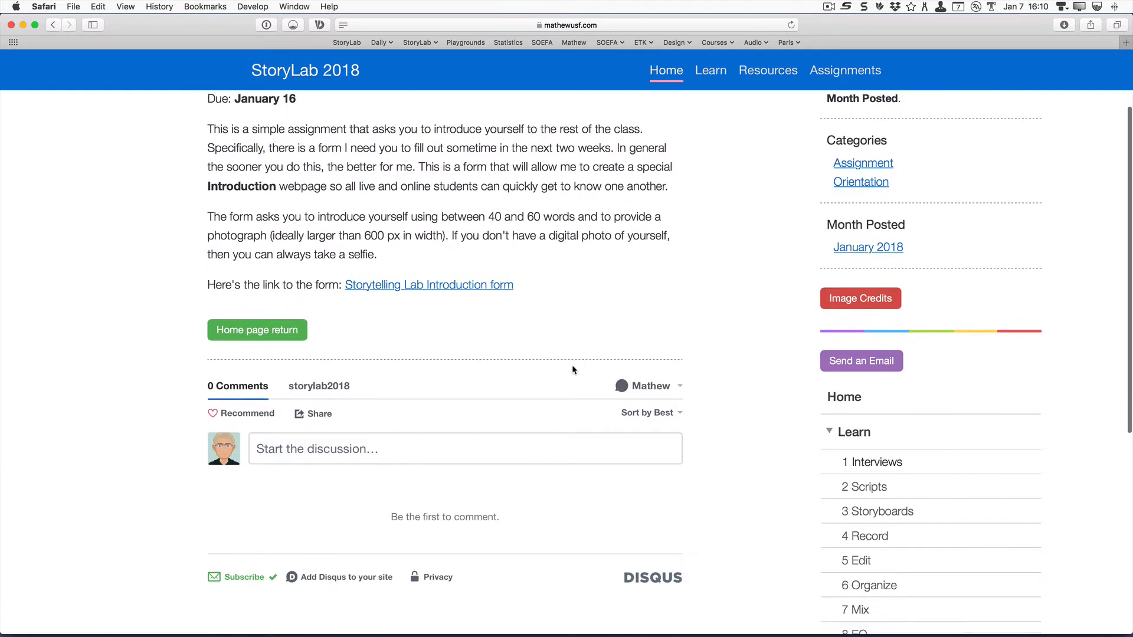
{"action": "scroll", "coordinate": [572, 370], "scroll_direction": "down", "scroll_amount": 2}
{"action": "scroll", "coordinate": [572, 370], "scroll_direction": "up", "scroll_amount": 7}
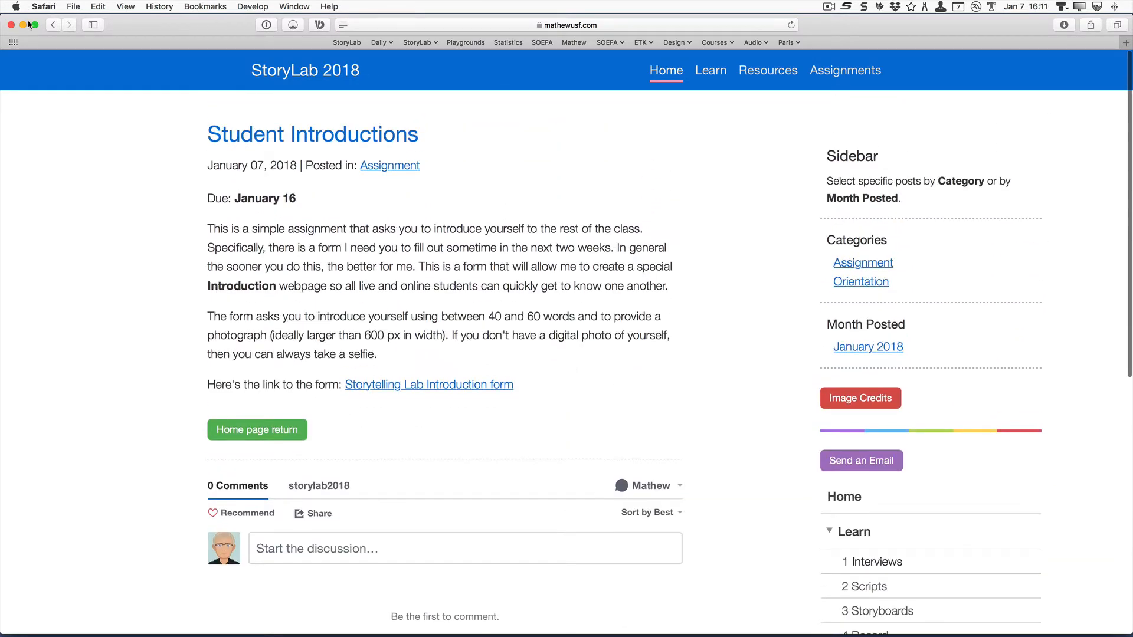
{"action": "left_click", "coordinate": [53, 25]}
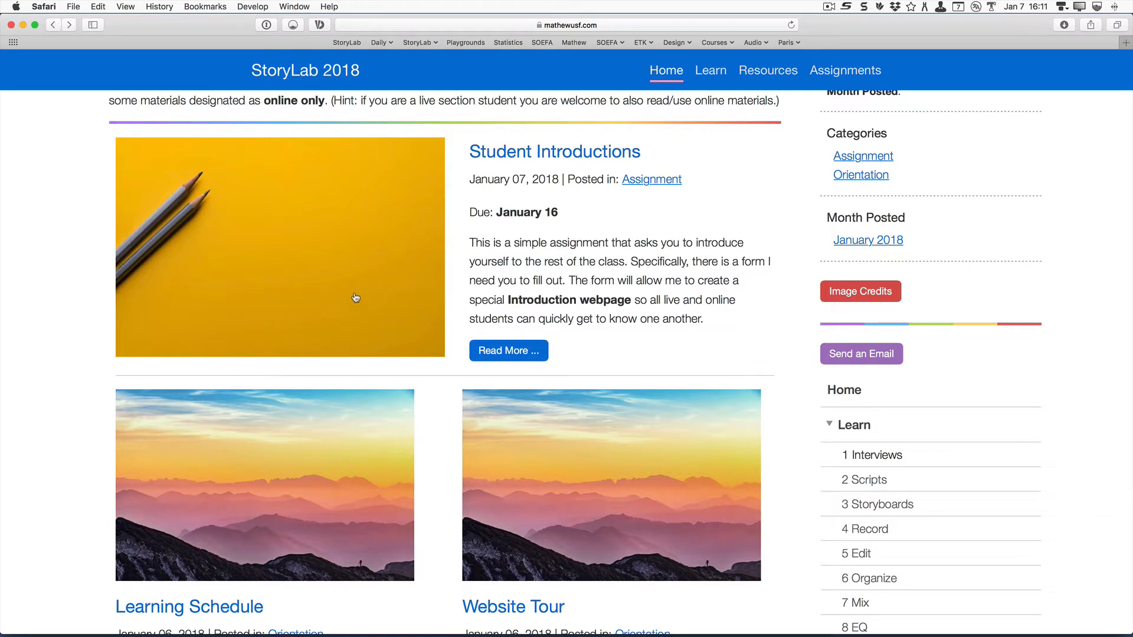
- Compare the Learning Schedule and Website Tour summaries with the featured post on the home page
{"action": "scroll", "coordinate": [361, 341], "scroll_direction": "down", "scroll_amount": 5}
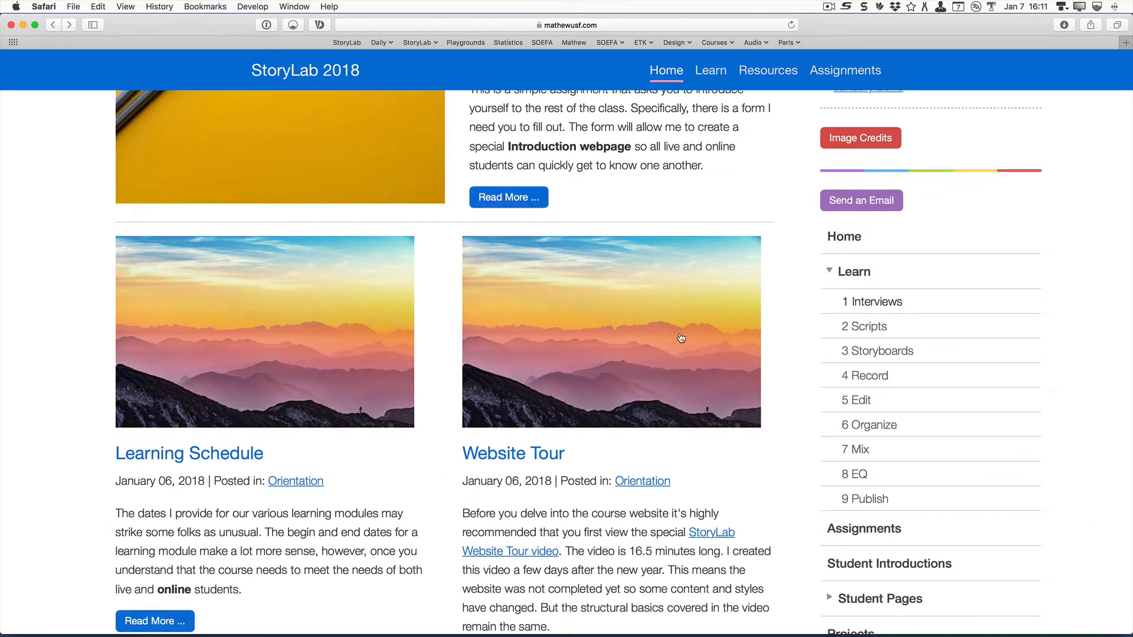
{"action": "scroll", "coordinate": [519, 376], "scroll_direction": "down", "scroll_amount": 4}
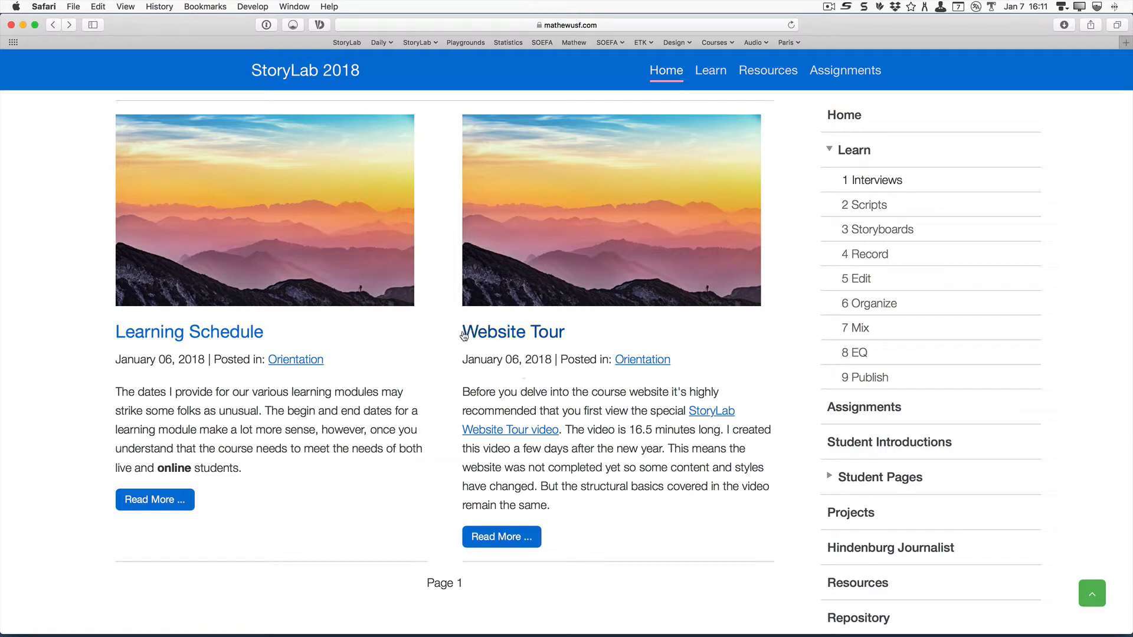
{"action": "scroll", "coordinate": [462, 331], "scroll_direction": "up", "scroll_amount": 10}
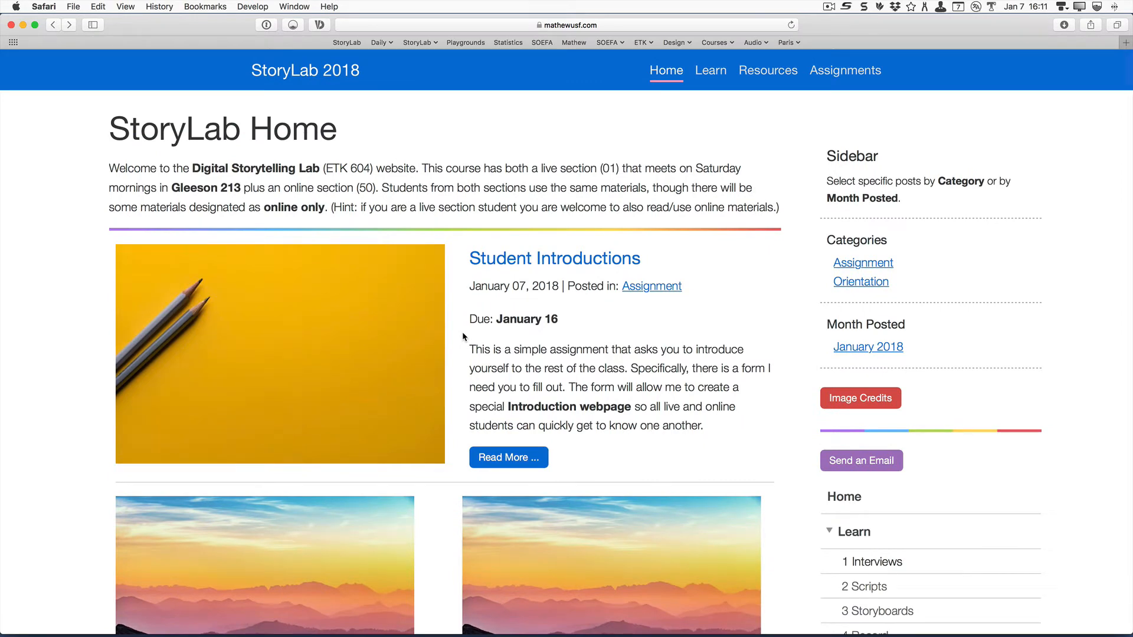
- Switch to RapidWeaver 7, look over the Poster stack's items, and highlight the .poster-details and #disqus_thread rules in the page CSS
{"action": "key", "text": "super+Tab"}
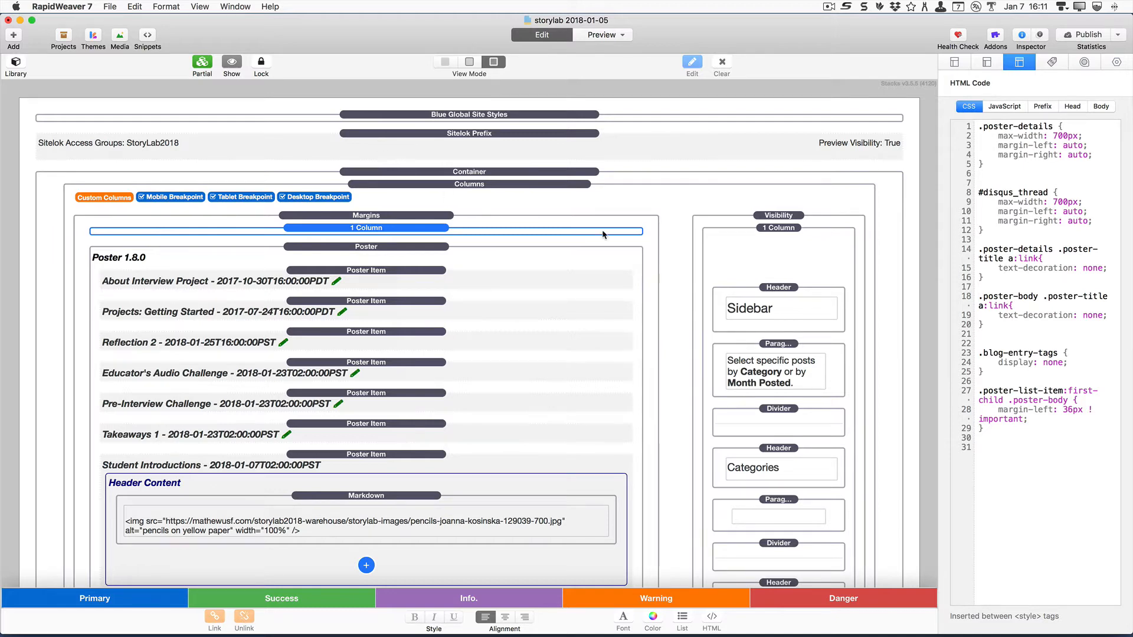
{"action": "scroll", "coordinate": [602, 234], "scroll_direction": "down", "scroll_amount": 3}
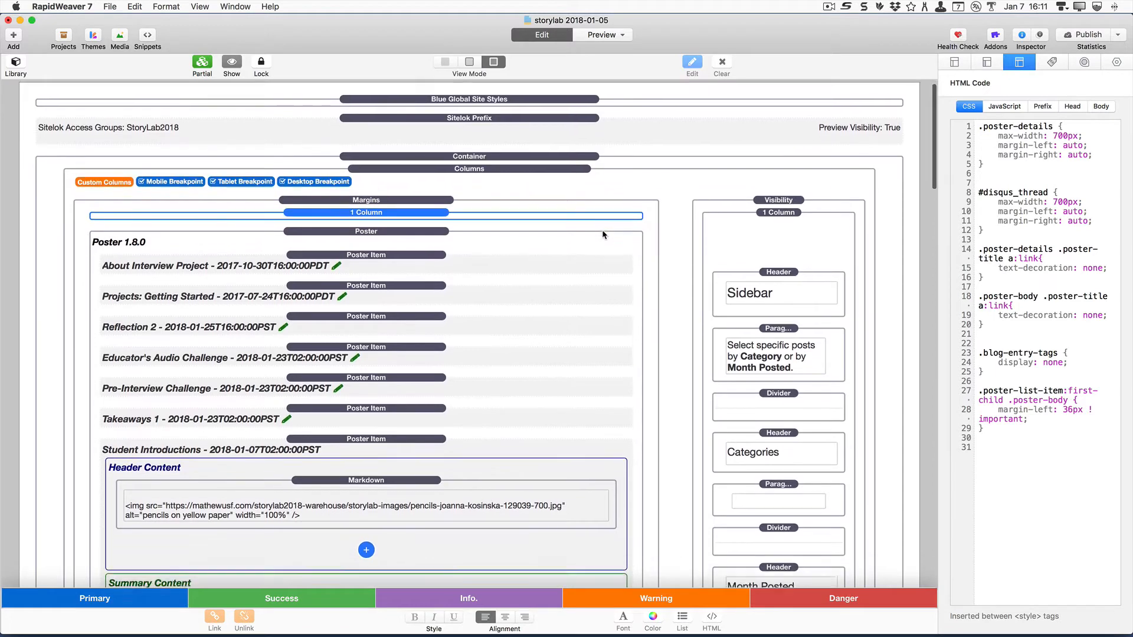
{"action": "scroll", "coordinate": [602, 234], "scroll_direction": "down", "scroll_amount": 1}
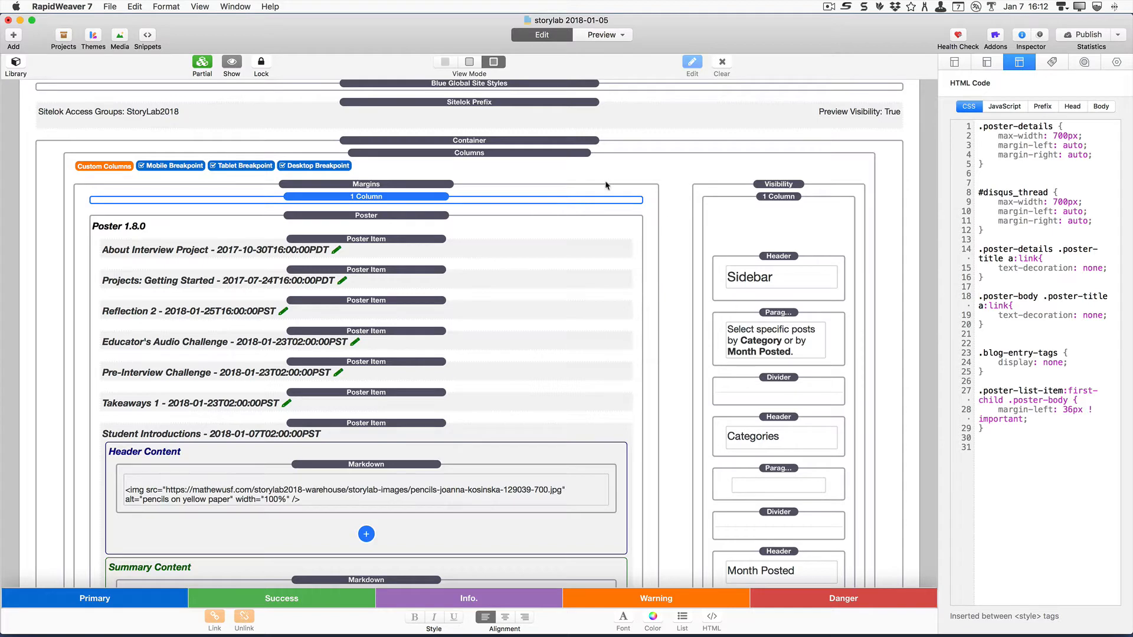
{"action": "scroll", "coordinate": [574, 352], "scroll_direction": "down", "scroll_amount": 2}
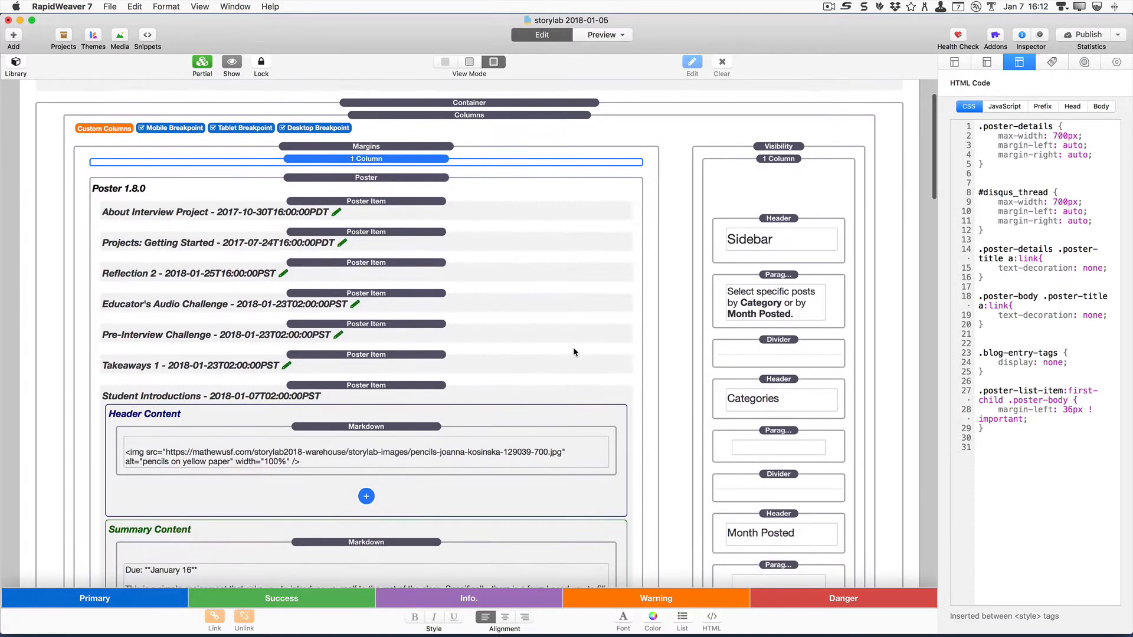
{"action": "scroll", "coordinate": [574, 348], "scroll_direction": "down", "scroll_amount": 1}
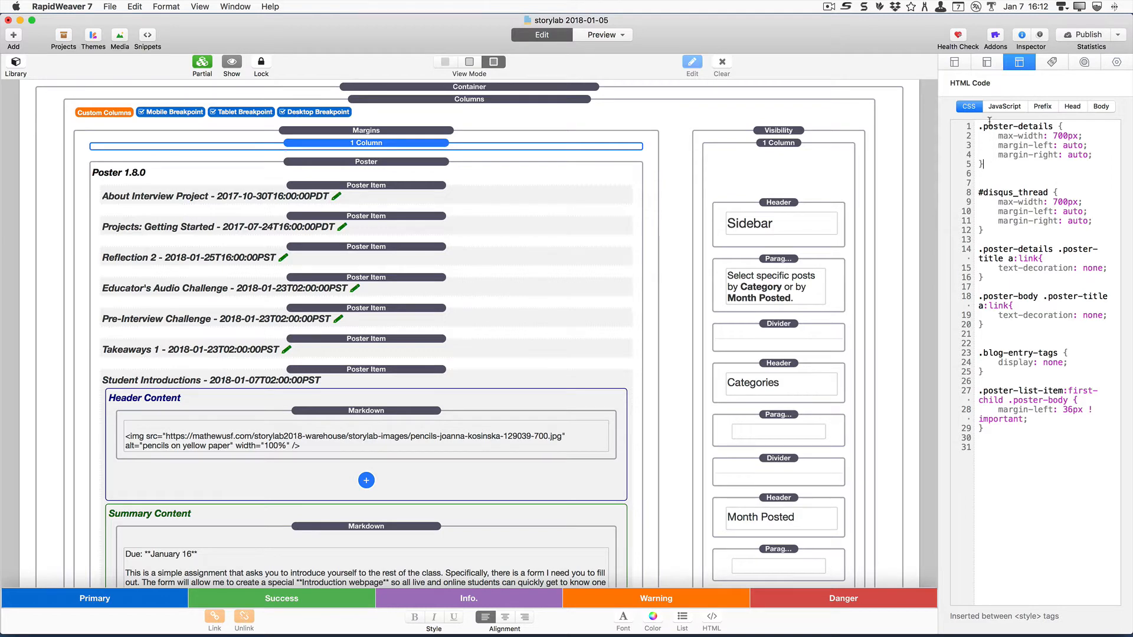
{"action": "left_click_drag", "start_coordinate": [977, 128], "coordinate": [976, 241]}
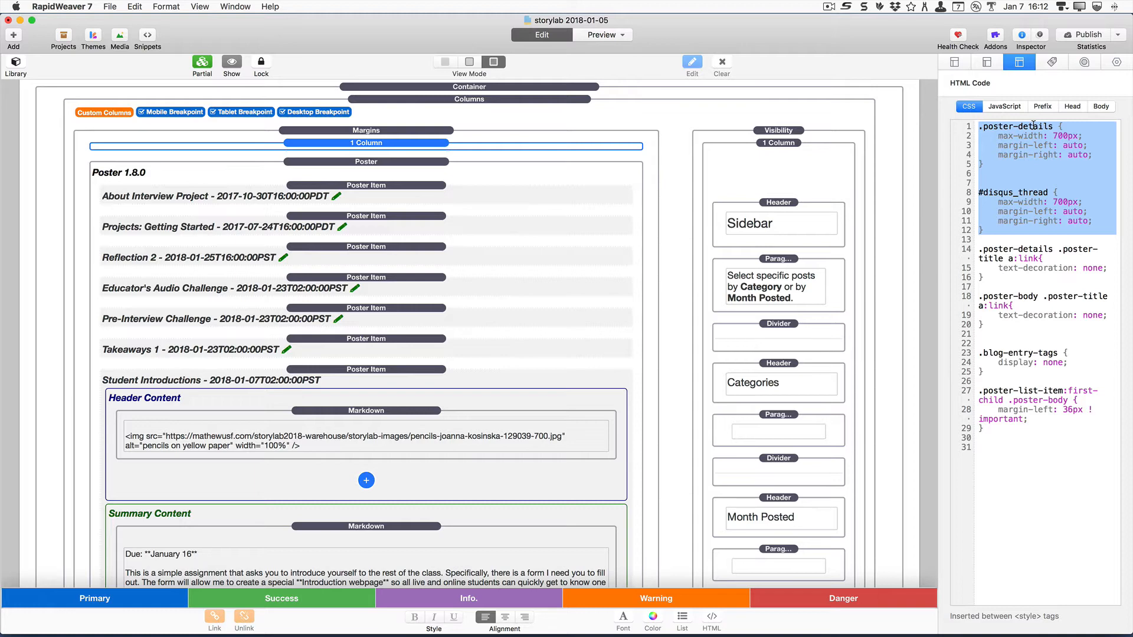
- Switch back to Safari and open the full Website Tour post from the home page to examine its content width
{"action": "key", "text": "super+Tab"}
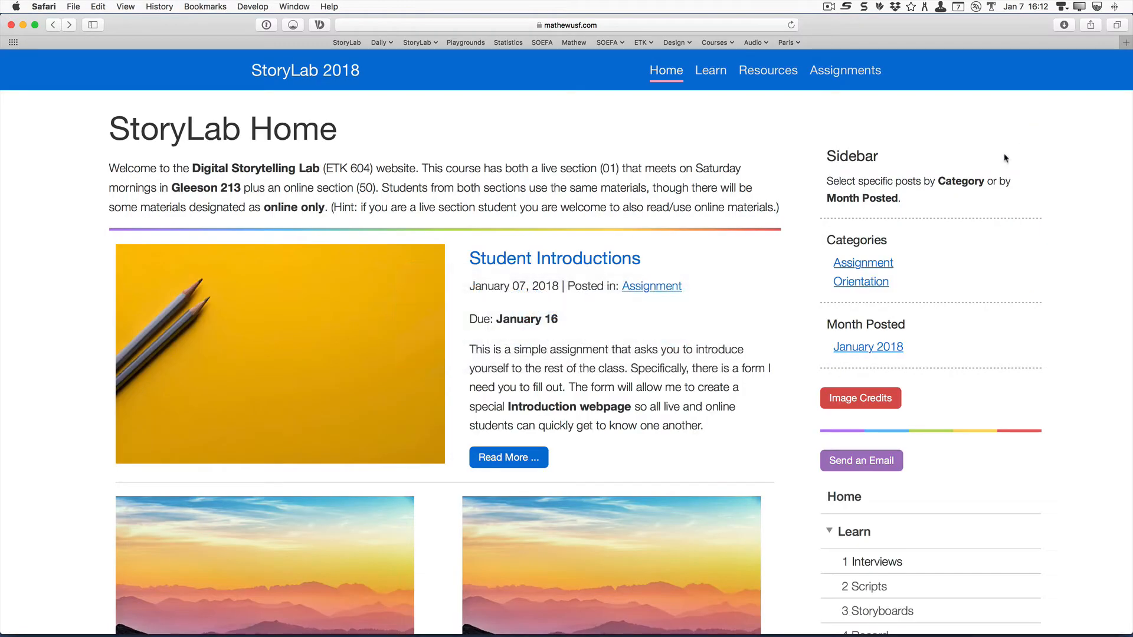
{"action": "scroll", "coordinate": [717, 435], "scroll_direction": "down", "scroll_amount": 5}
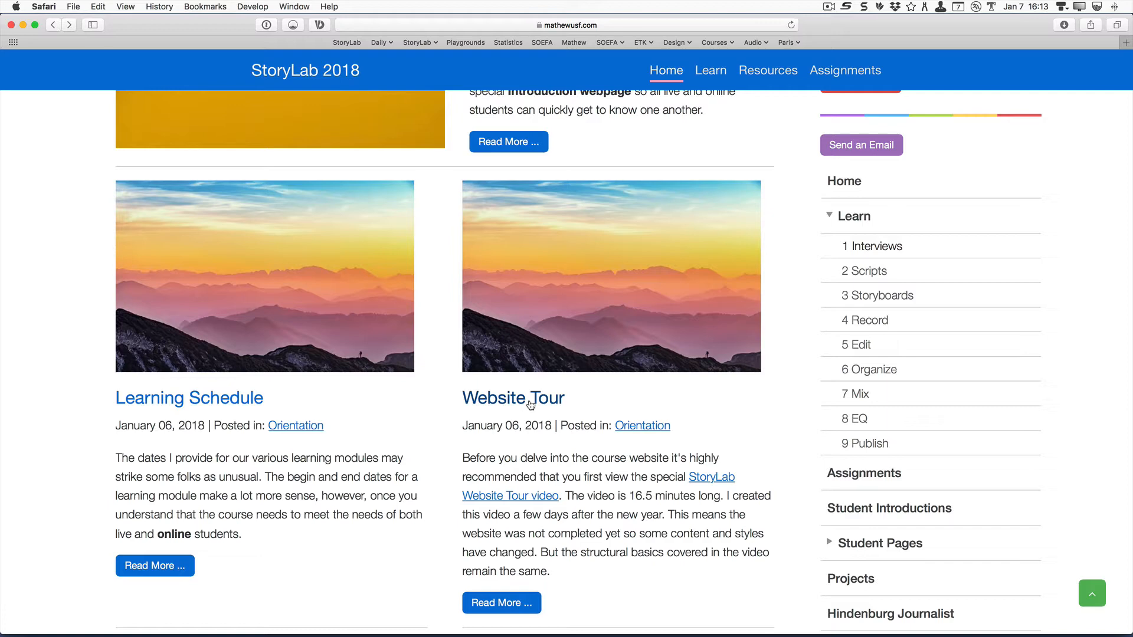
{"action": "left_click", "coordinate": [530, 399]}
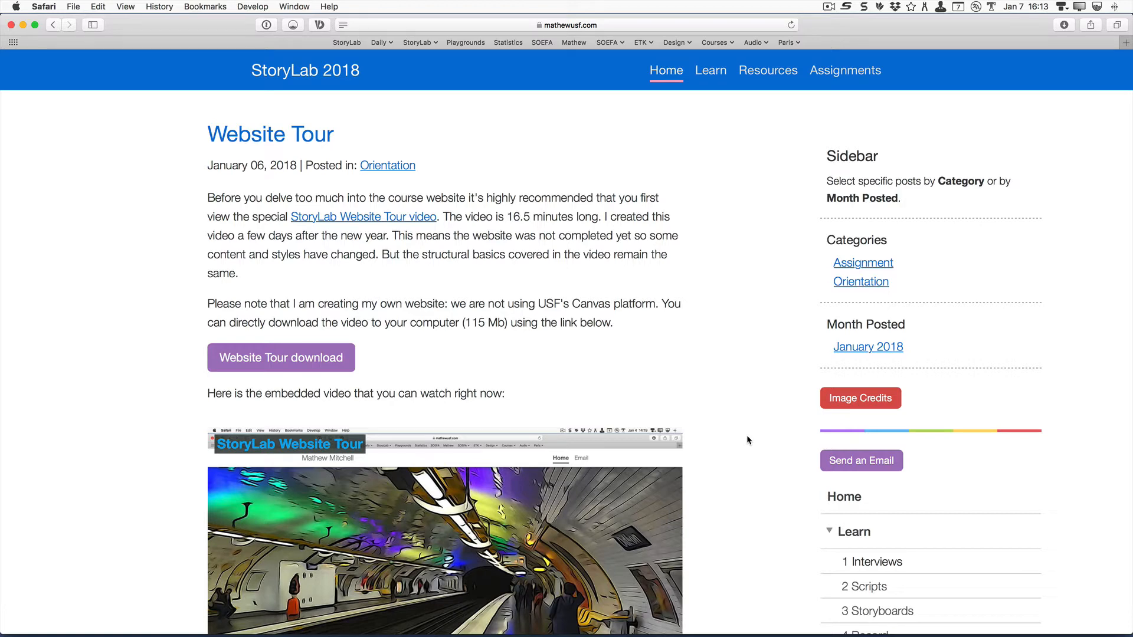
{"action": "mouse_move", "coordinate": [651, 482]}
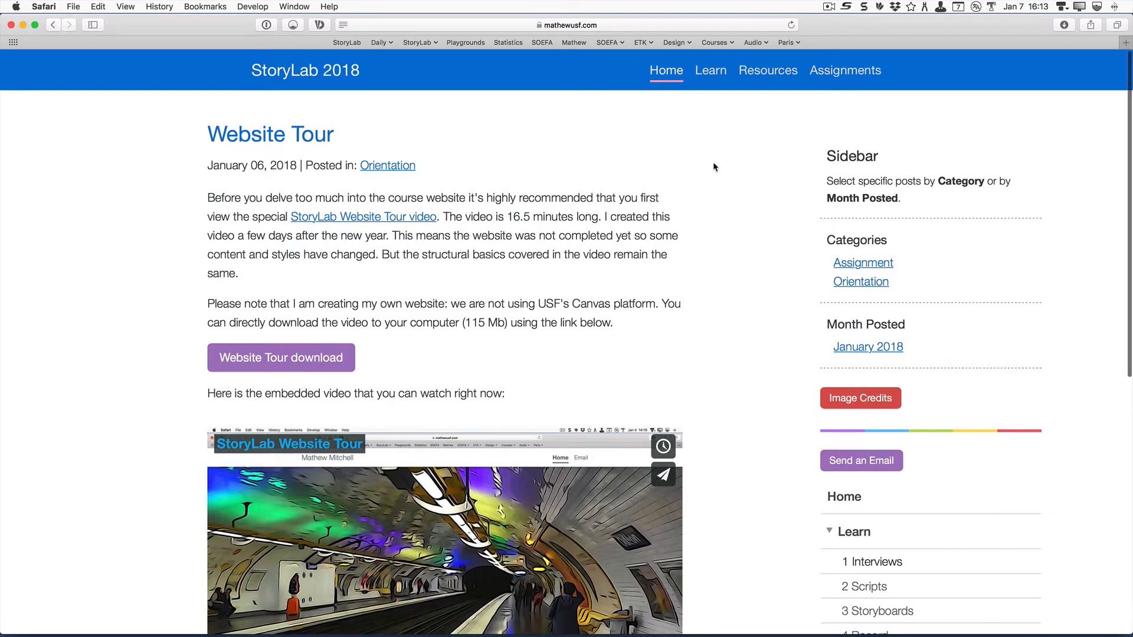
{"action": "scroll", "coordinate": [714, 168], "scroll_direction": "down", "scroll_amount": 1}
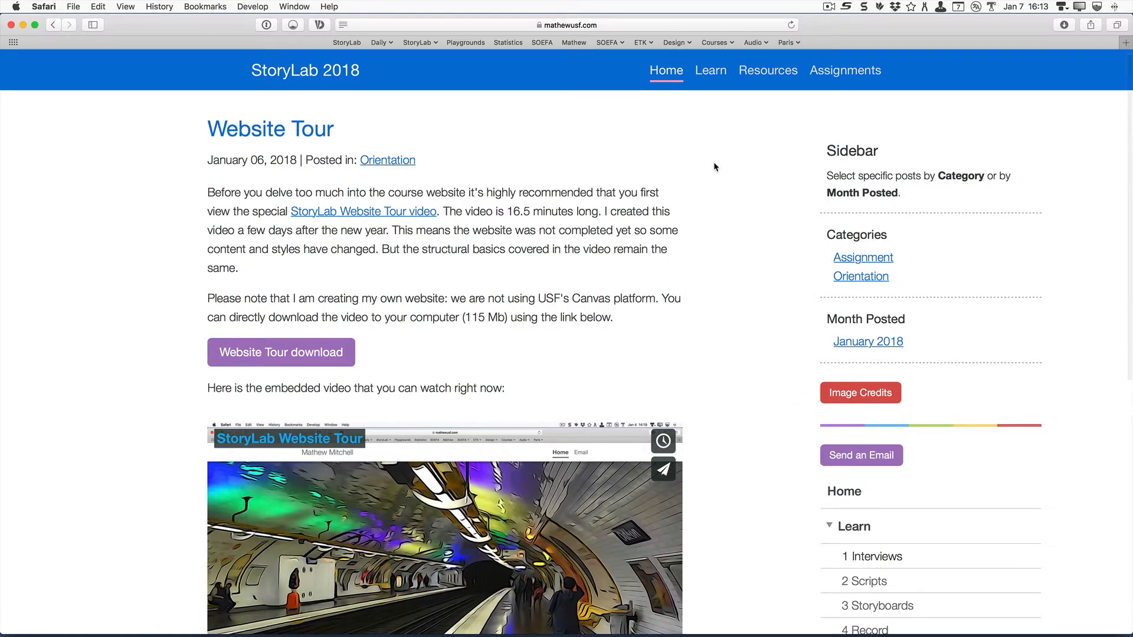
{"action": "scroll", "coordinate": [714, 167], "scroll_direction": "up", "scroll_amount": 1}
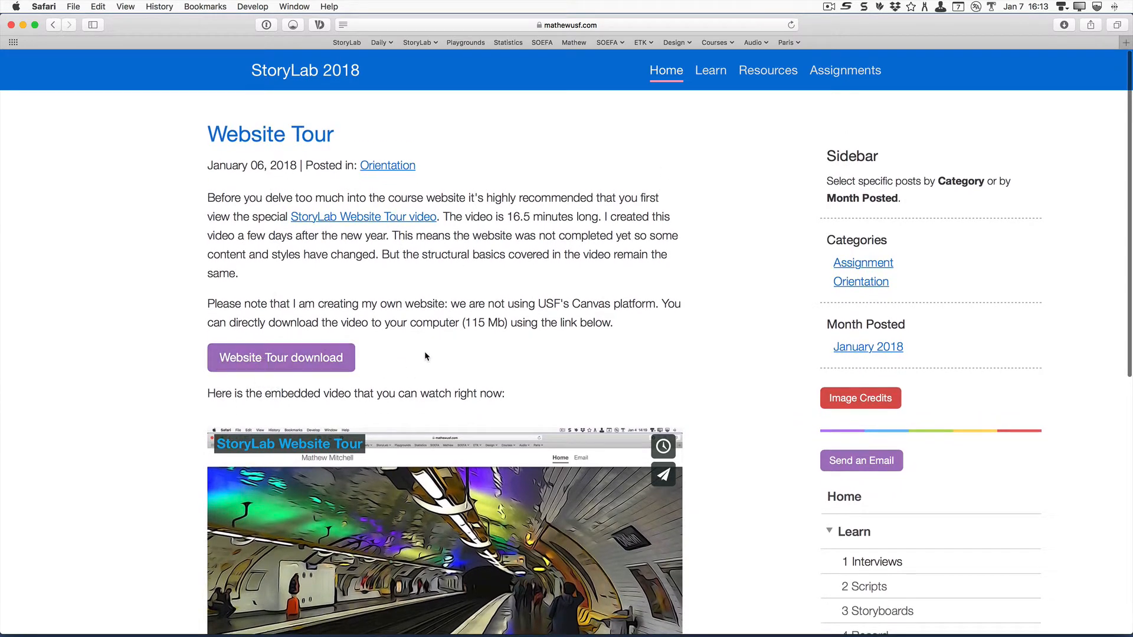
- Look through the full Website Tour post down to its comments section, comparing the widths of the content and comments
{"action": "scroll", "coordinate": [425, 349], "scroll_direction": "down", "scroll_amount": 10}
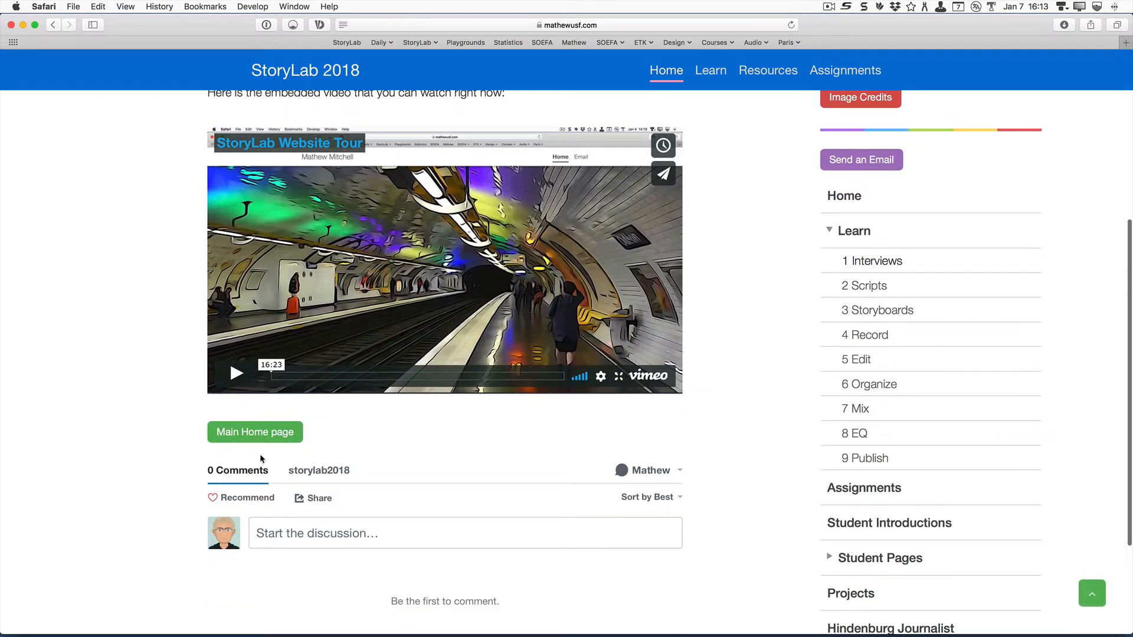
{"action": "scroll", "coordinate": [260, 459], "scroll_direction": "down", "scroll_amount": 3}
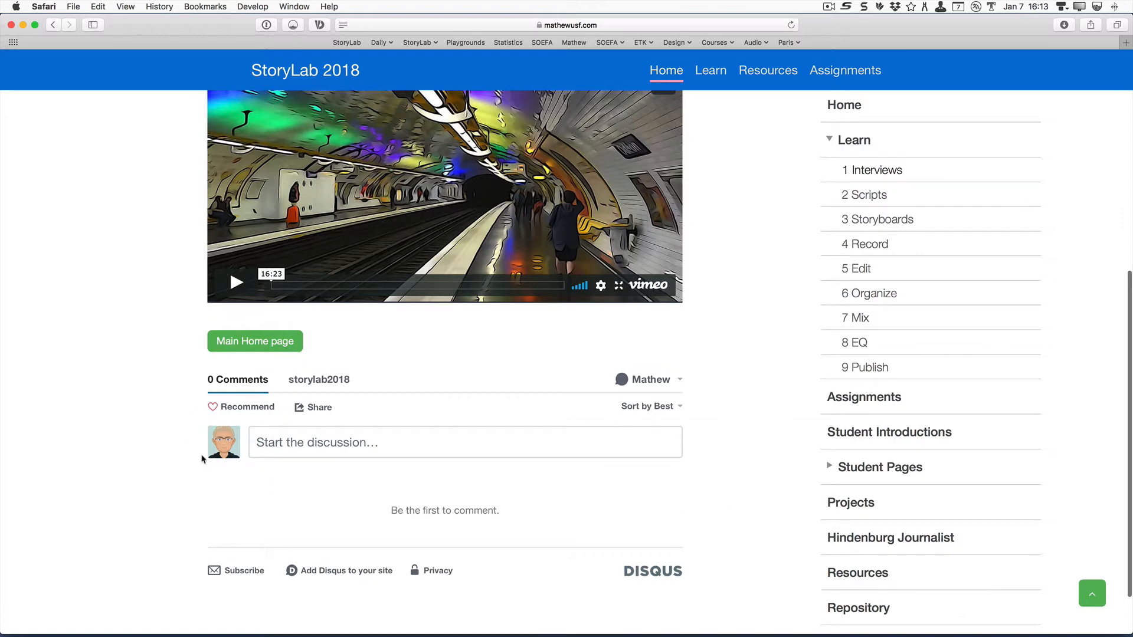
{"action": "scroll", "coordinate": [461, 436], "scroll_direction": "up", "scroll_amount": 6}
{"action": "scroll", "coordinate": [456, 439], "scroll_direction": "down", "scroll_amount": 5}
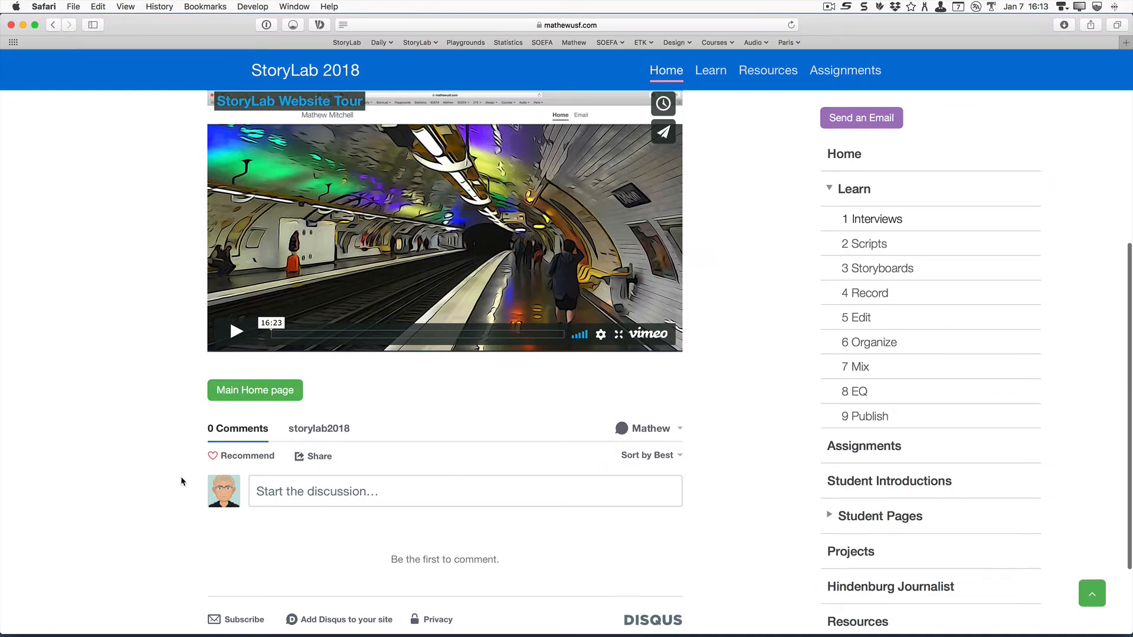
{"action": "scroll", "coordinate": [646, 527], "scroll_direction": "up", "scroll_amount": 9}
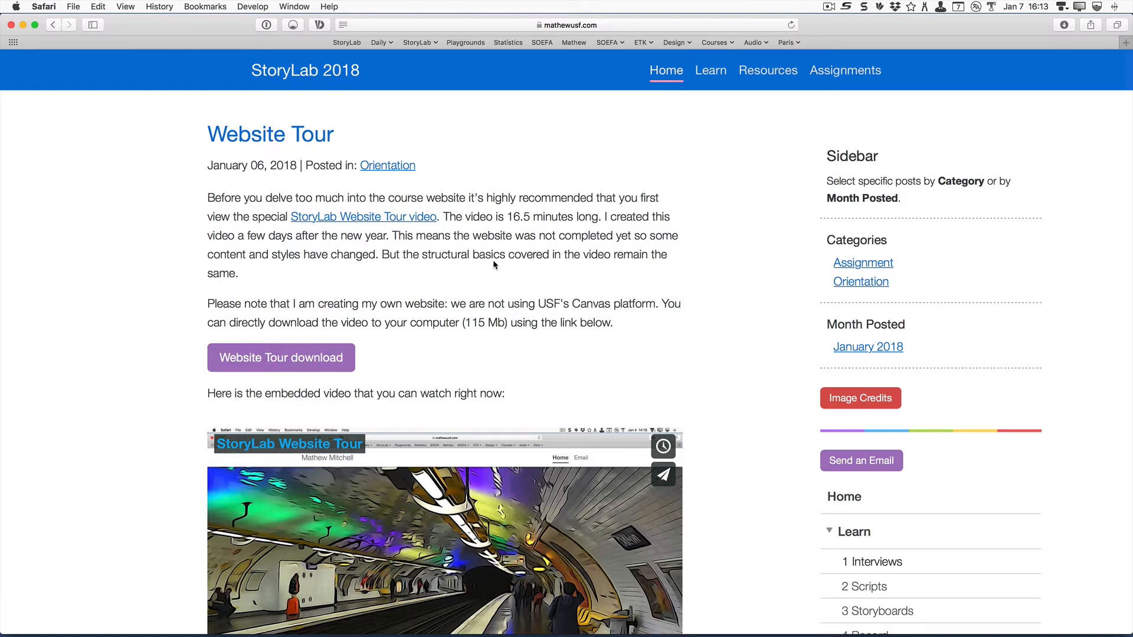
- Switch to RapidWeaver 7 and highlight the two poster-title link rules that set text-decoration to none in the page CSS
{"action": "key", "text": "super+Tab"}
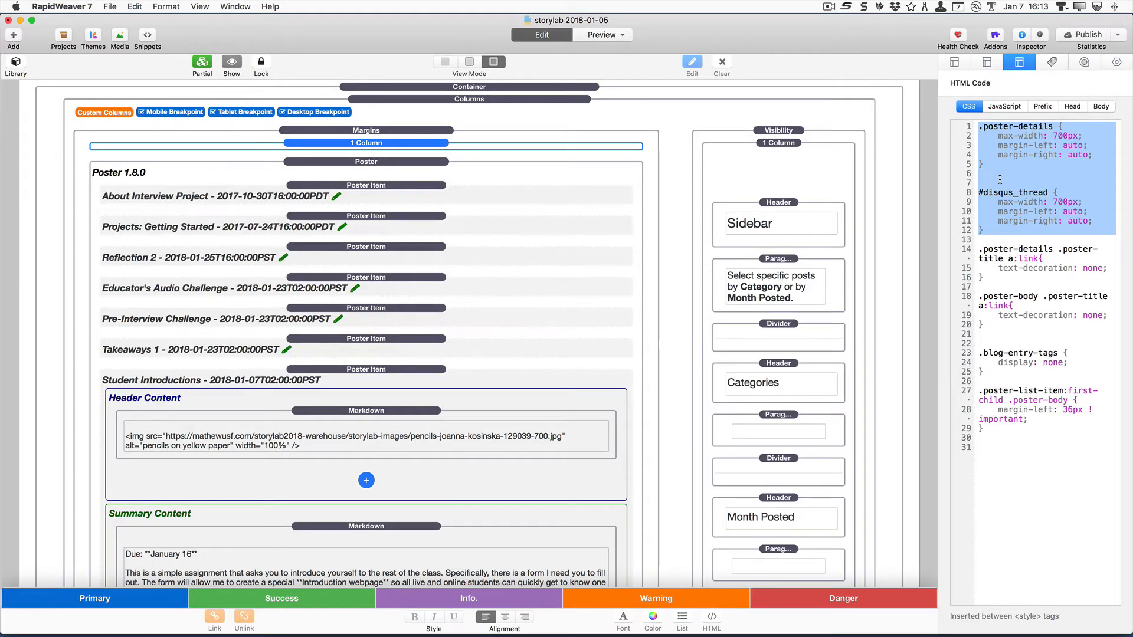
{"action": "left_click", "coordinate": [976, 253]}
{"action": "left_click_drag", "start_coordinate": [977, 253], "coordinate": [971, 331]}
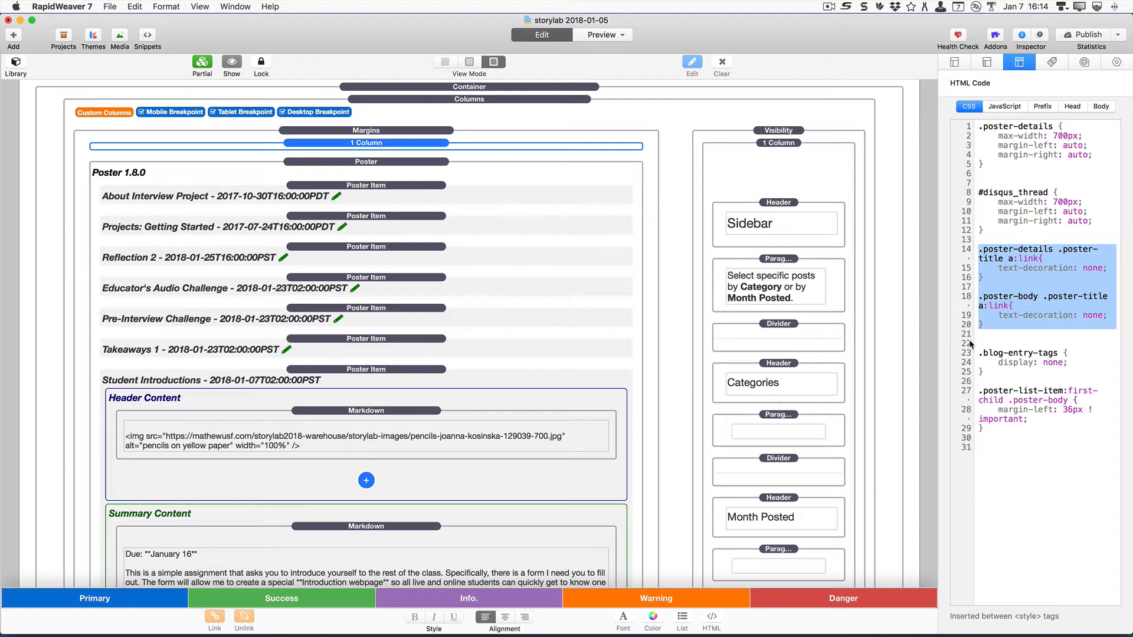
- Switch to Safari, check the Website Tour post's title styling, and return to the main home page
{"action": "key", "text": "super+Tab"}
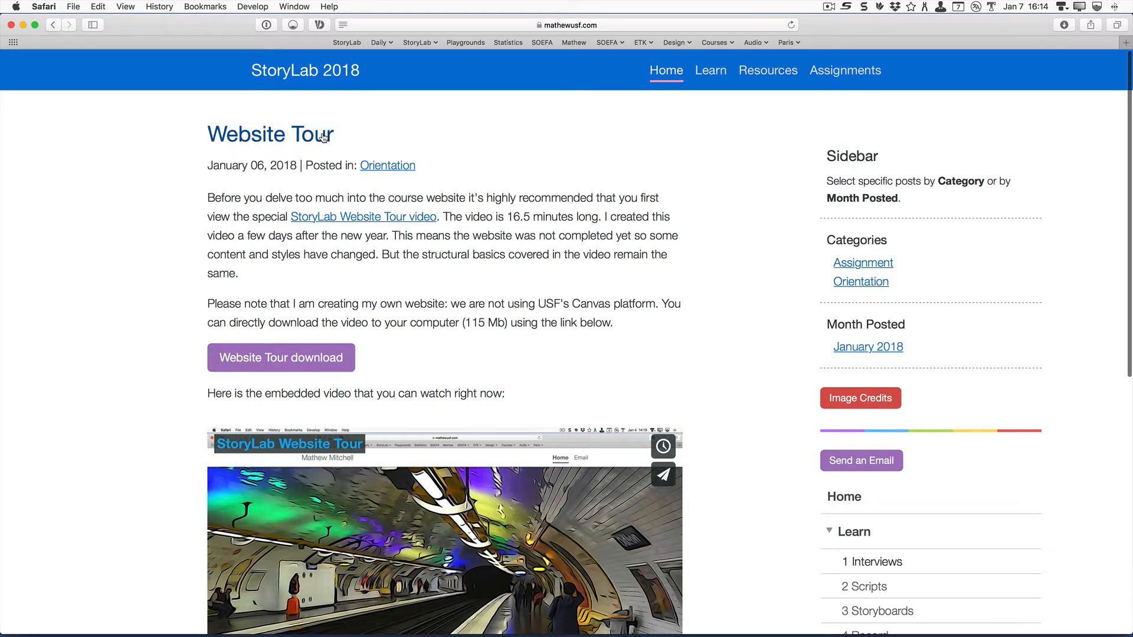
{"action": "scroll", "coordinate": [359, 137], "scroll_direction": "down", "scroll_amount": 2}
{"action": "scroll", "coordinate": [360, 137], "scroll_direction": "up", "scroll_amount": 2}
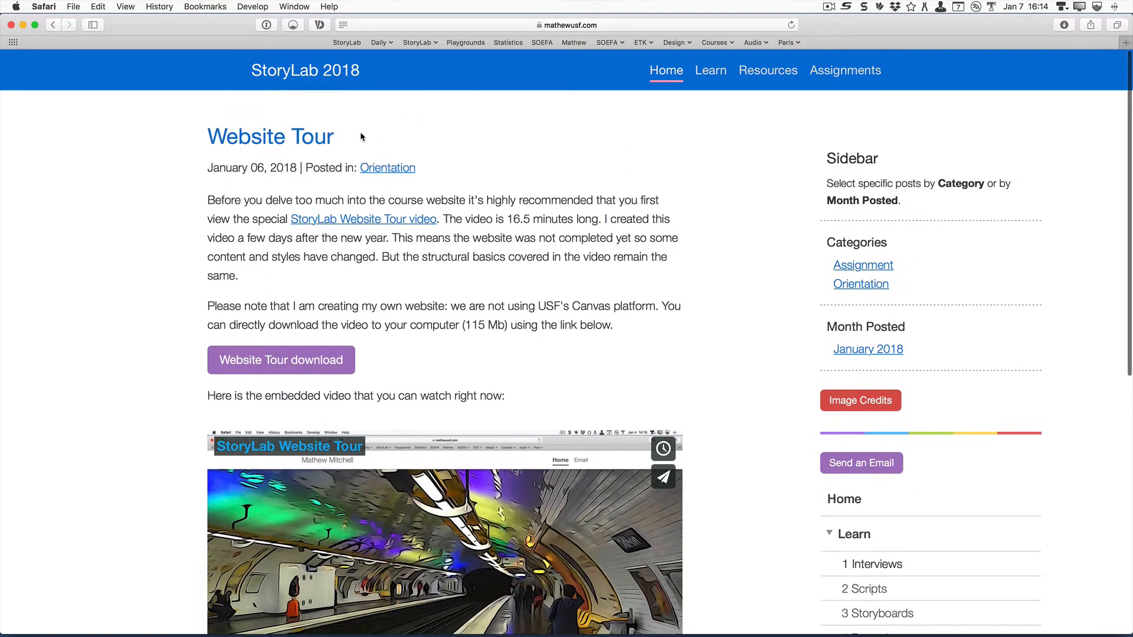
{"action": "scroll", "coordinate": [362, 137], "scroll_direction": "down", "scroll_amount": 10}
{"action": "left_click", "coordinate": [262, 281]}
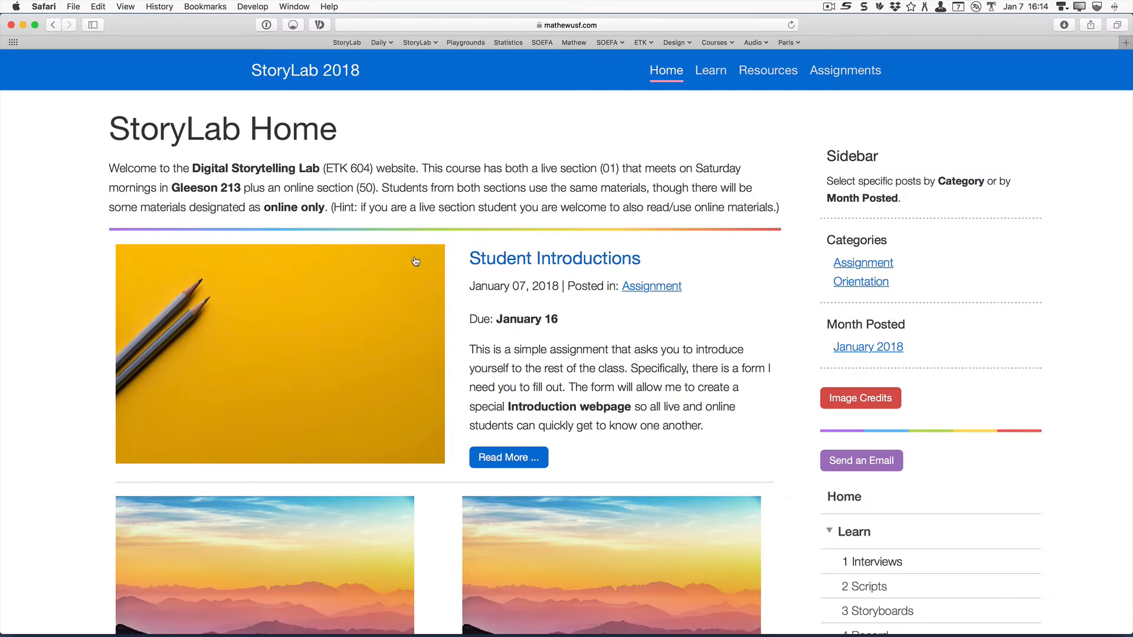
- Switch to RapidWeaver 7 and highlight the .blog-entry-tags rule, followed by the .poster-list-item:first-child .poster-body rule, in the page CSS
{"action": "key", "text": "super+Tab"}
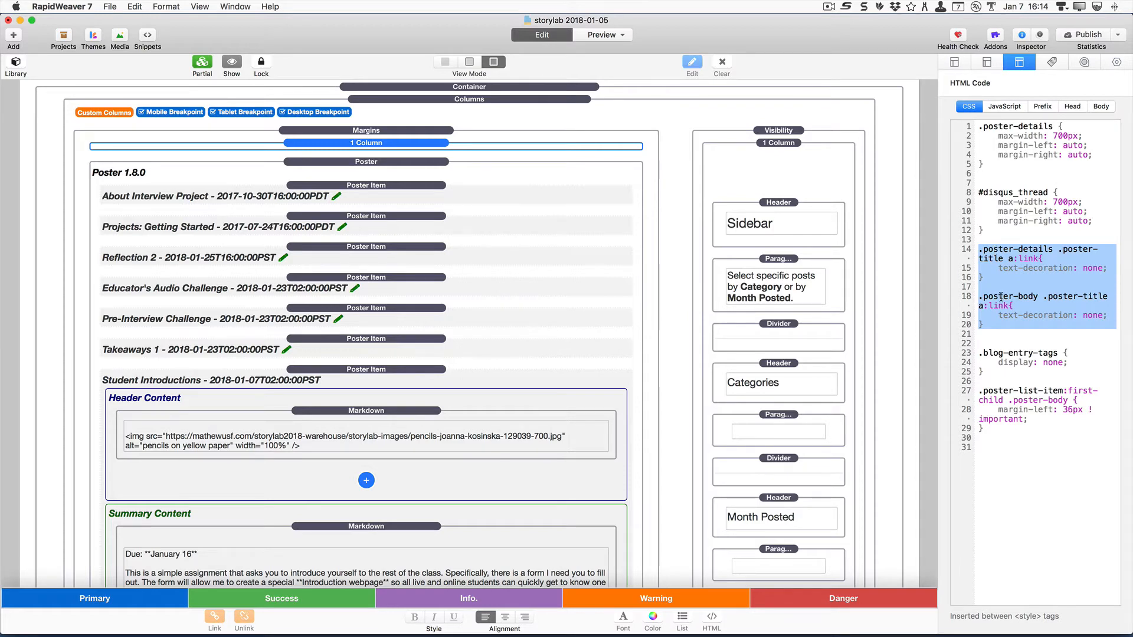
{"action": "left_click_drag", "start_coordinate": [997, 381], "coordinate": [1001, 354]}
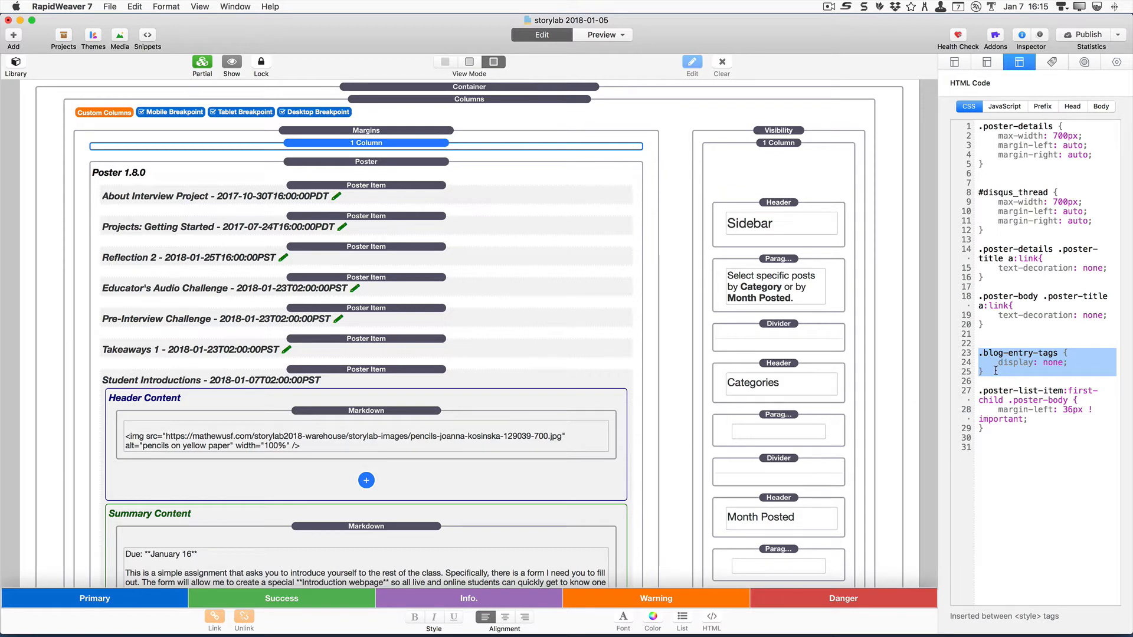
{"action": "left_click_drag", "start_coordinate": [995, 447], "coordinate": [970, 394]}
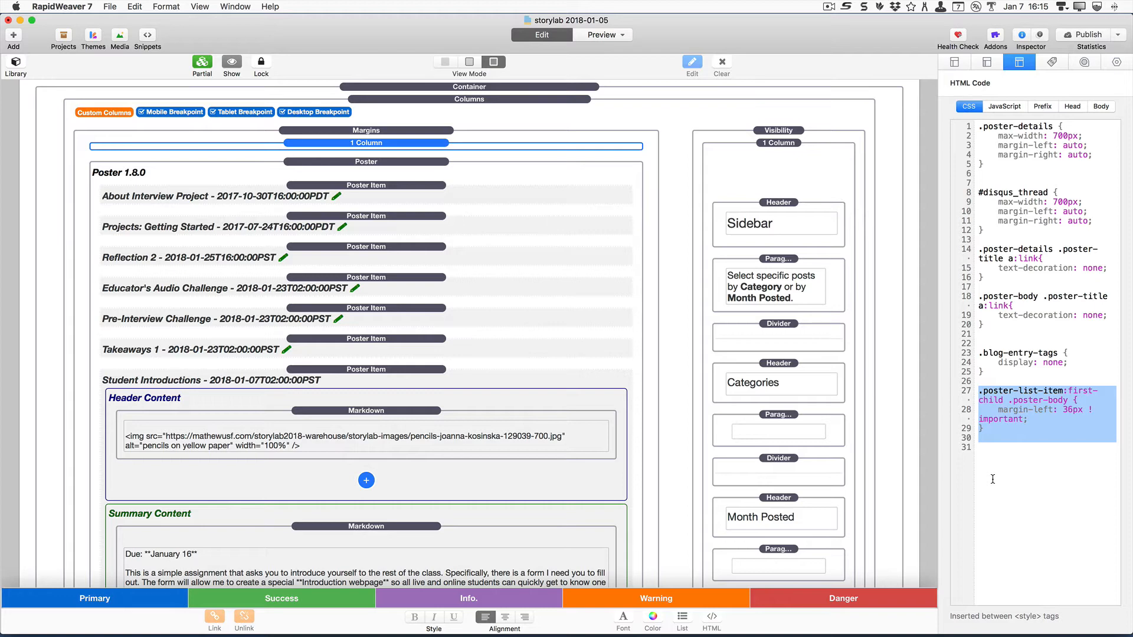
- Switch to Safari and compare the text margin of the featured Student Introductions post with the two posts below it
{"action": "key", "text": "super+Tab"}
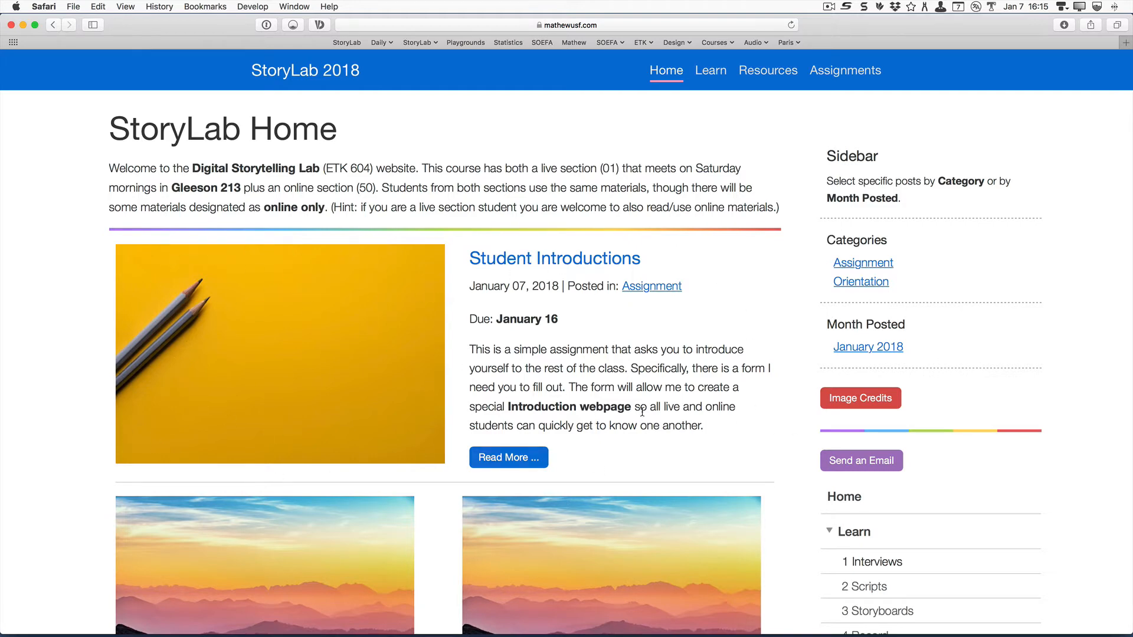
{"action": "scroll", "coordinate": [643, 416], "scroll_direction": "down", "scroll_amount": 3}
{"action": "scroll", "coordinate": [643, 416], "scroll_direction": "down", "scroll_amount": 4}
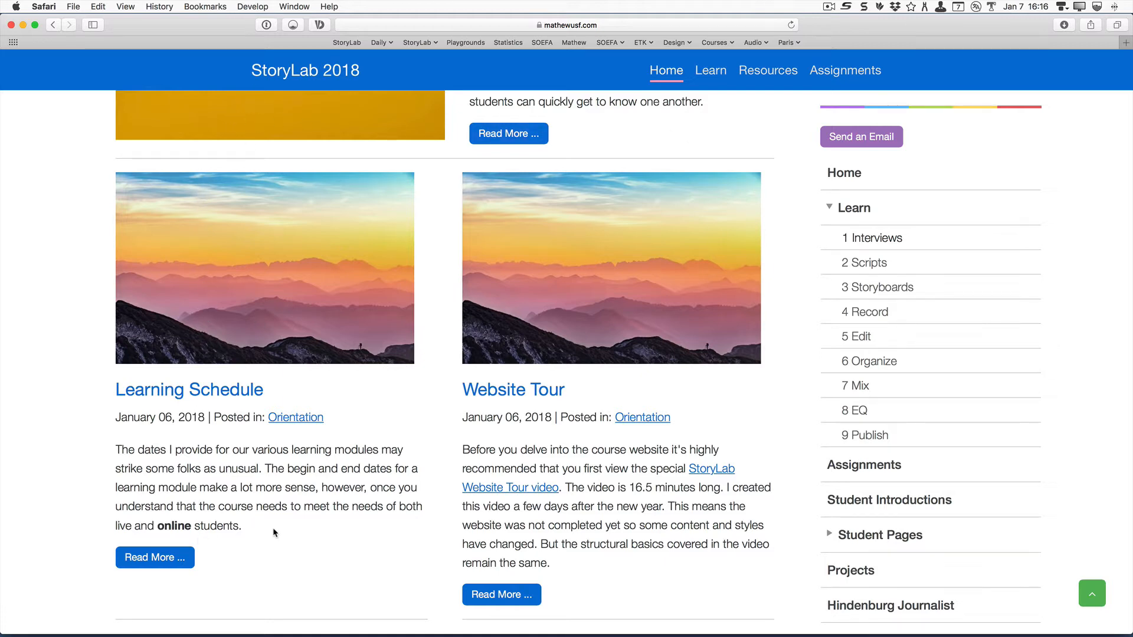
{"action": "scroll", "coordinate": [276, 534], "scroll_direction": "up", "scroll_amount": 6}
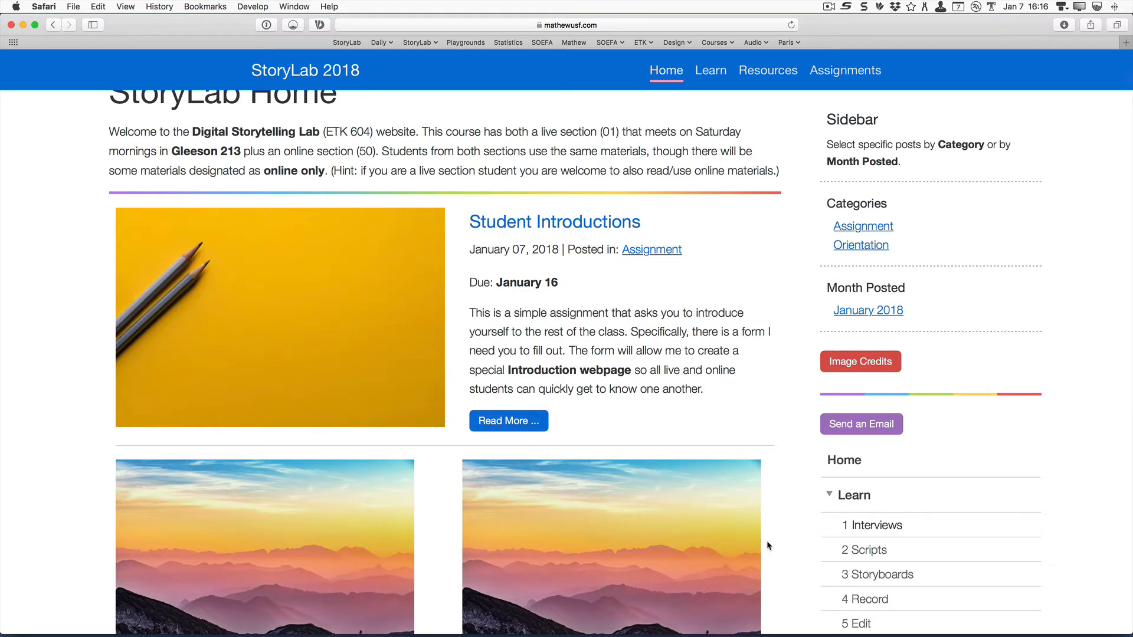
{"action": "scroll", "coordinate": [766, 540], "scroll_direction": "up", "scroll_amount": 1}
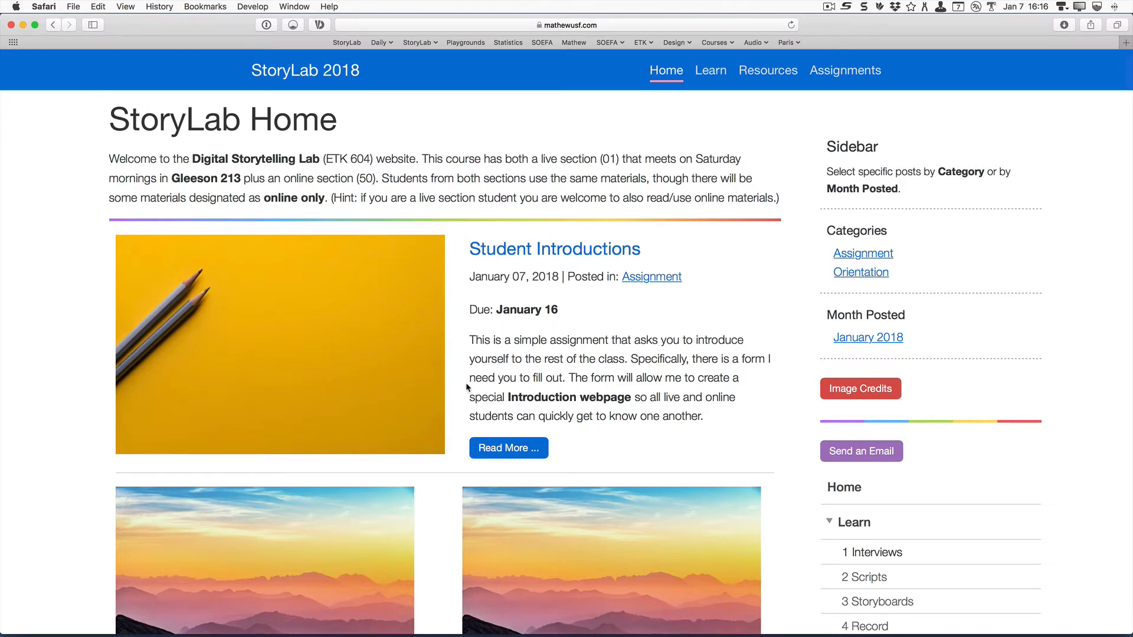
- Switch back to RapidWeaver 7 and highlight only the .poster-list-item:first-child .poster-body rule with its 36px left margin
{"action": "key", "text": "super+Tab"}
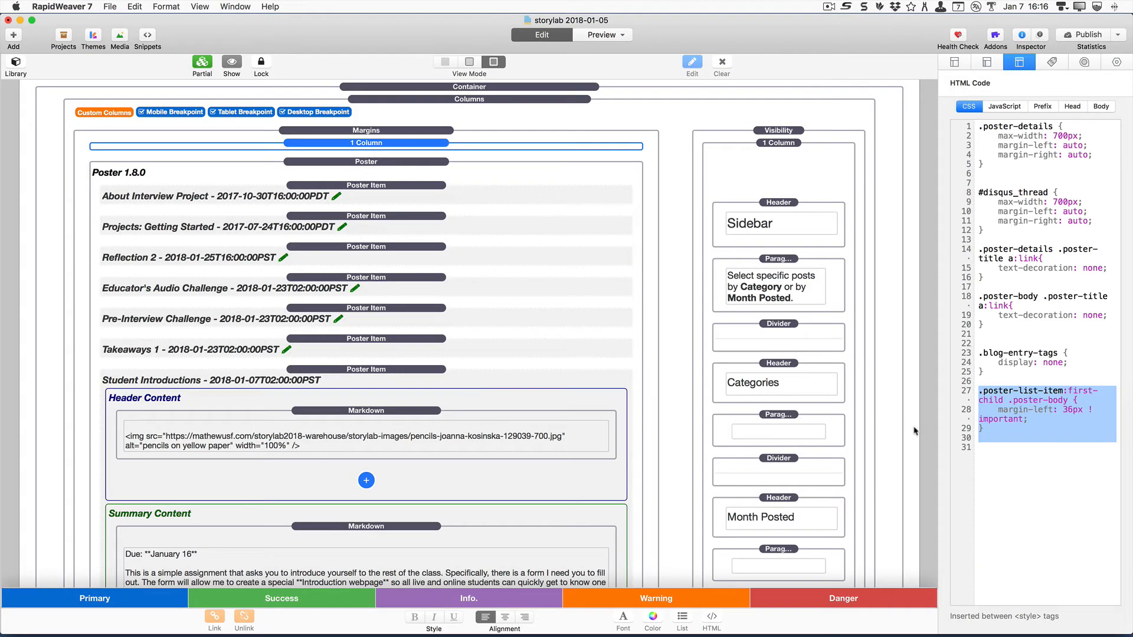
{"action": "left_click", "coordinate": [1003, 419]}
{"action": "left_click_drag", "start_coordinate": [980, 391], "coordinate": [993, 436]}
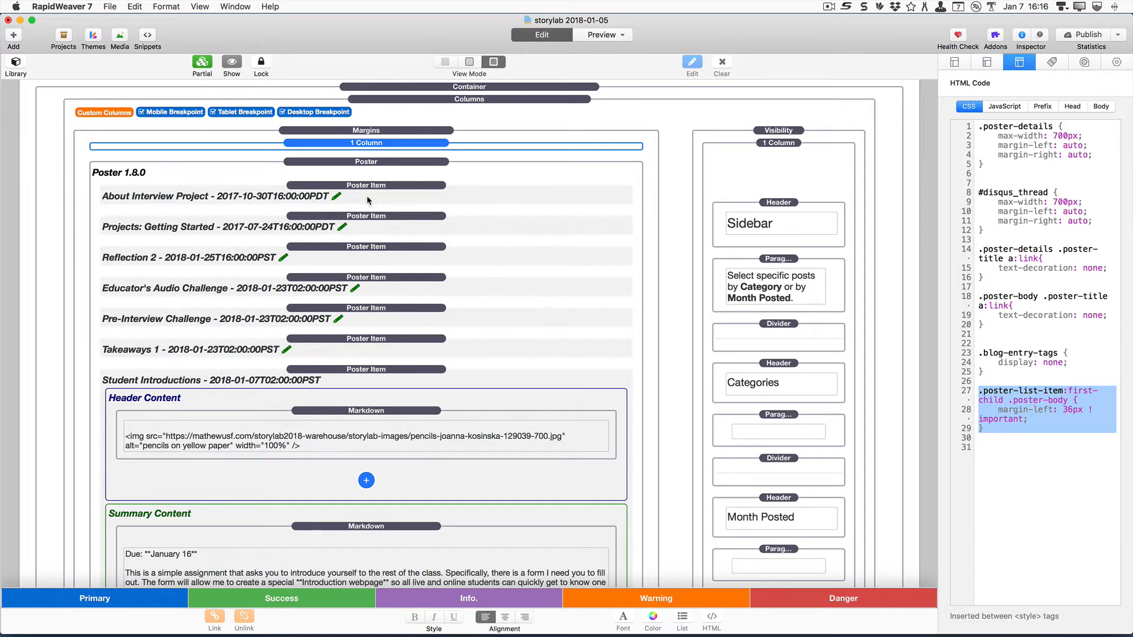
- Turn on Hide Content in Edit Mode for the Student Introductions poster item, and select the Poster stack
{"action": "left_click", "coordinate": [359, 165]}
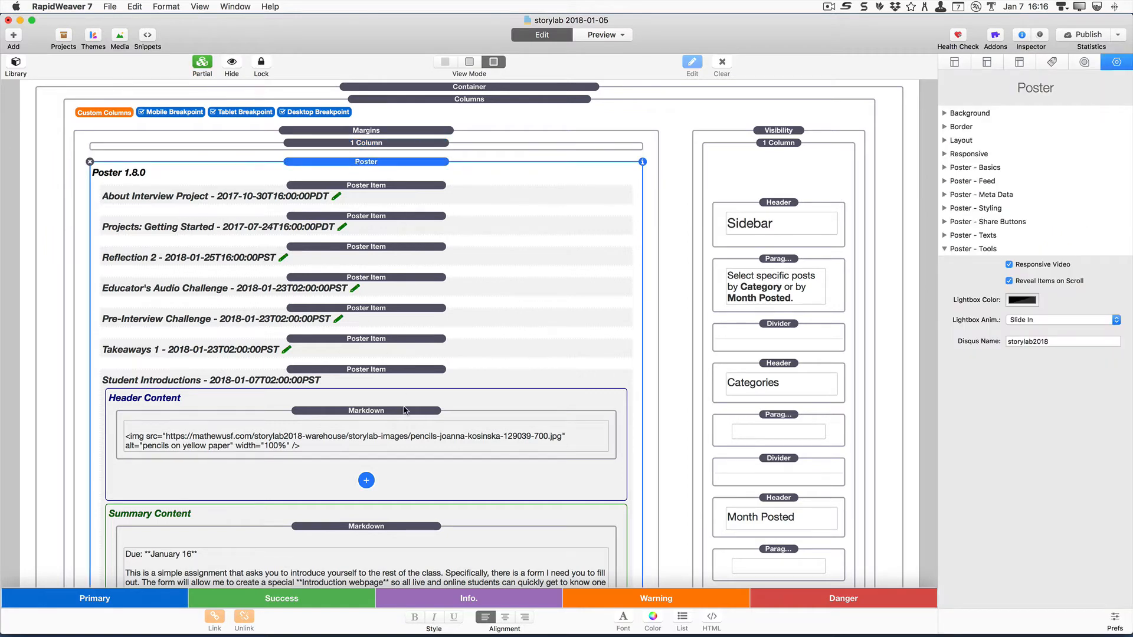
{"action": "left_click", "coordinate": [390, 374]}
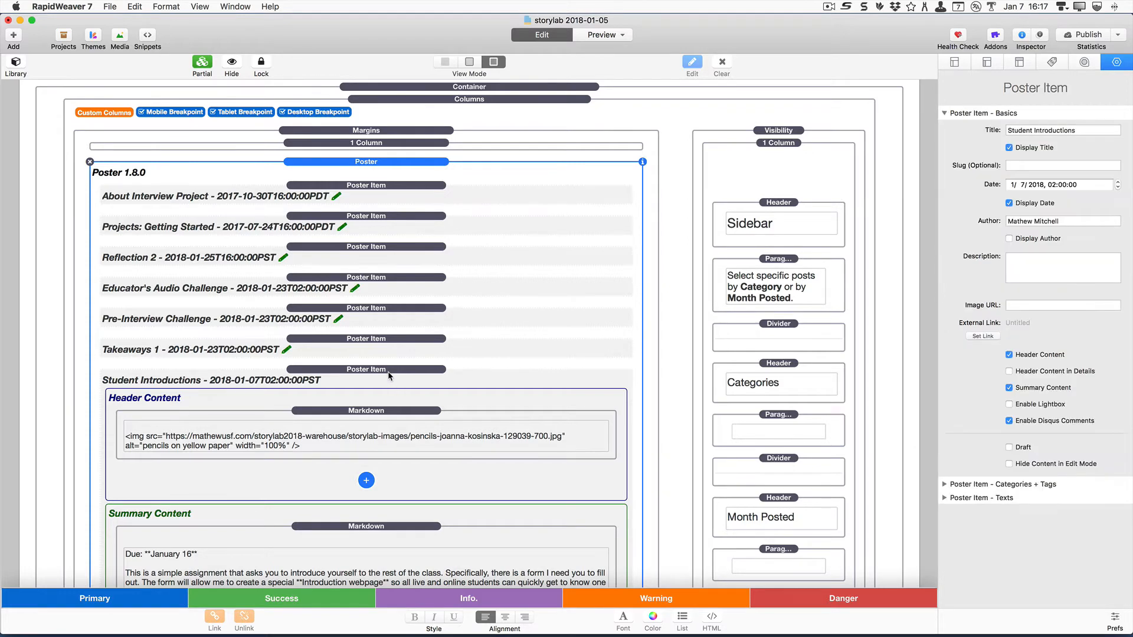
{"action": "left_click", "coordinate": [1009, 464]}
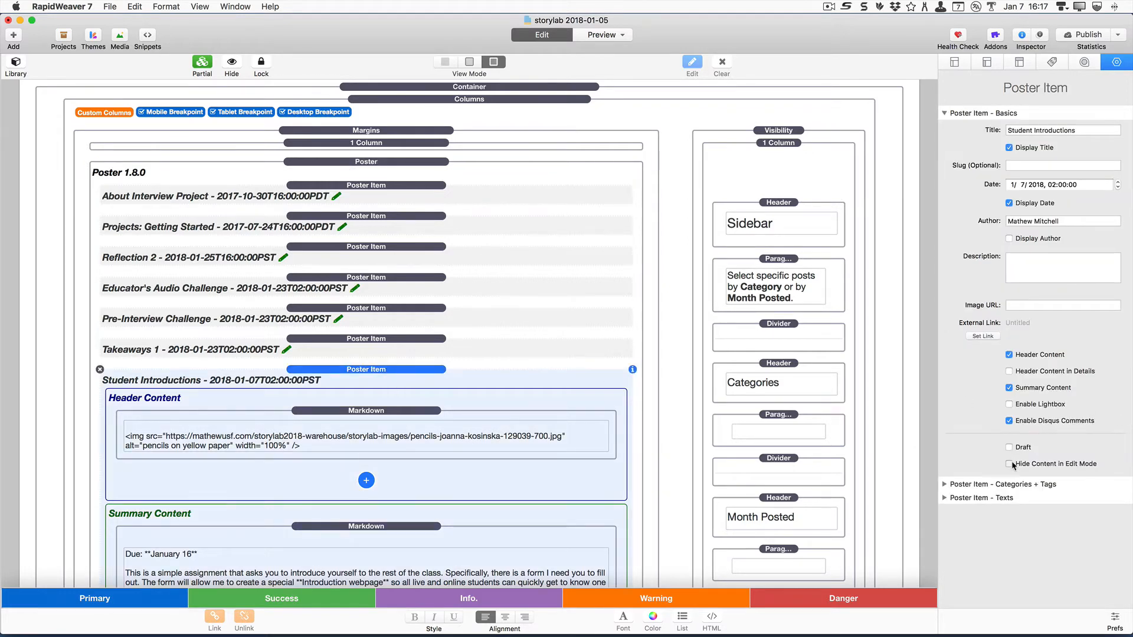
{"action": "left_click", "coordinate": [372, 164]}
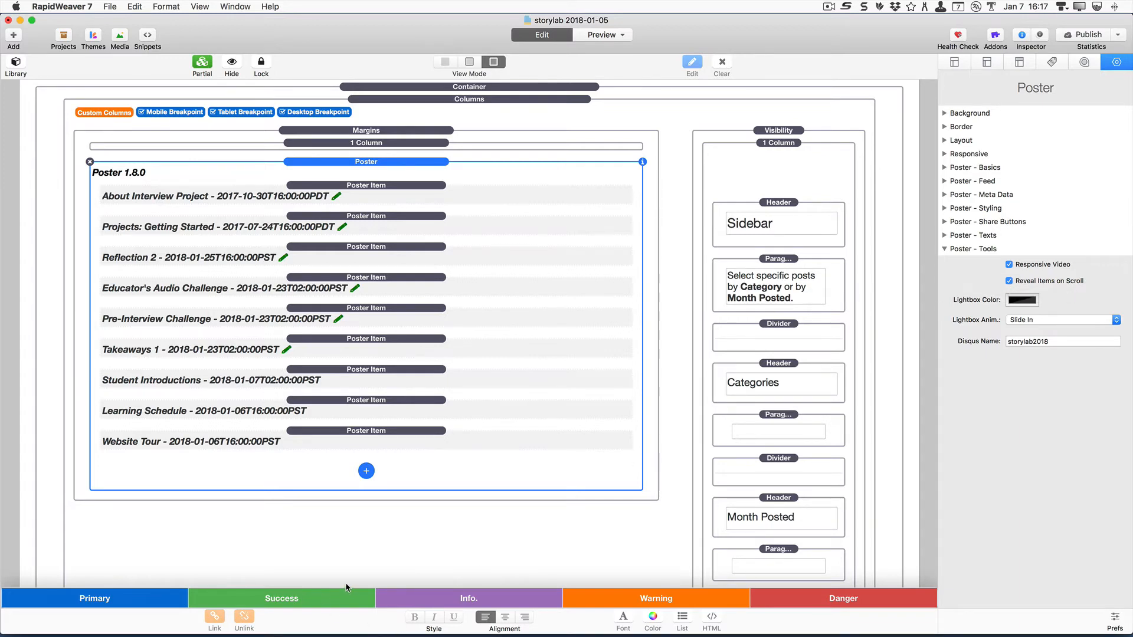
- Switch to Safari and examine how the home page arranges the featured post and the two-column posts beneath it
{"action": "key", "text": "super+Tab"}
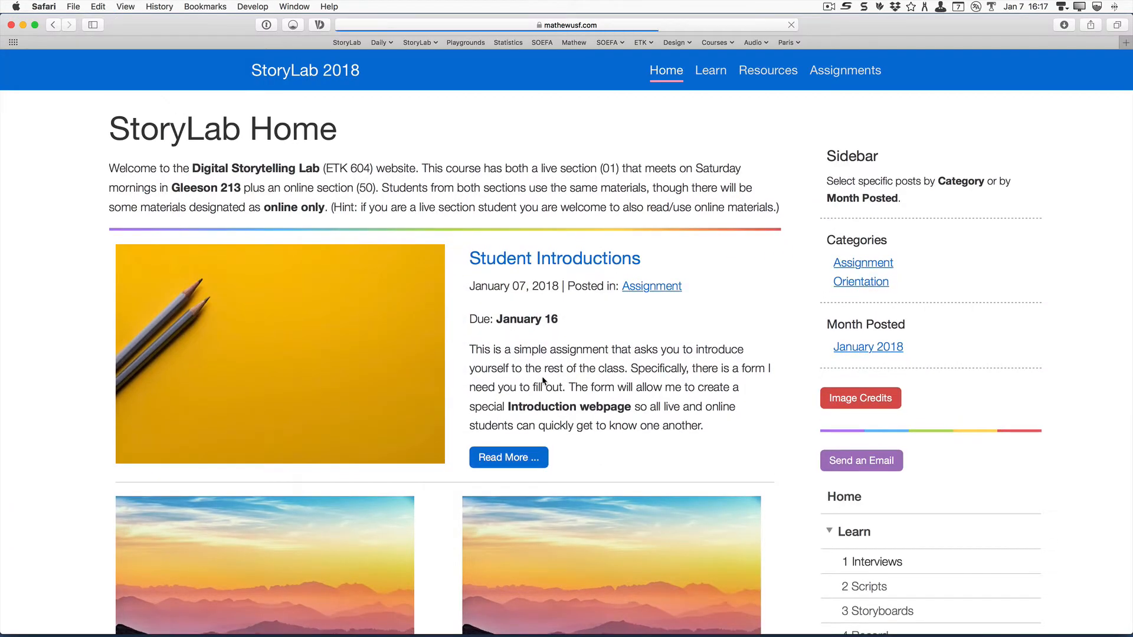
{"action": "scroll", "coordinate": [543, 380], "scroll_direction": "down", "scroll_amount": 7}
{"action": "scroll", "coordinate": [544, 381], "scroll_direction": "up", "scroll_amount": 7}
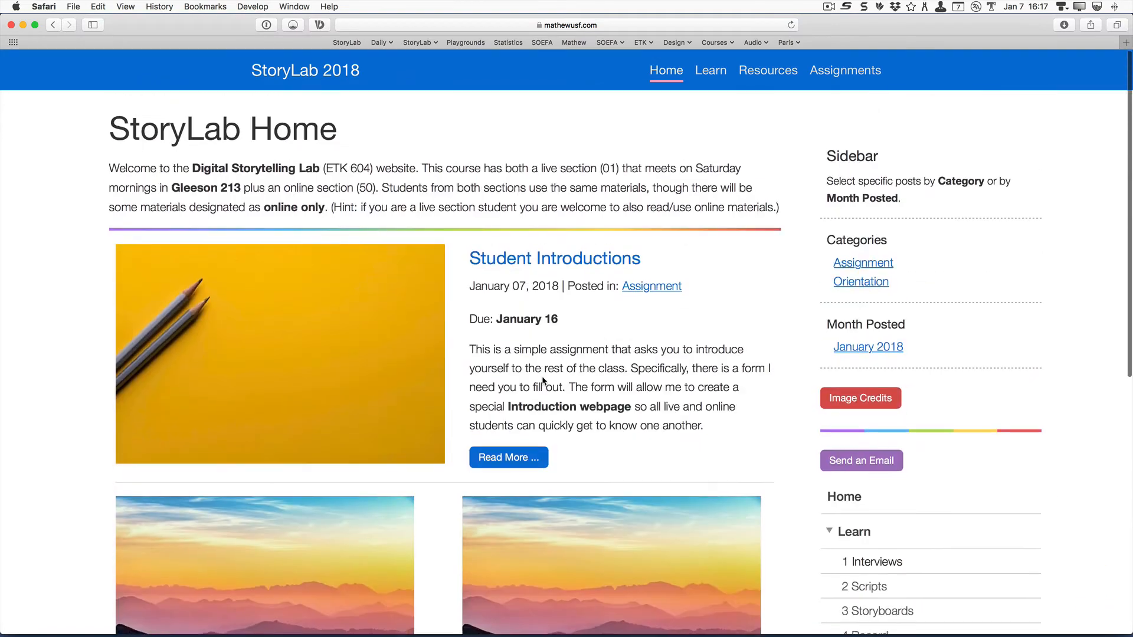
{"action": "scroll", "coordinate": [543, 380], "scroll_direction": "down", "scroll_amount": 4}
{"action": "scroll", "coordinate": [542, 378], "scroll_direction": "up", "scroll_amount": 4}
{"action": "scroll", "coordinate": [542, 377], "scroll_direction": "down", "scroll_amount": 2}
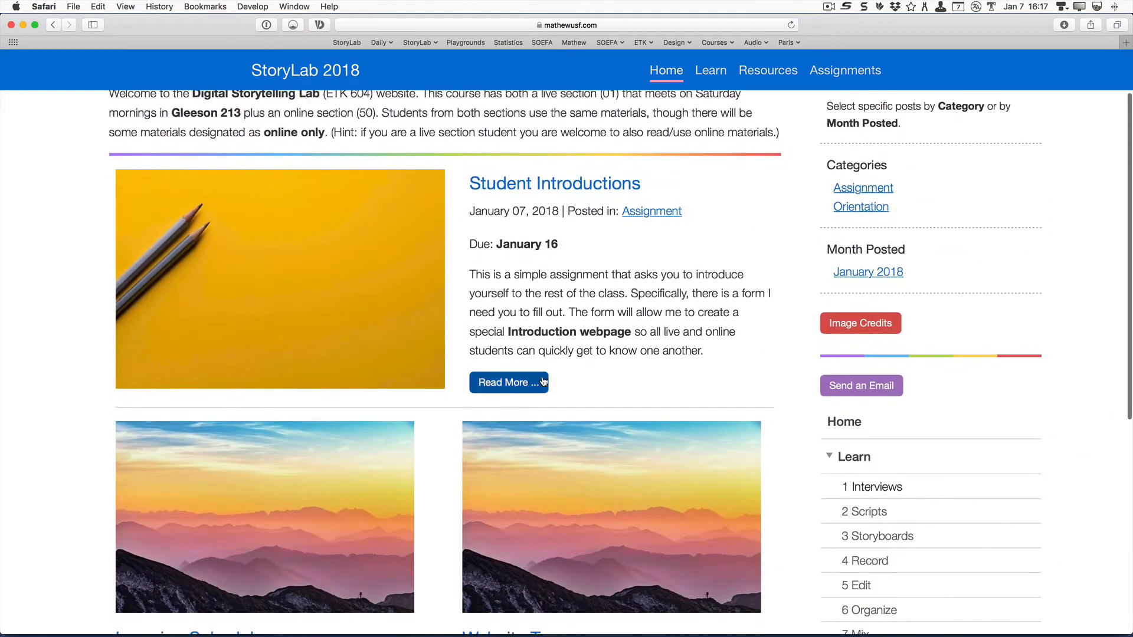
{"action": "scroll", "coordinate": [543, 380], "scroll_direction": "down", "scroll_amount": 1}
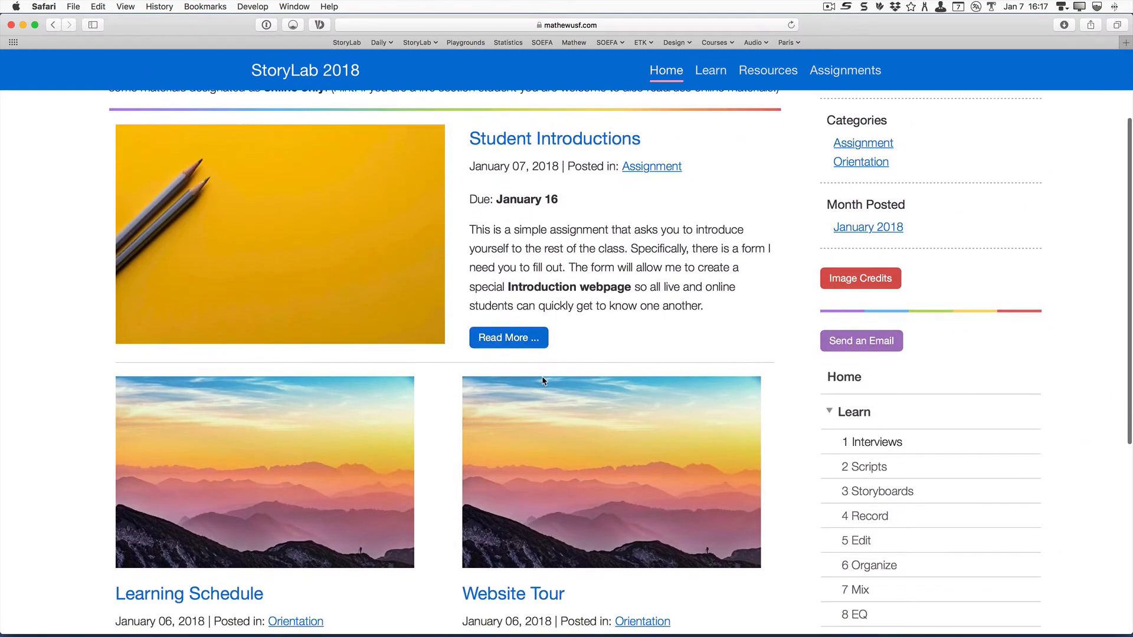
{"action": "scroll", "coordinate": [543, 381], "scroll_direction": "down", "scroll_amount": 6}
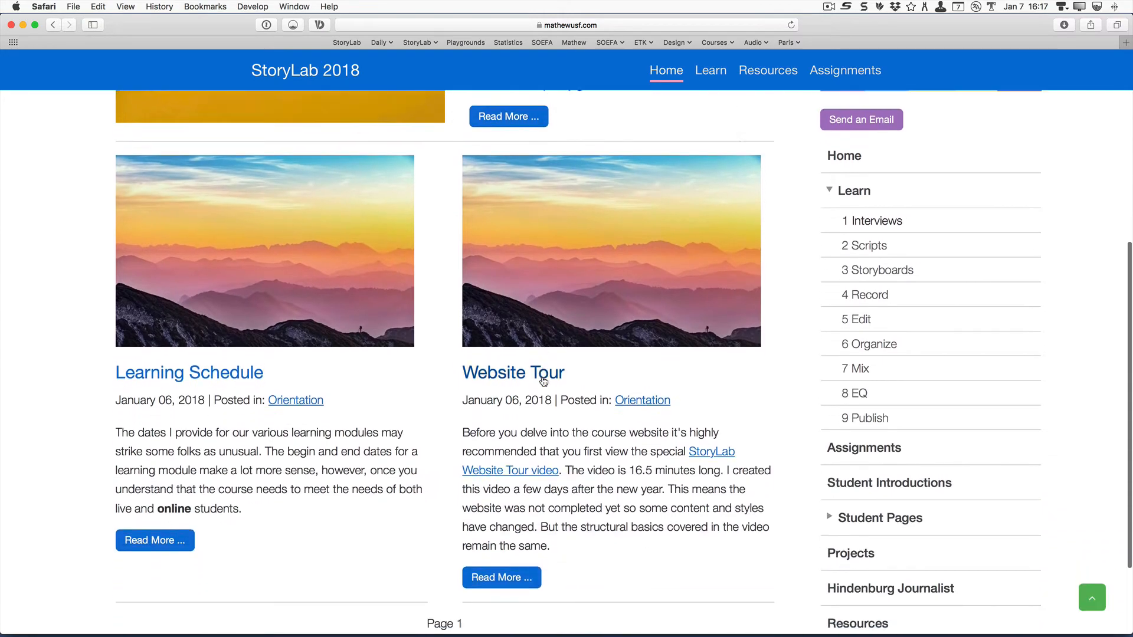
{"action": "scroll", "coordinate": [541, 375], "scroll_direction": "up", "scroll_amount": 8}
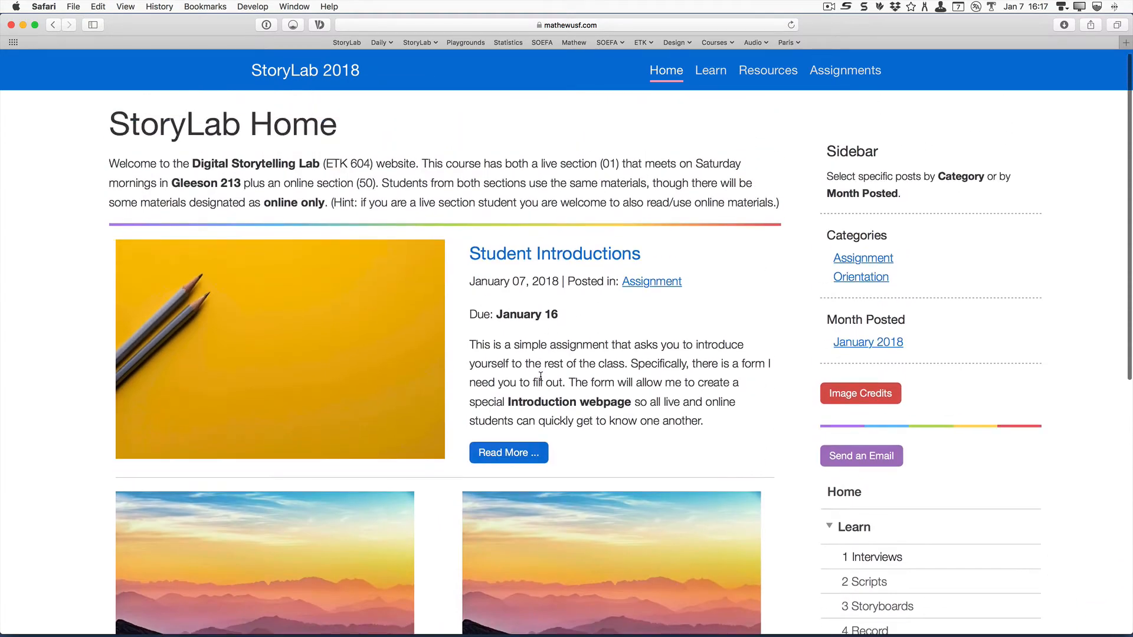
- Switch to RapidWeaver 7, open the Poster stack's basic settings, and review the layout options, keeping Flexbox Columns
{"action": "key", "text": "super+Tab"}
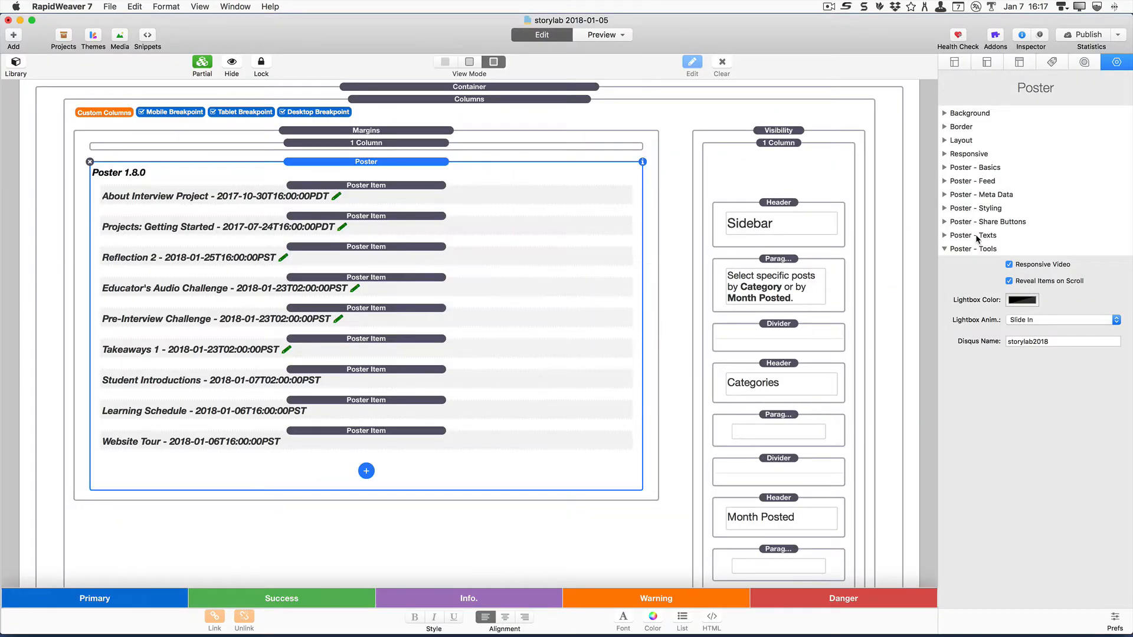
{"action": "left_click", "coordinate": [945, 168]}
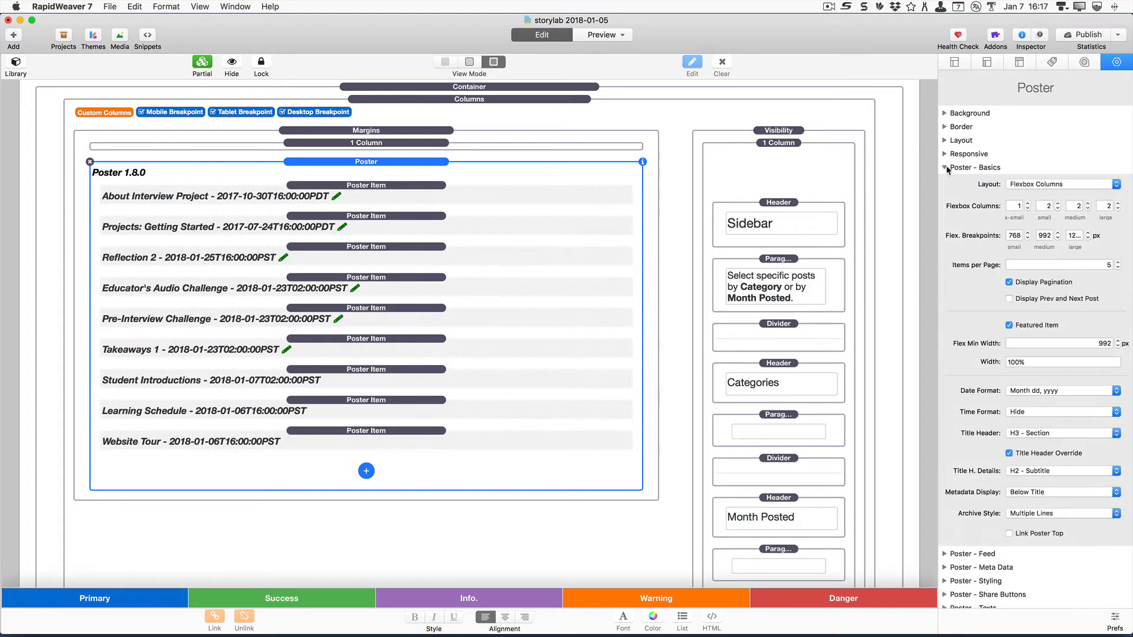
{"action": "left_click", "coordinate": [1051, 184]}
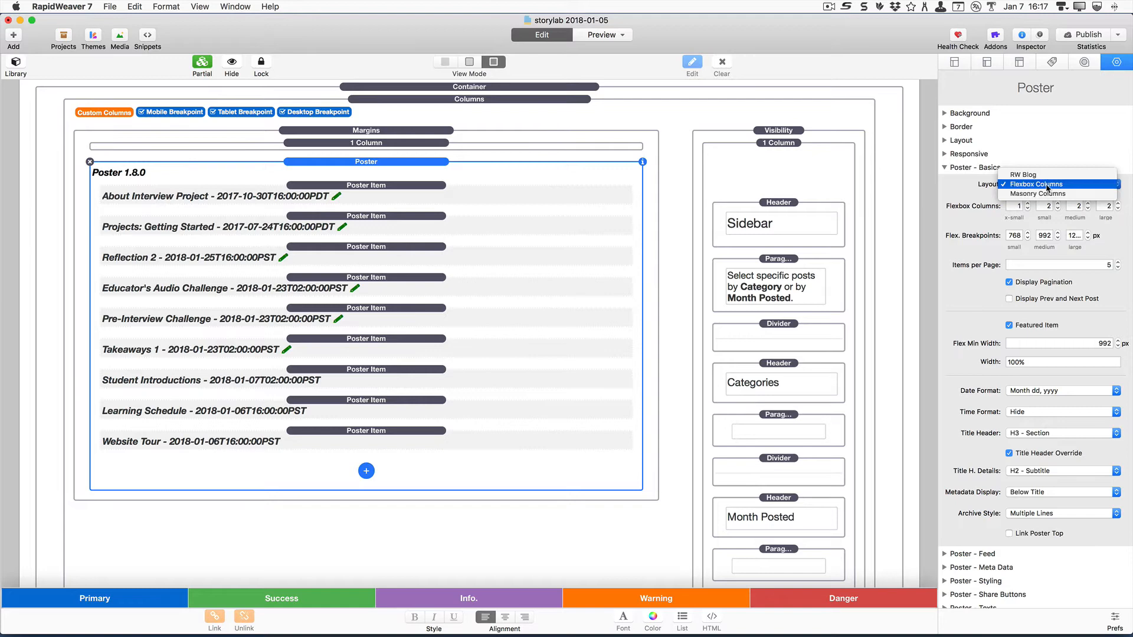
{"action": "left_click", "coordinate": [1046, 186]}
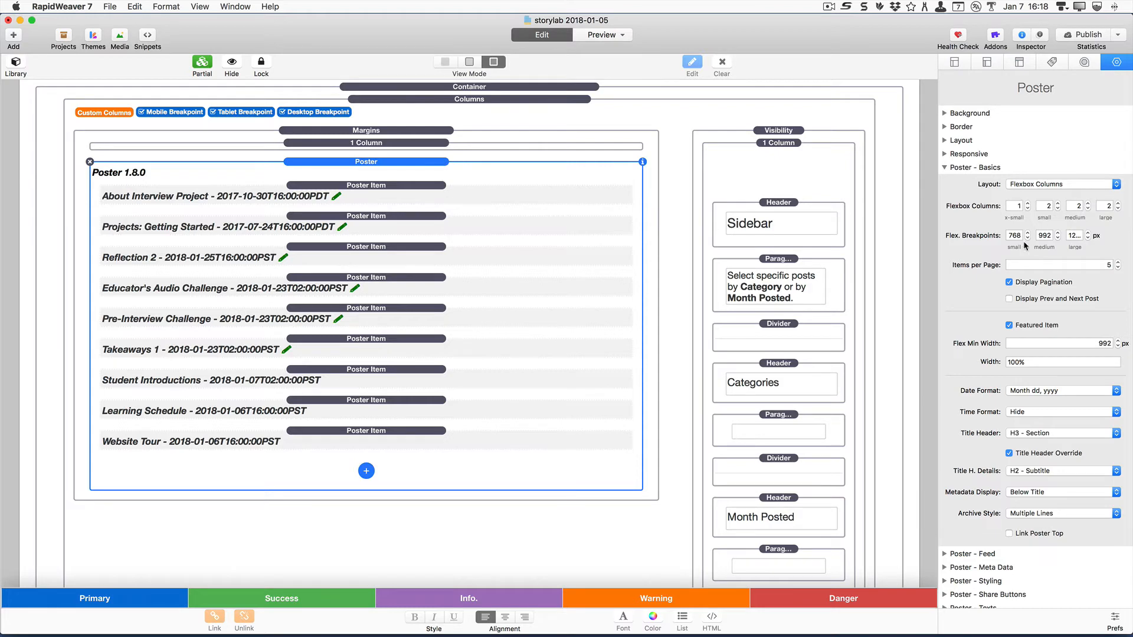
- Switch to Safari and check the Flexbox Columns layout against the featured item and post columns on the home page
{"action": "scroll", "coordinate": [1058, 269], "scroll_direction": "down", "scroll_amount": 3}
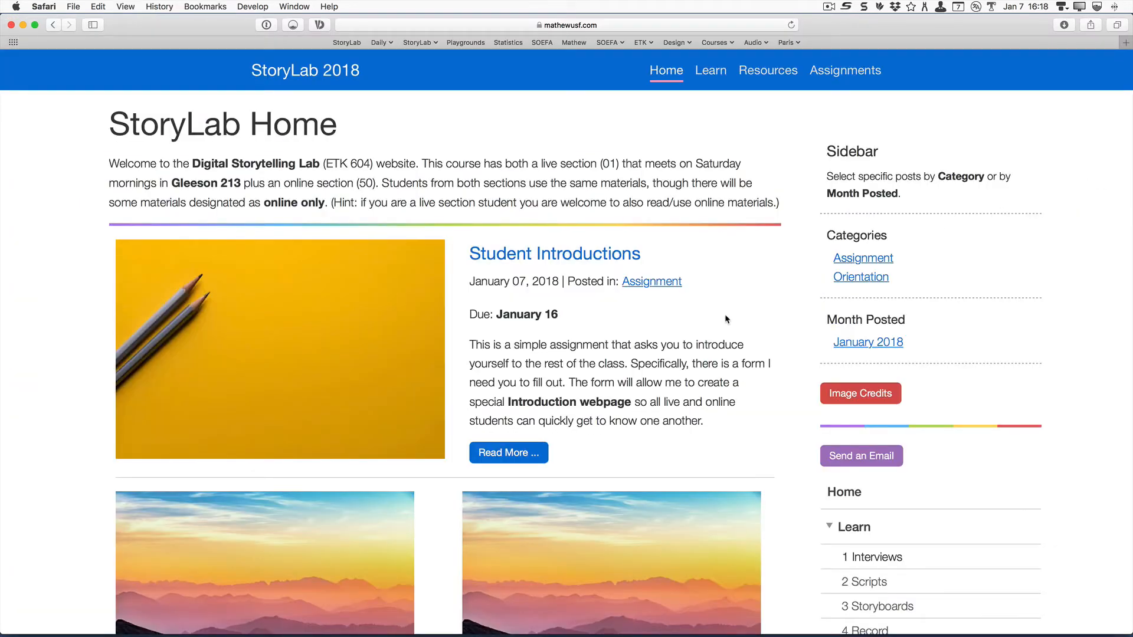
{"action": "scroll", "coordinate": [696, 361], "scroll_direction": "down", "scroll_amount": 2}
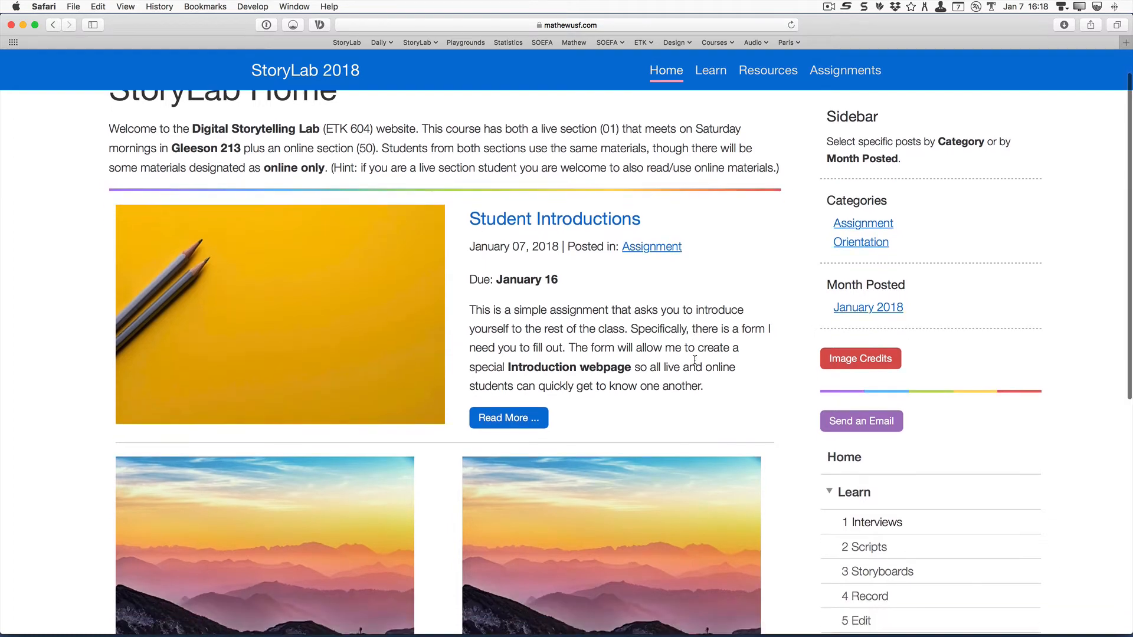
{"action": "scroll", "coordinate": [460, 362], "scroll_direction": "down", "scroll_amount": 1}
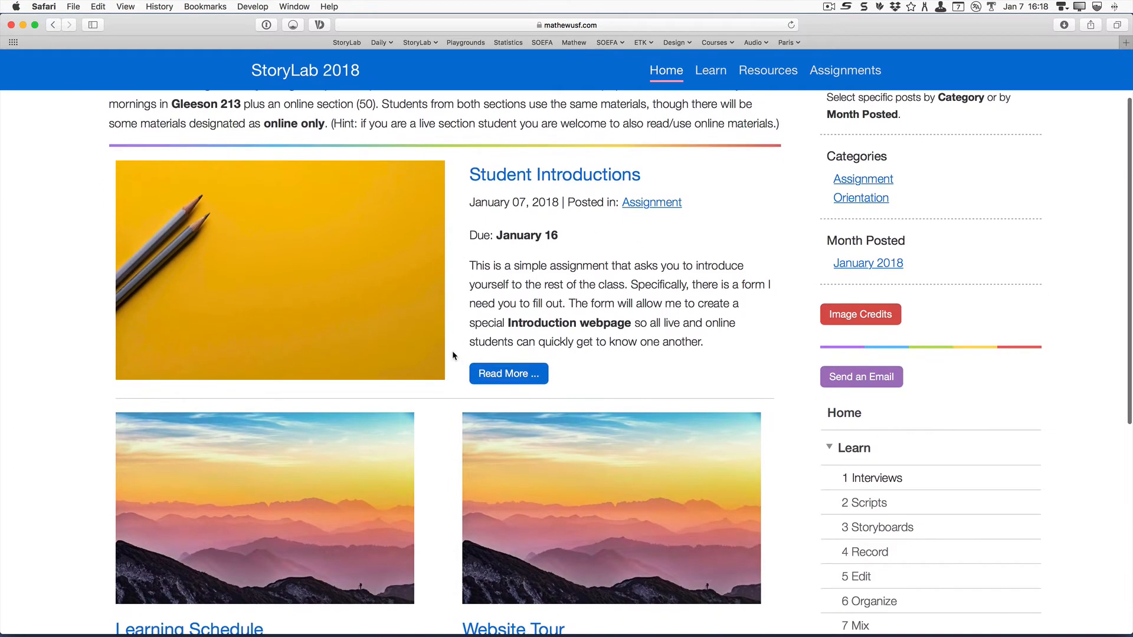
- Check how the Learning Schedule and Website Tour posts and the pagination are laid out down the home page
{"action": "scroll", "coordinate": [519, 543], "scroll_direction": "down", "scroll_amount": 5}
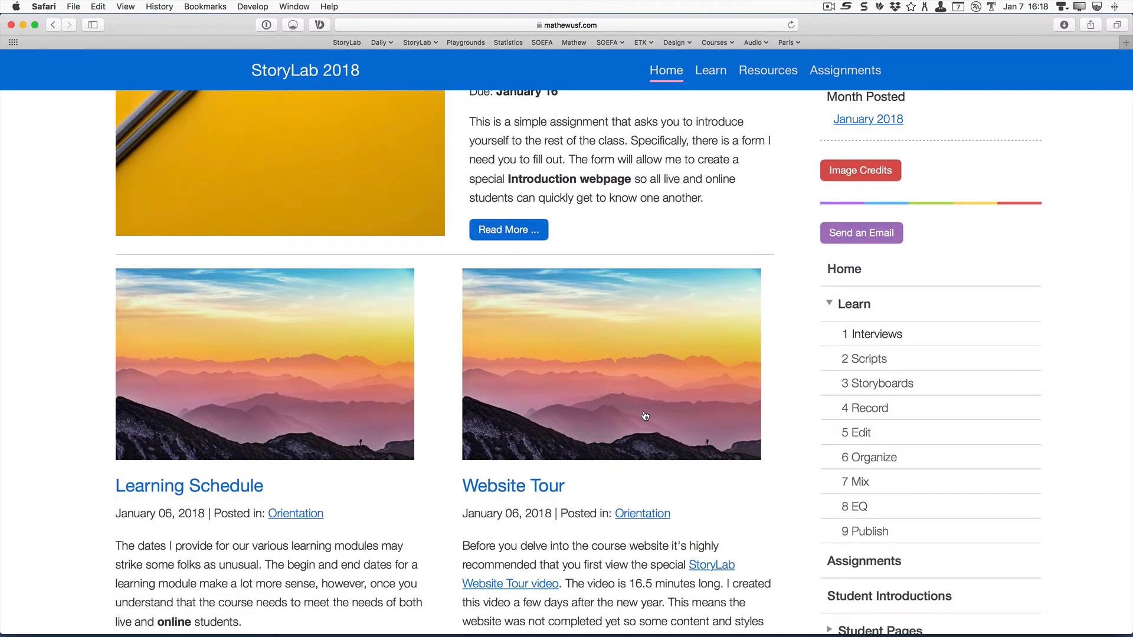
{"action": "scroll", "coordinate": [642, 419], "scroll_direction": "down", "scroll_amount": 7}
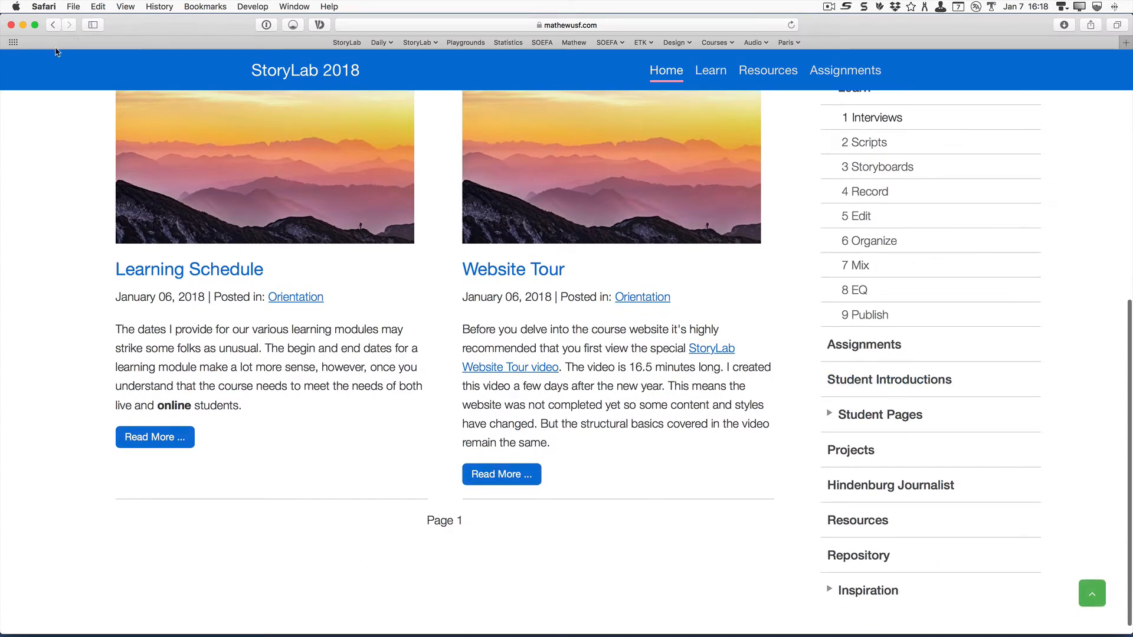
- Switch to RapidWeaver 7 and turn off Draft for the Takeaways 1, Pre-Interview Challenge and Educator's Audio Challenge poster items
{"action": "key", "text": "super+Tab"}
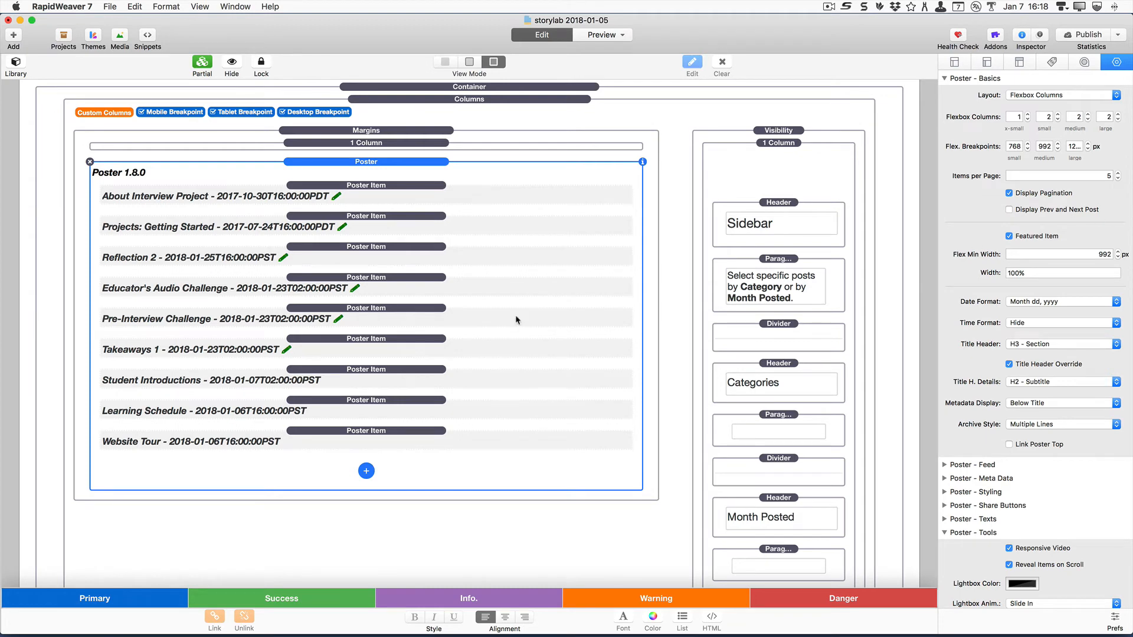
{"action": "left_click", "coordinate": [372, 347]}
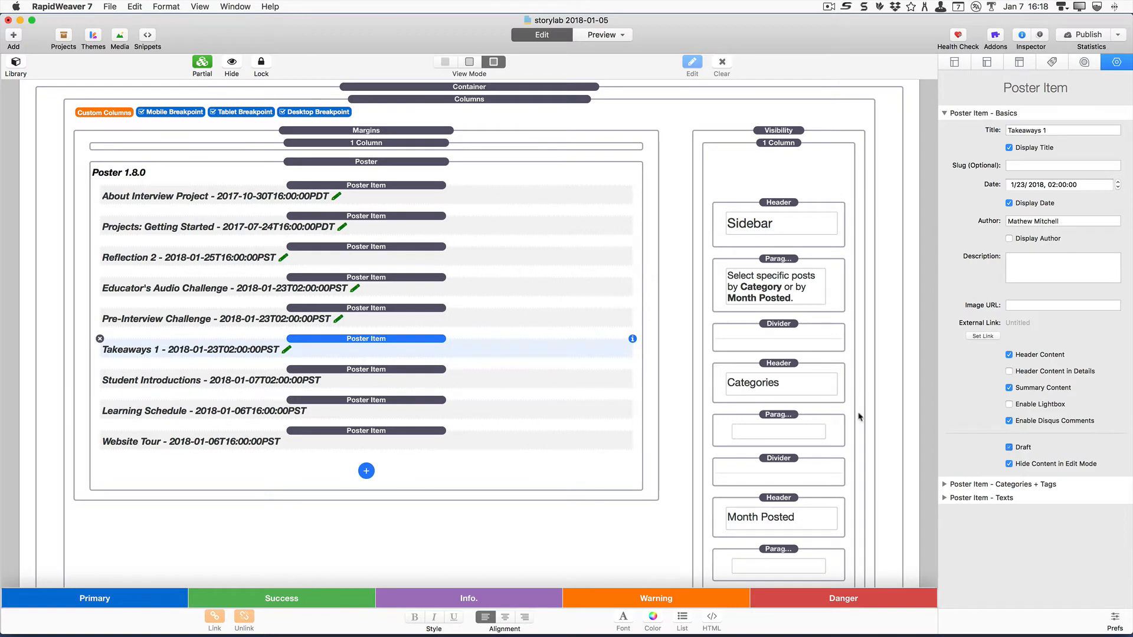
{"action": "left_click", "coordinate": [383, 313]}
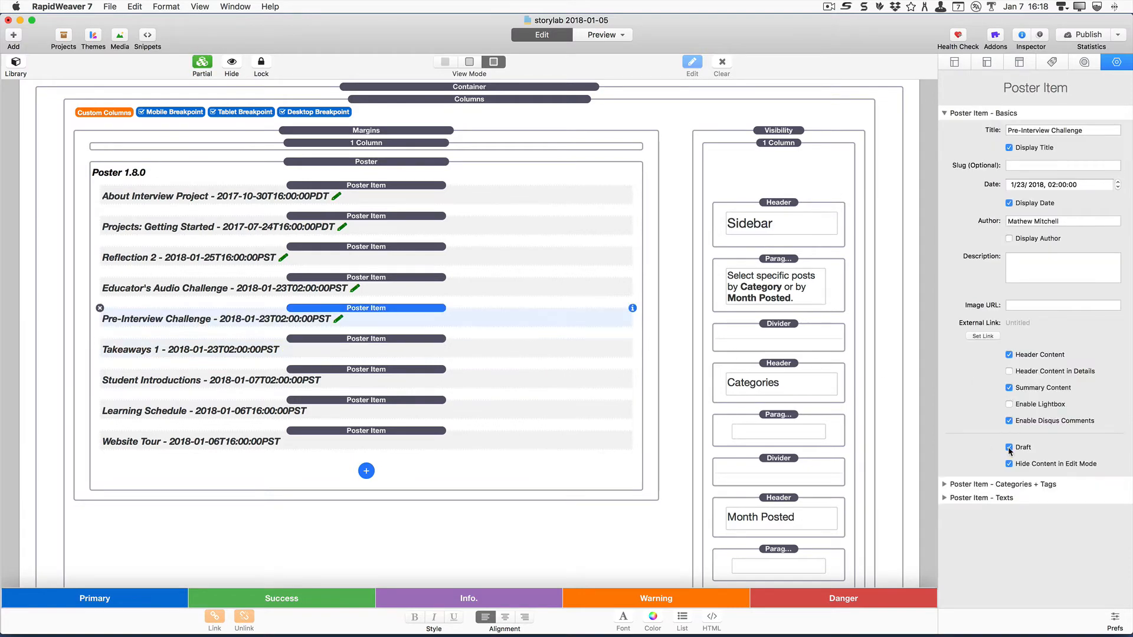
{"action": "left_click", "coordinate": [1009, 448]}
{"action": "left_click", "coordinate": [361, 282]}
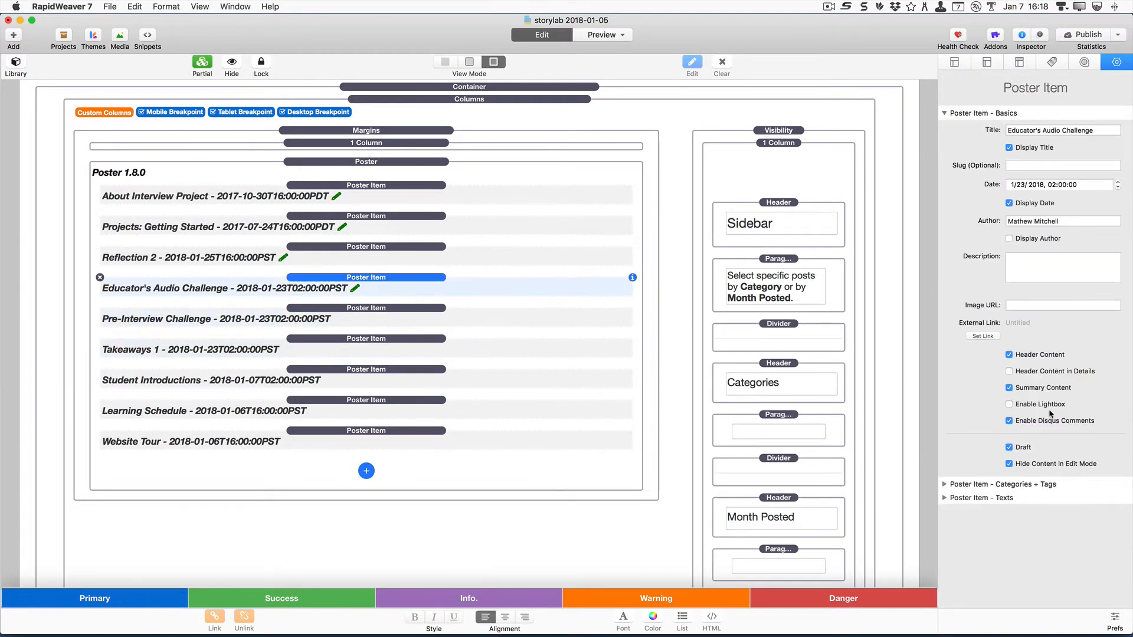
{"action": "left_click", "coordinate": [1009, 447]}
- Preview the home page in Safari, examine the featured post and the two-column posts, and go to the second page of posts
{"action": "key", "text": "super+shift+r"}
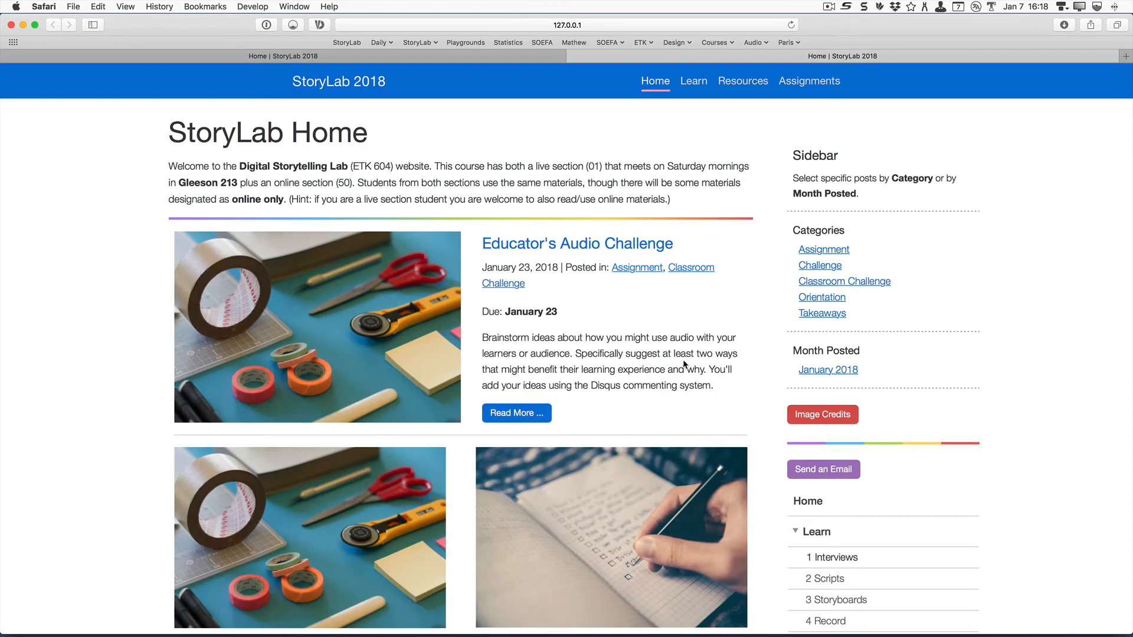
{"action": "scroll", "coordinate": [685, 364], "scroll_direction": "down", "scroll_amount": 5}
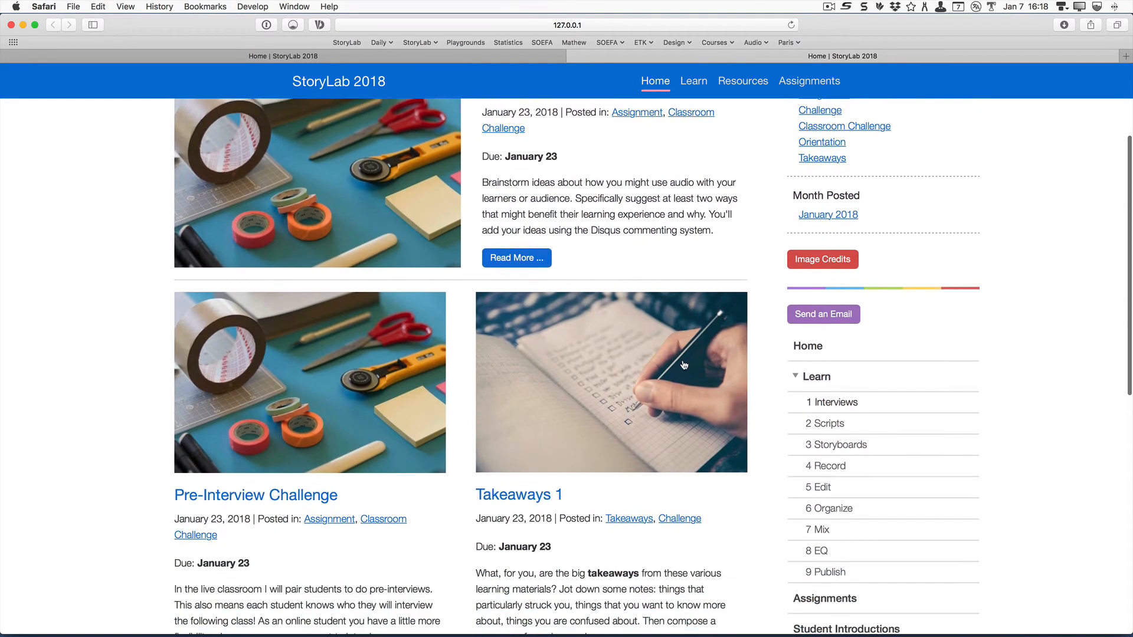
{"action": "scroll", "coordinate": [684, 364], "scroll_direction": "down", "scroll_amount": 9}
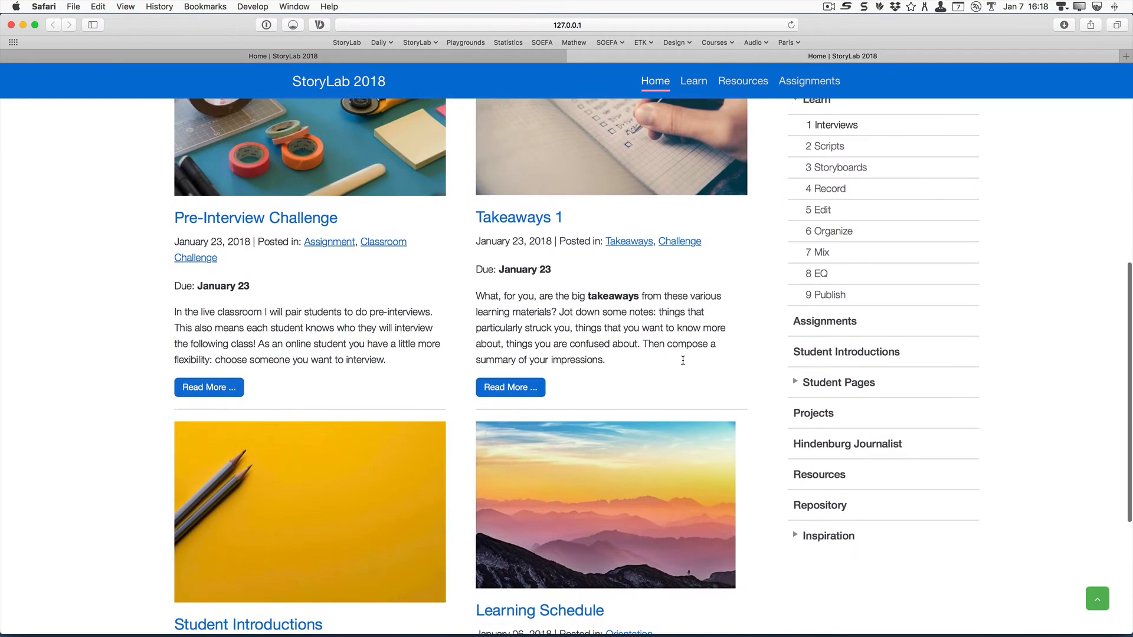
{"action": "scroll", "coordinate": [683, 360], "scroll_direction": "down", "scroll_amount": 3}
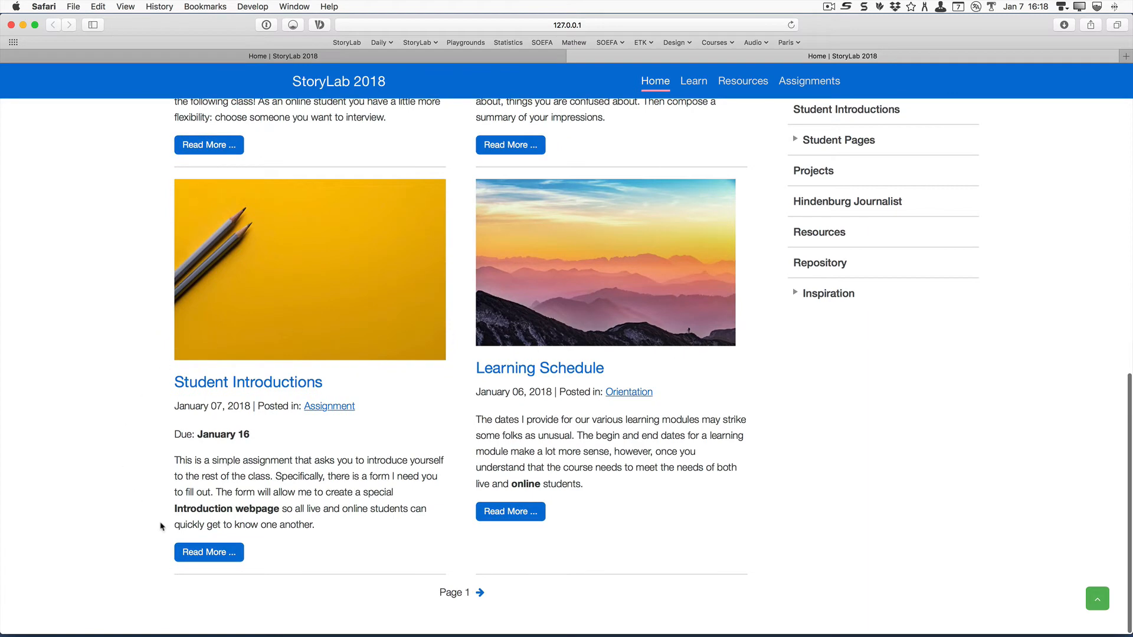
{"action": "left_click", "coordinate": [480, 593]}
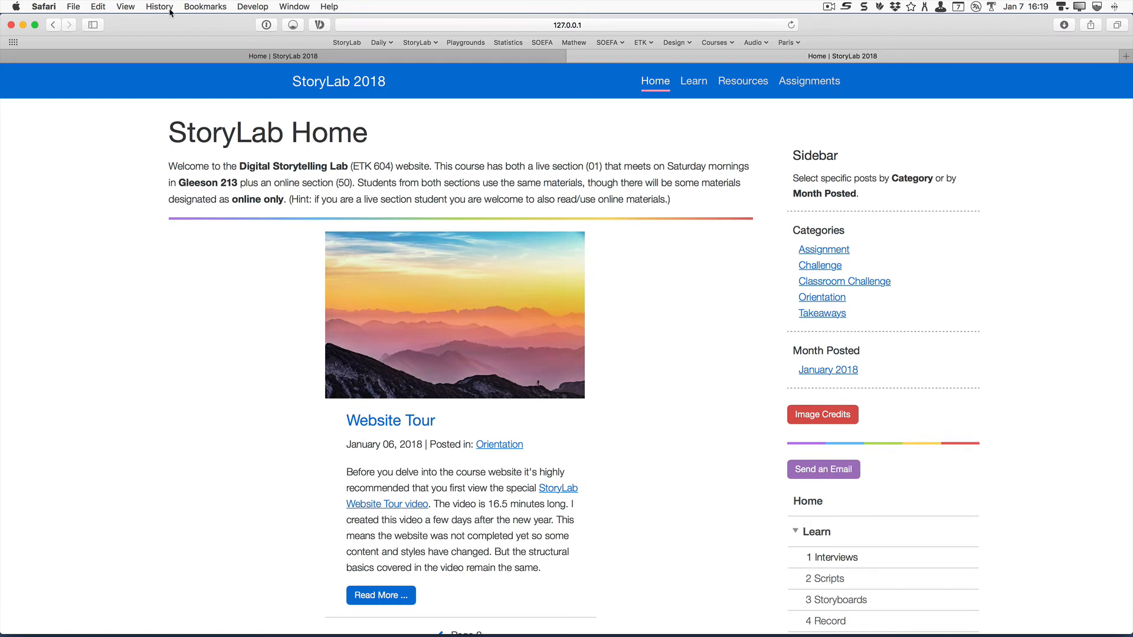
- Switch to RapidWeaver 7, select the Poster stack, and review its basic settings, toggling Title Header Override off and back on
{"action": "key", "text": "super+Tab"}
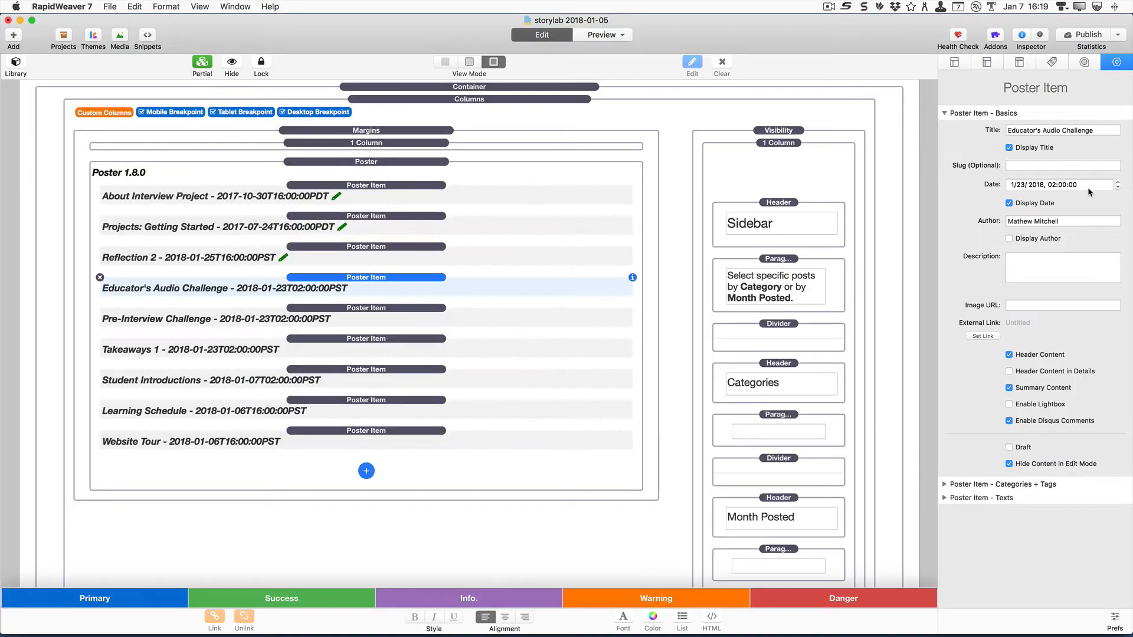
{"action": "left_click", "coordinate": [367, 164]}
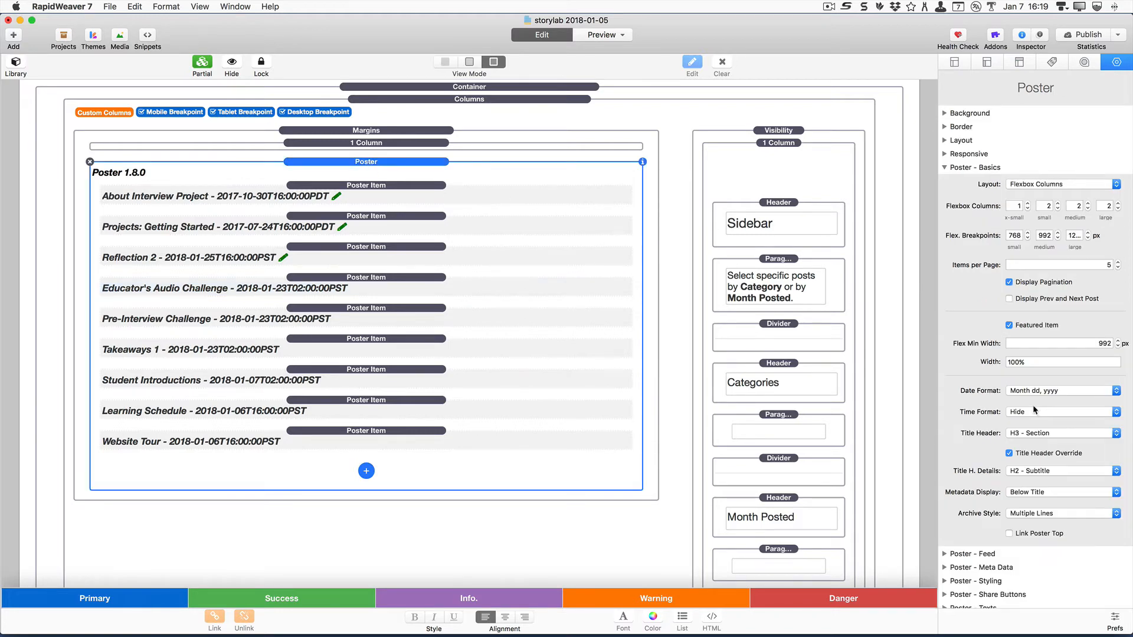
{"action": "scroll", "coordinate": [1031, 411], "scroll_direction": "down", "scroll_amount": 5}
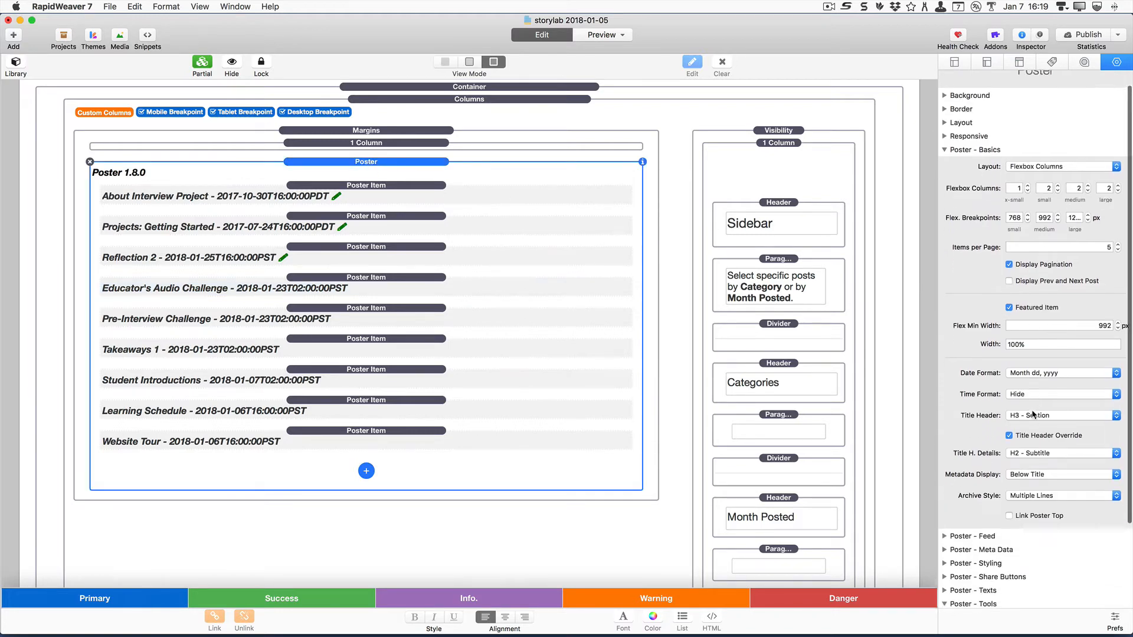
{"action": "scroll", "coordinate": [1024, 327], "scroll_direction": "up", "scroll_amount": 5}
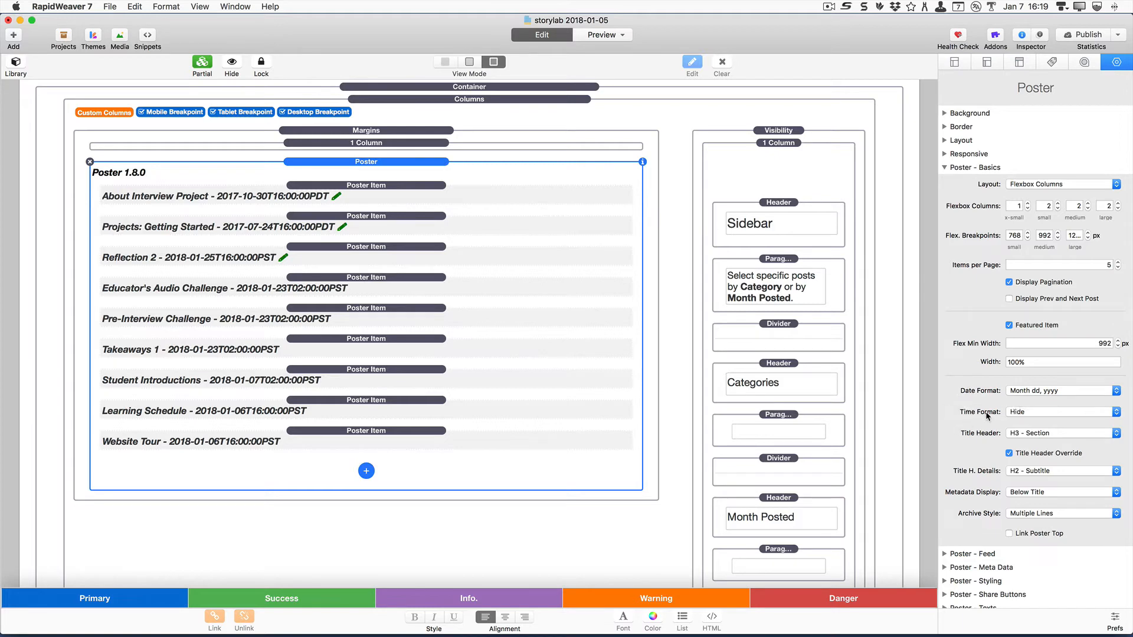
{"action": "scroll", "coordinate": [989, 437], "scroll_direction": "down", "scroll_amount": 5}
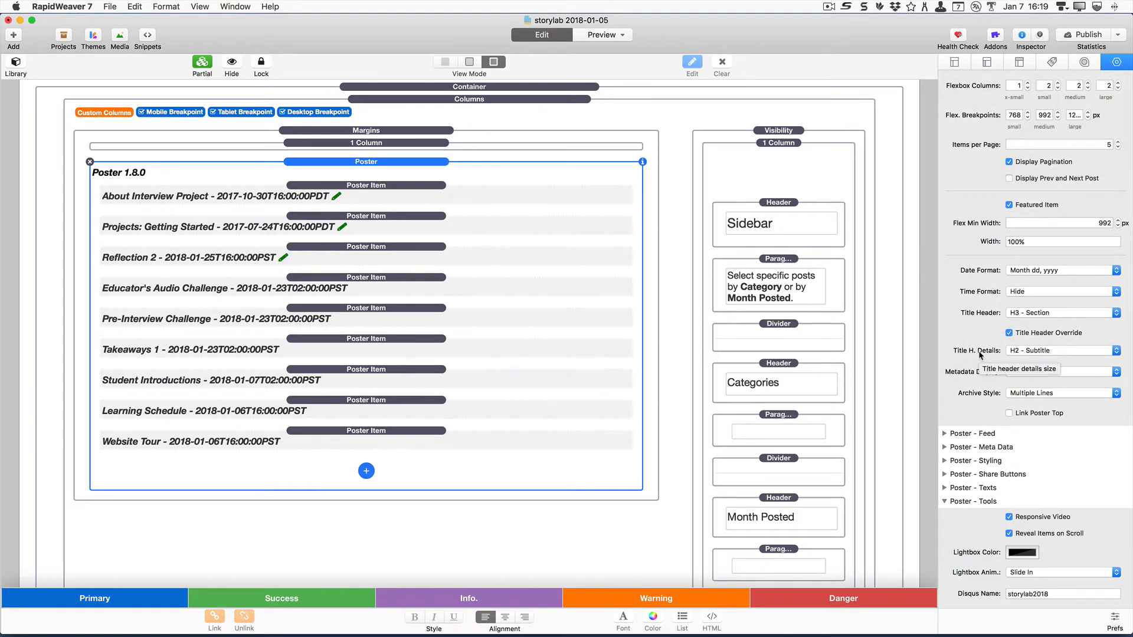
{"action": "left_click", "coordinate": [1009, 333]}
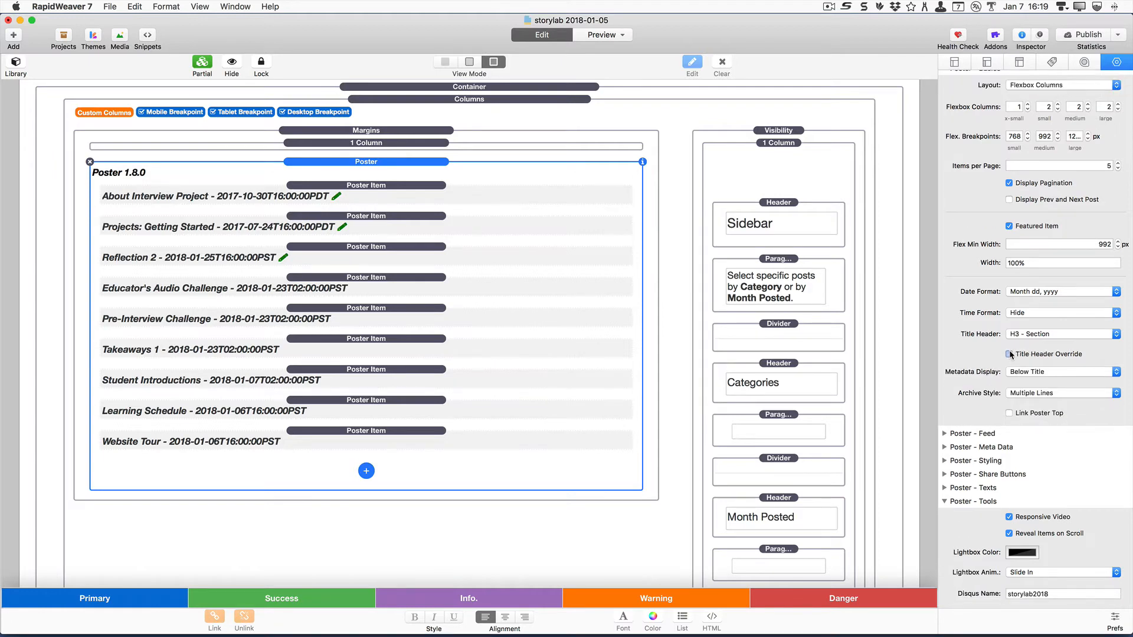
{"action": "left_click", "coordinate": [1009, 354]}
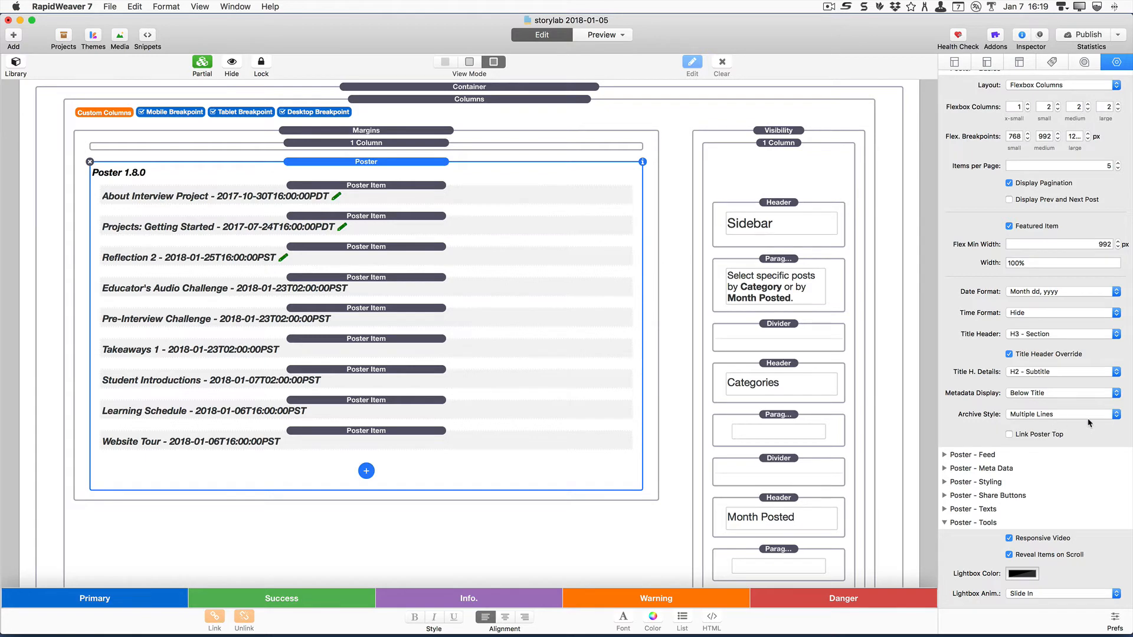
- Review the Poster stack's RSS feed settings and its Facebook and Twitter metadata settings
{"action": "scroll", "coordinate": [1082, 414], "scroll_direction": "down", "scroll_amount": 2}
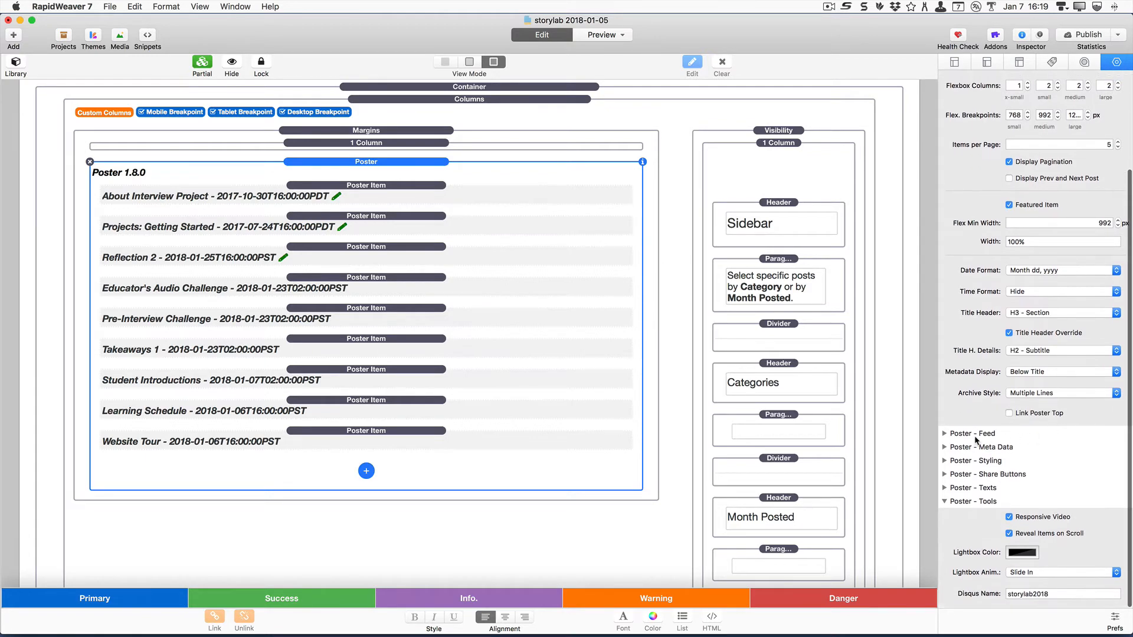
{"action": "left_click", "coordinate": [945, 435]}
{"action": "scroll", "coordinate": [968, 430], "scroll_direction": "down", "scroll_amount": 5}
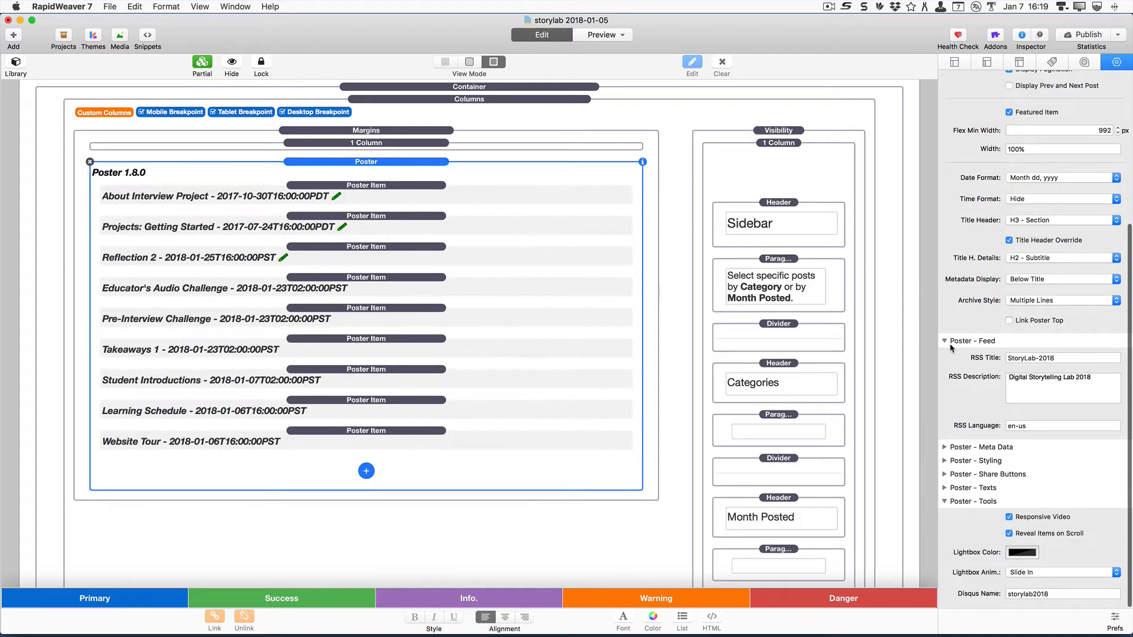
{"action": "left_click", "coordinate": [945, 341]}
{"action": "left_click", "coordinate": [945, 447]}
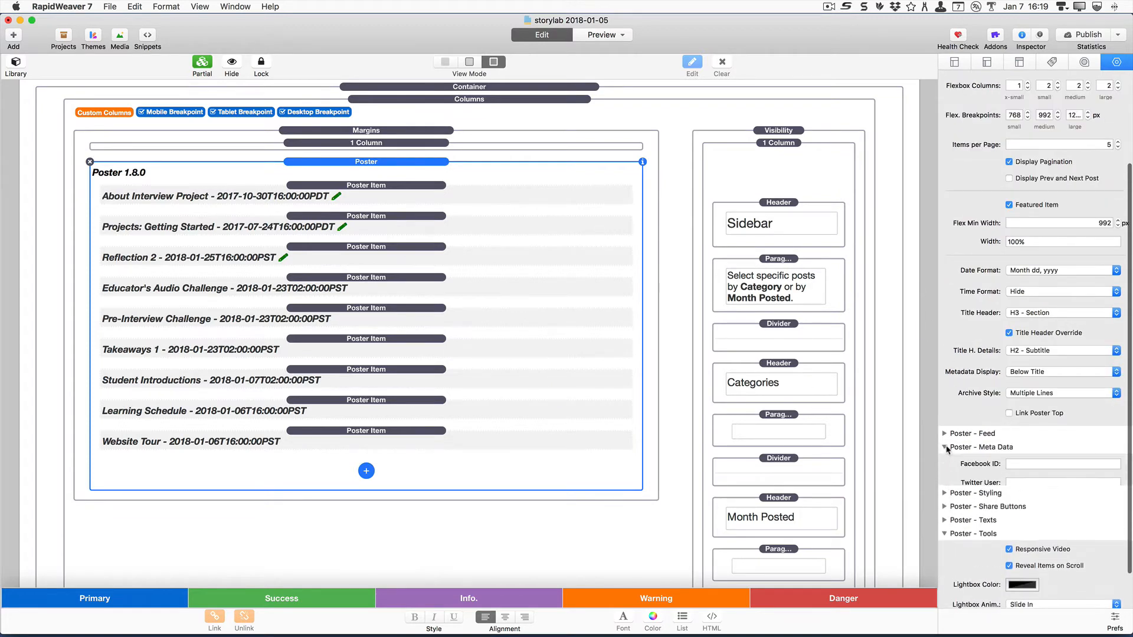
{"action": "scroll", "coordinate": [946, 449], "scroll_direction": "down", "scroll_amount": 3}
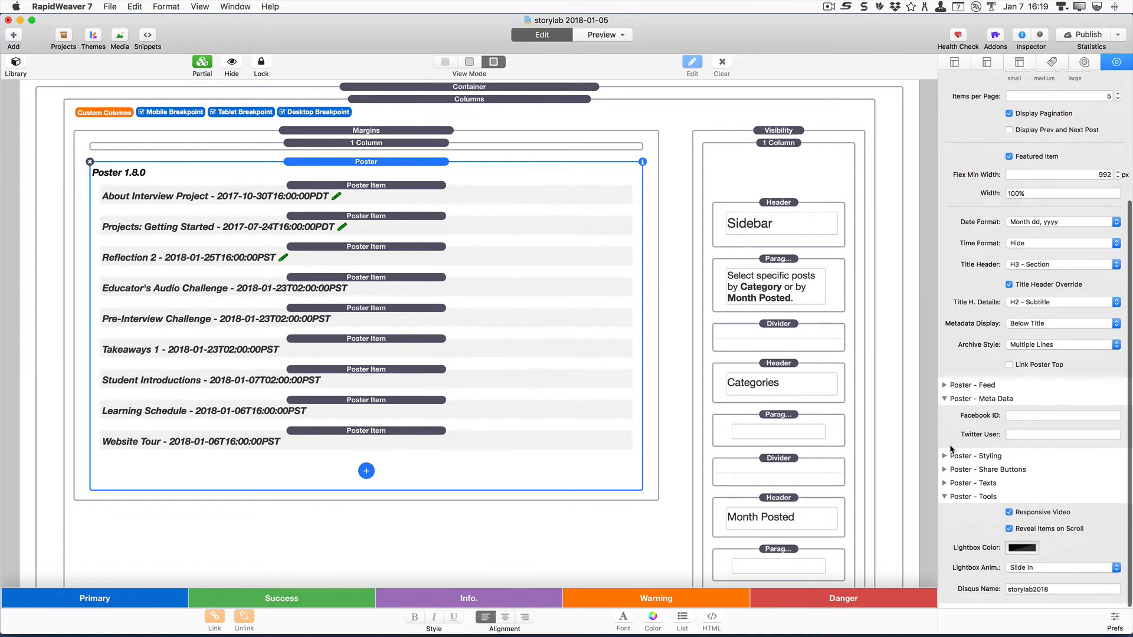
{"action": "left_click", "coordinate": [943, 405]}
- Examine the Poster stack's styling overrides, especially the item padding and border width settings
{"action": "left_click", "coordinate": [944, 461]}
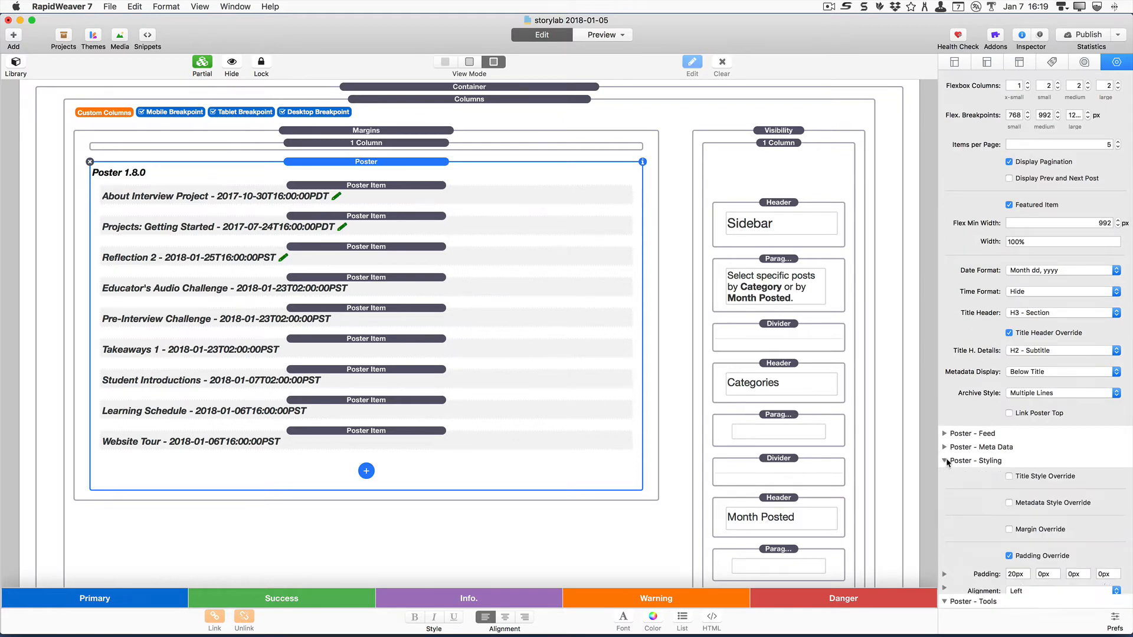
{"action": "scroll", "coordinate": [965, 451], "scroll_direction": "down", "scroll_amount": 10}
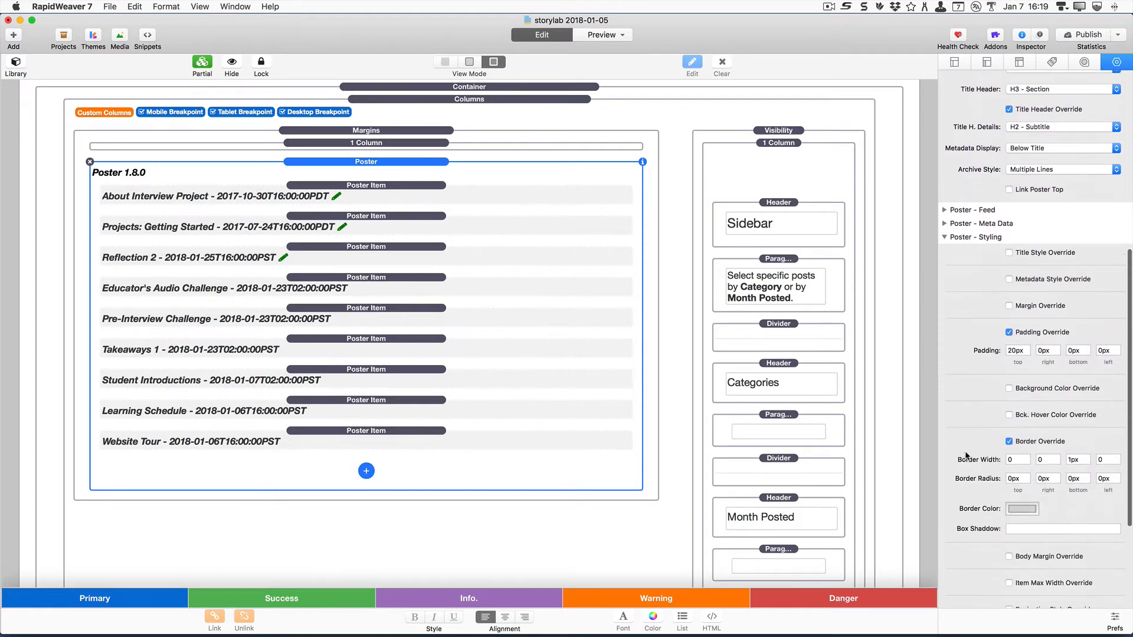
{"action": "scroll", "coordinate": [966, 454], "scroll_direction": "down", "scroll_amount": 1}
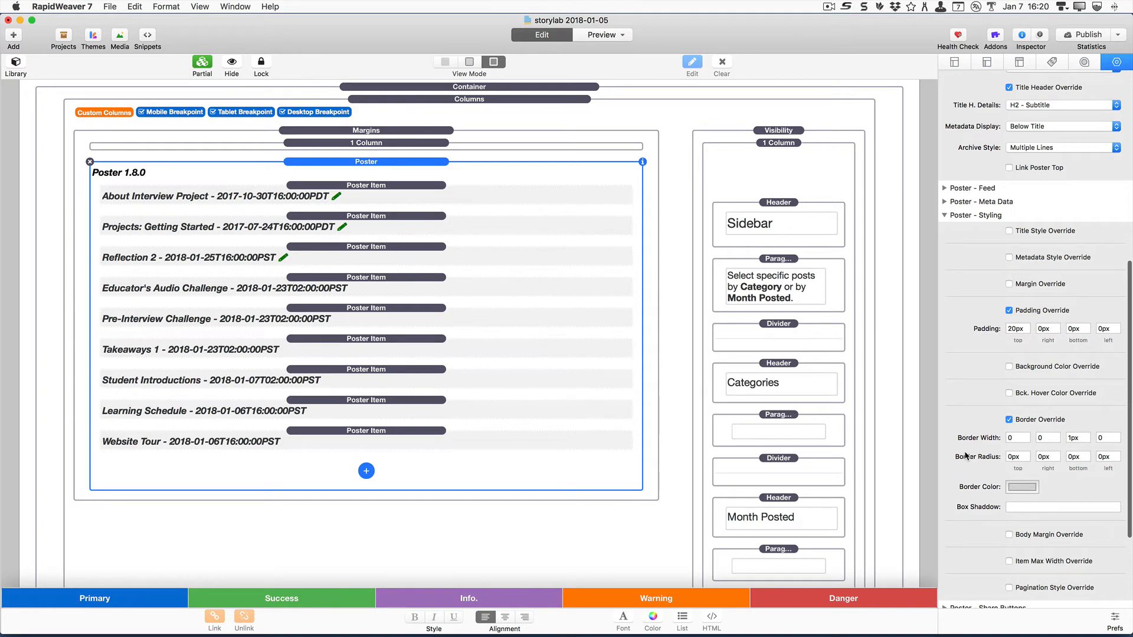
{"action": "scroll", "coordinate": [978, 400], "scroll_direction": "down", "scroll_amount": 6}
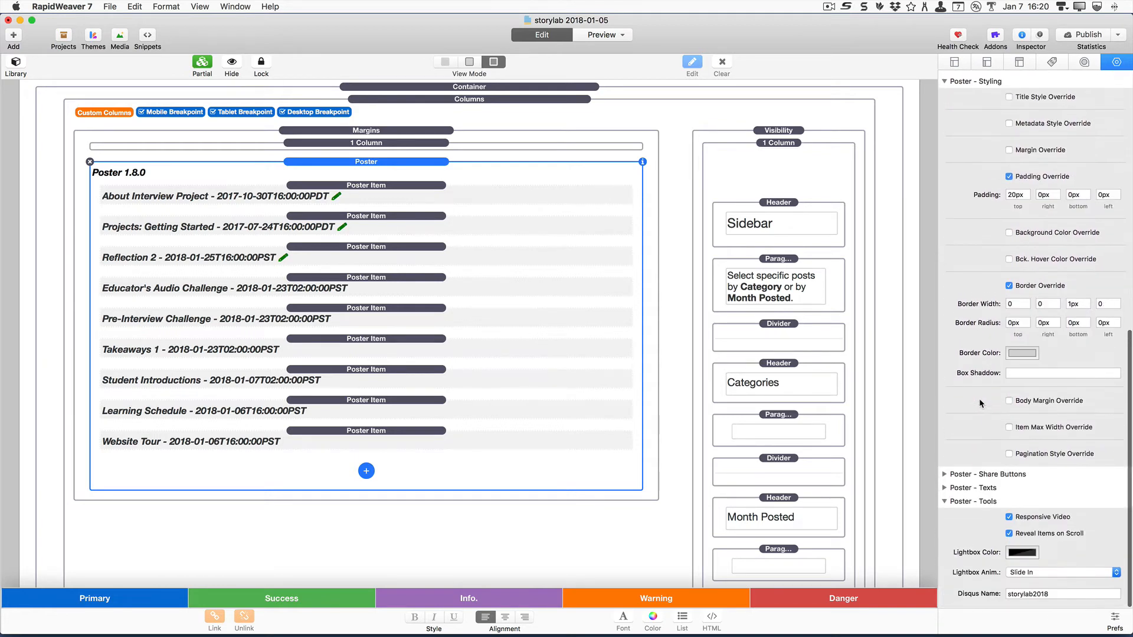
{"action": "scroll", "coordinate": [980, 402], "scroll_direction": "up", "scroll_amount": 2}
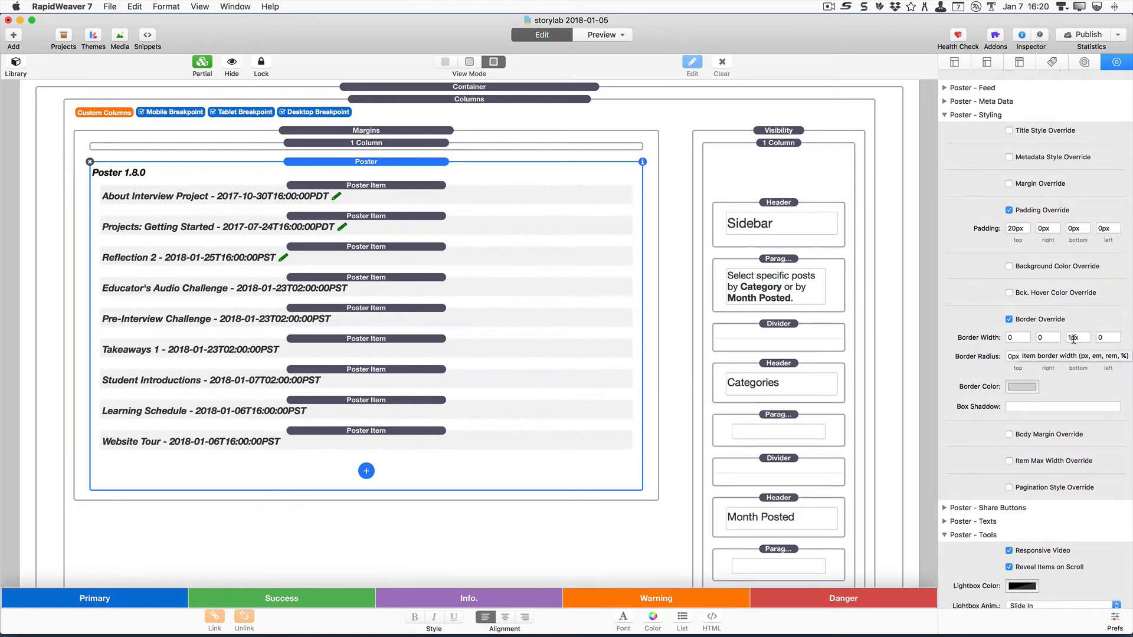
{"action": "scroll", "coordinate": [1028, 246], "scroll_direction": "up", "scroll_amount": 1}
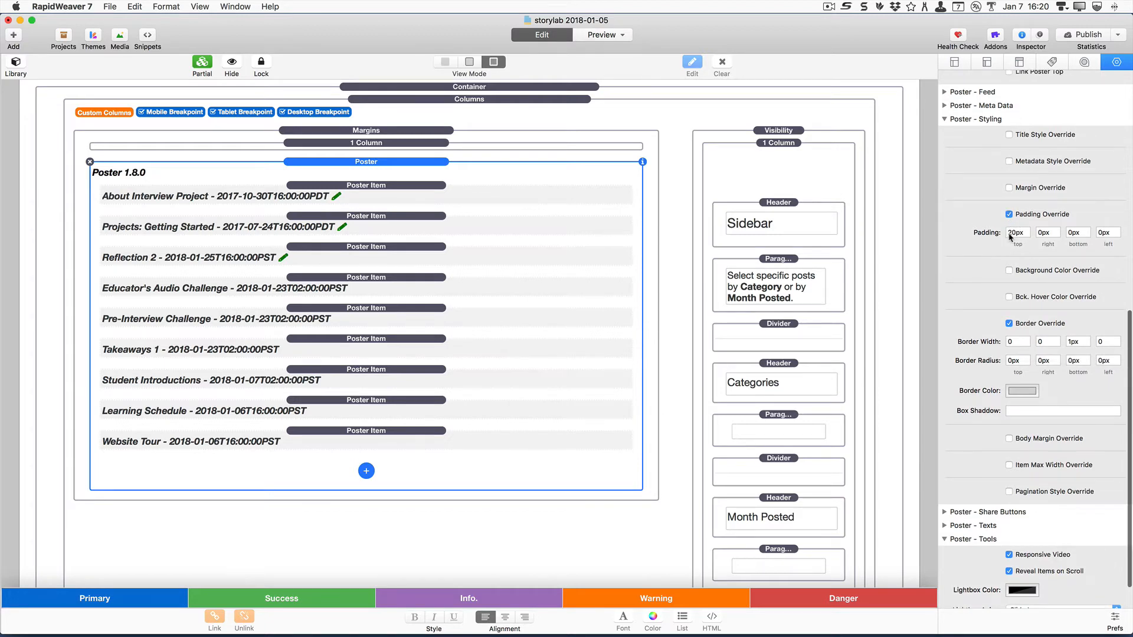
{"action": "scroll", "coordinate": [1026, 236], "scroll_direction": "down", "scroll_amount": 1}
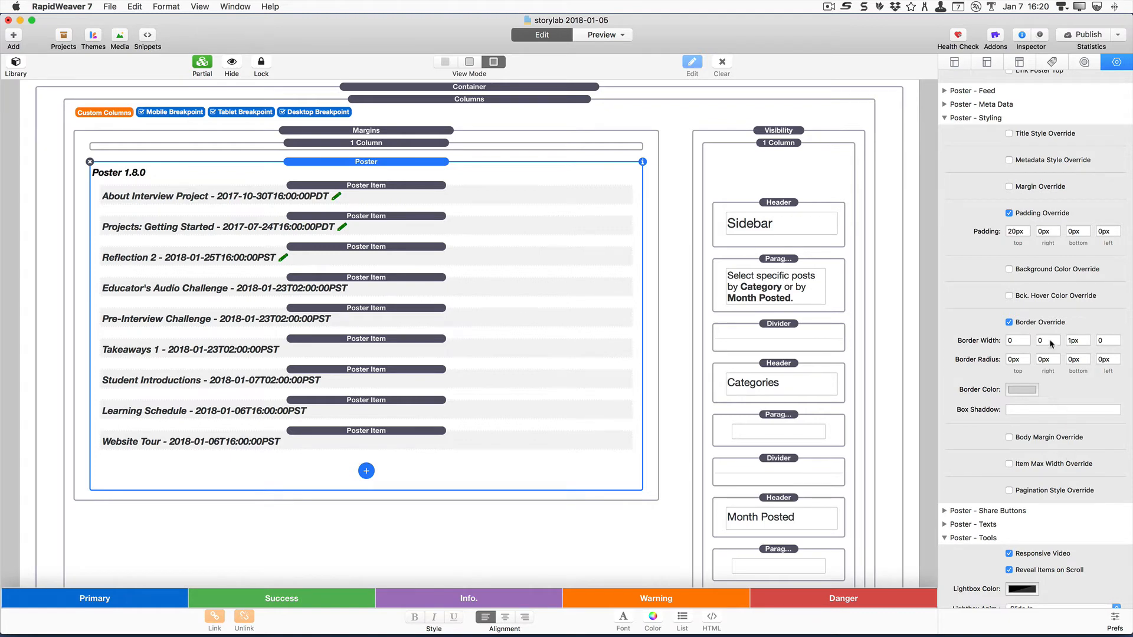
{"action": "left_click", "coordinate": [945, 118]}
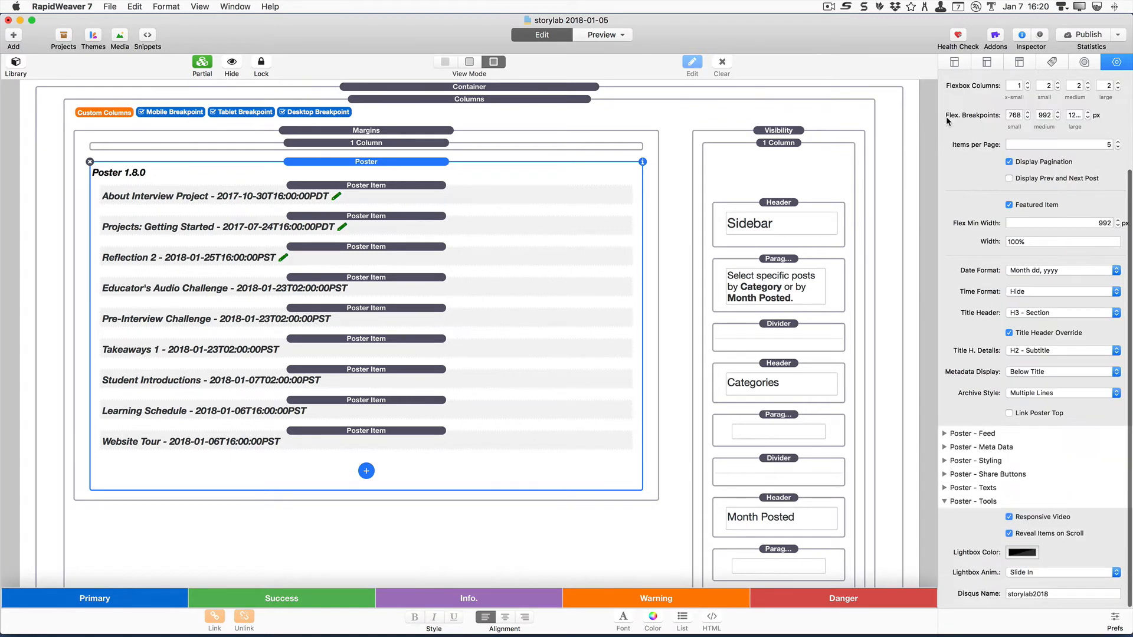
- Collapse the Poster stack's basic settings and review its share button options and text labels
{"action": "scroll", "coordinate": [968, 435], "scroll_direction": "up", "scroll_amount": 3}
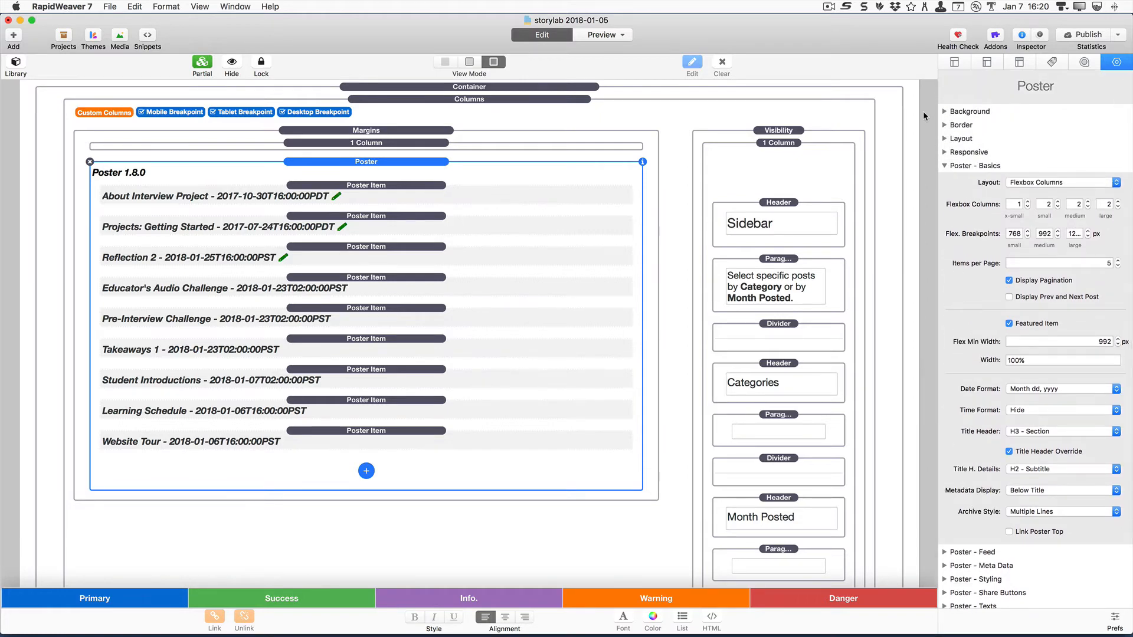
{"action": "left_click", "coordinate": [944, 167]}
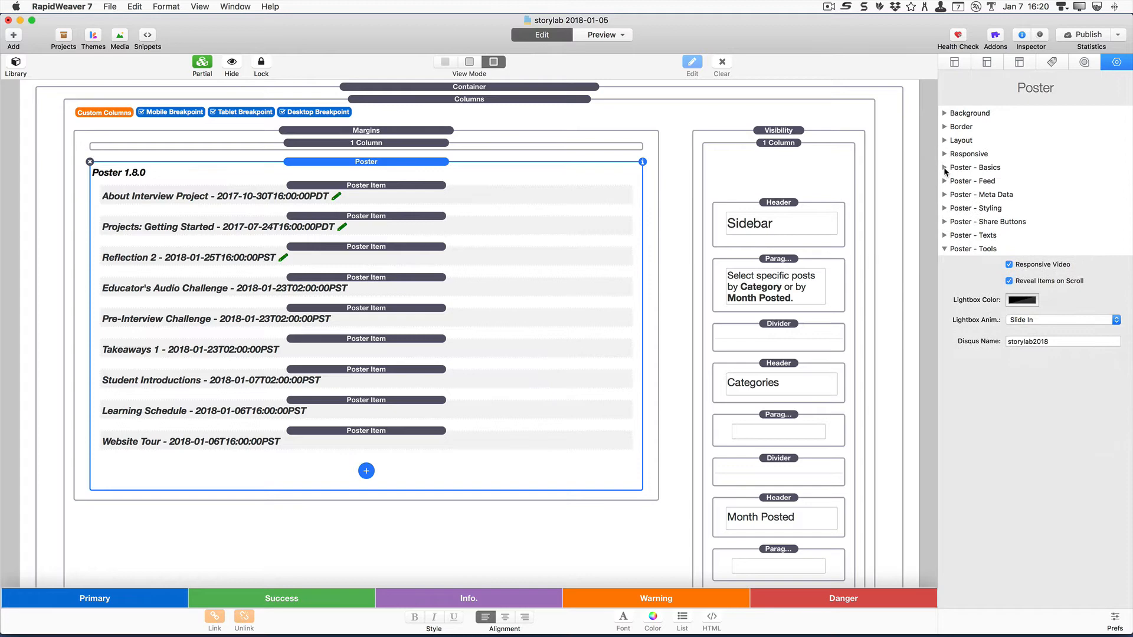
{"action": "left_click", "coordinate": [944, 222]}
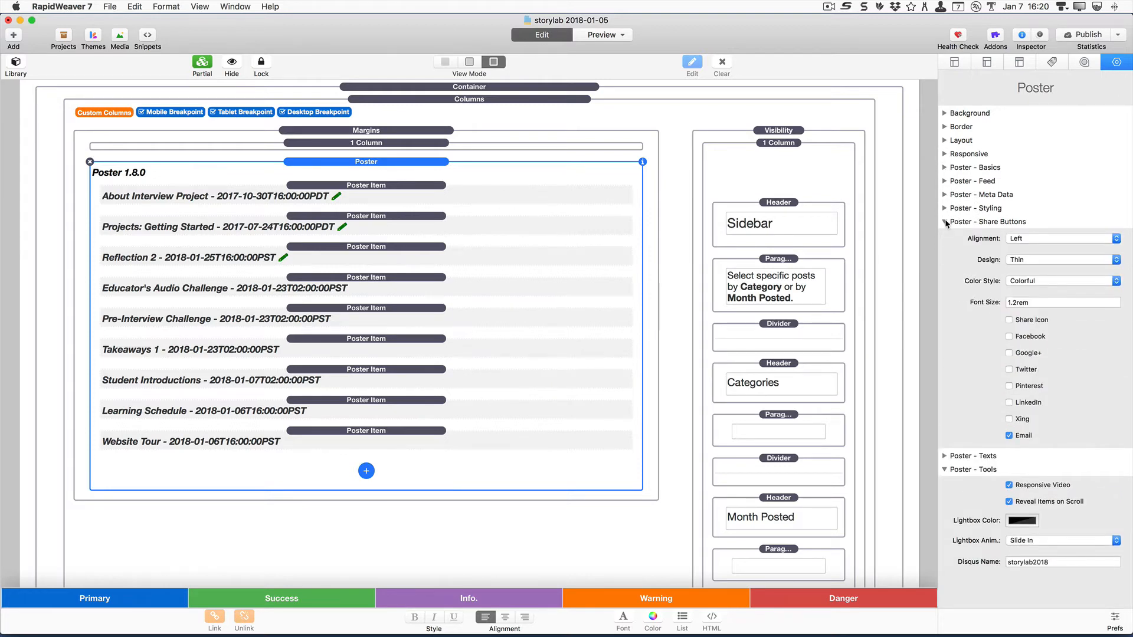
{"action": "left_click", "coordinate": [945, 222]}
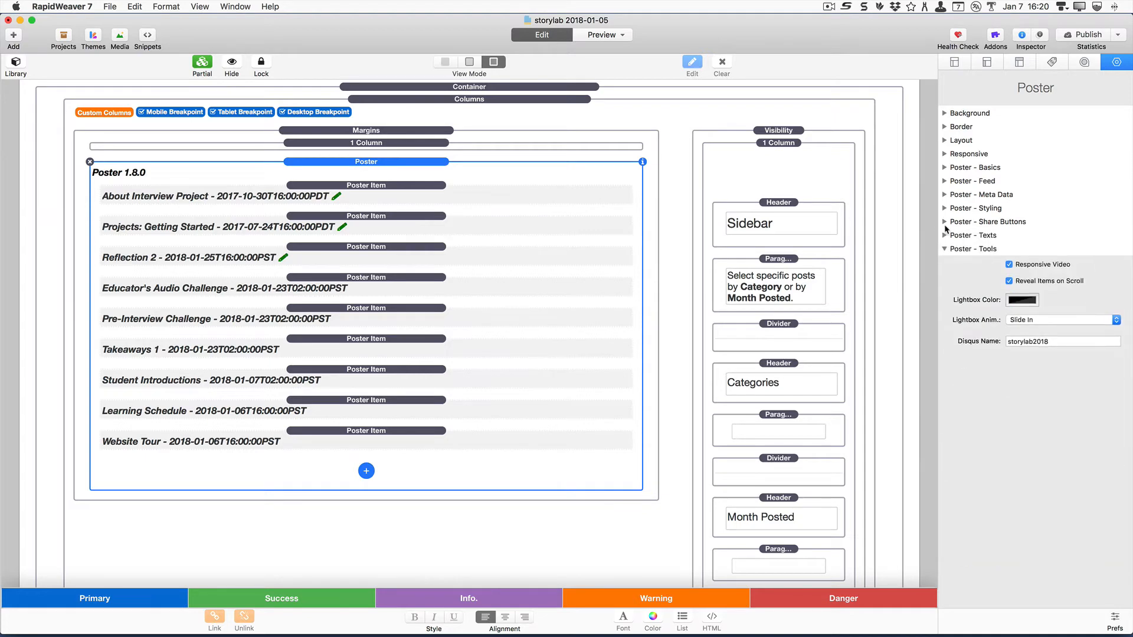
{"action": "left_click", "coordinate": [944, 236]}
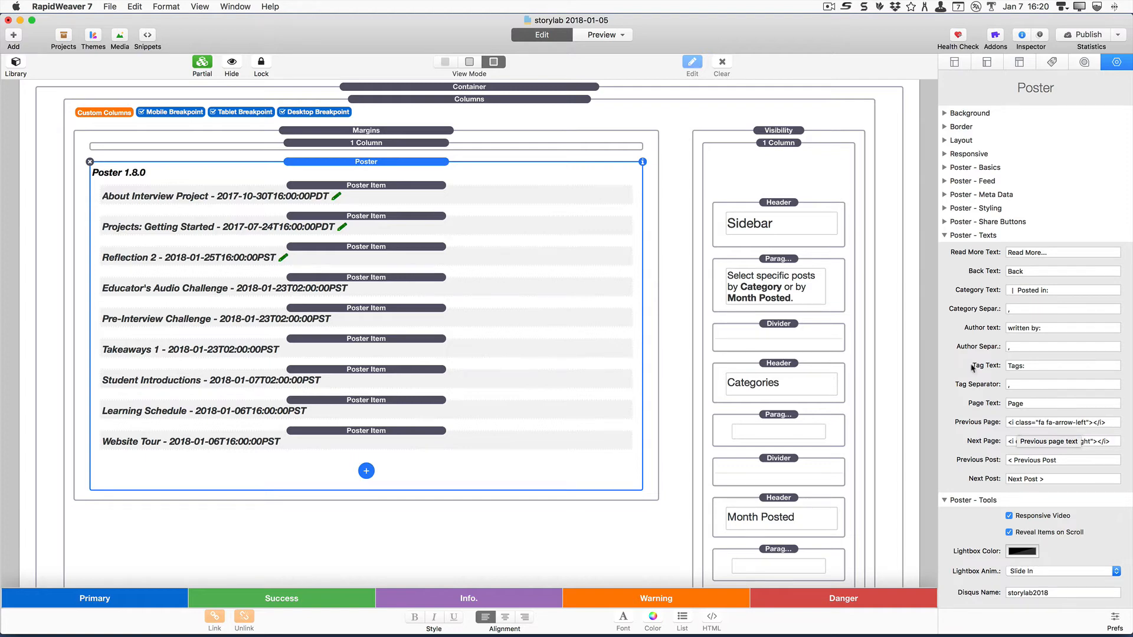
- Collapse the Poster stack's text and tools settings and reopen its basic settings for review
{"action": "left_click", "coordinate": [944, 235]}
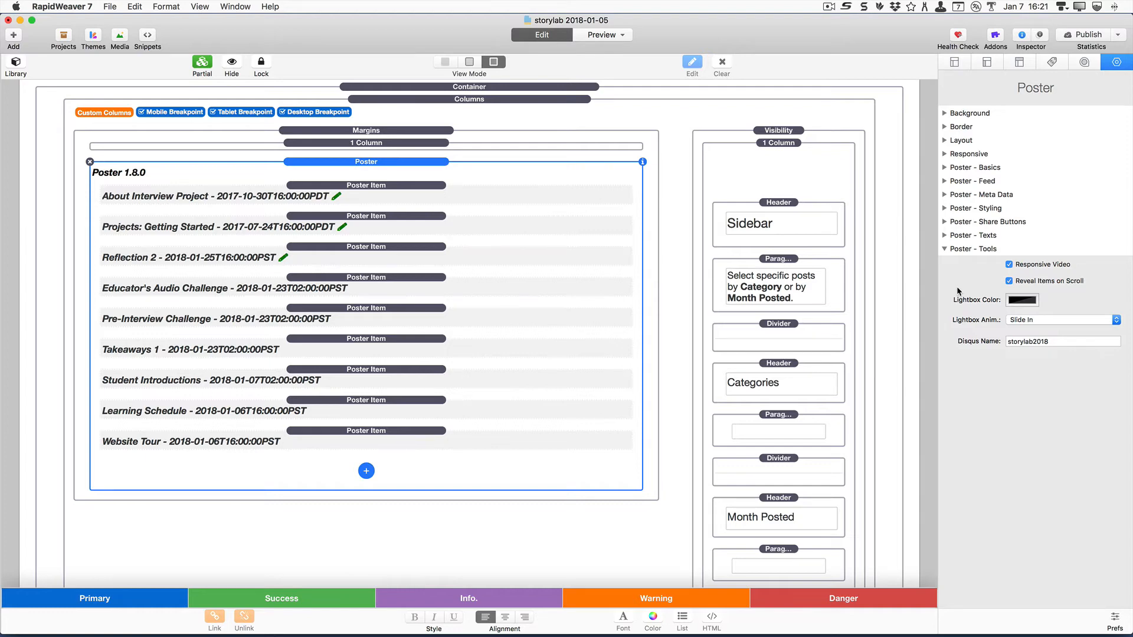
{"action": "left_click", "coordinate": [945, 248]}
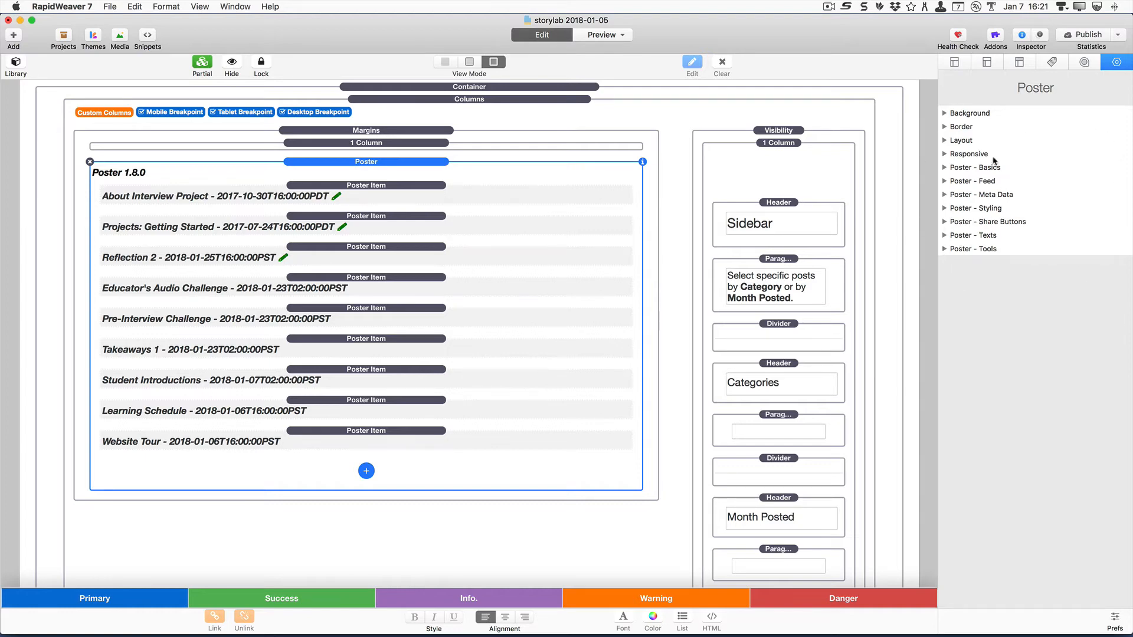
{"action": "left_click", "coordinate": [946, 168]}
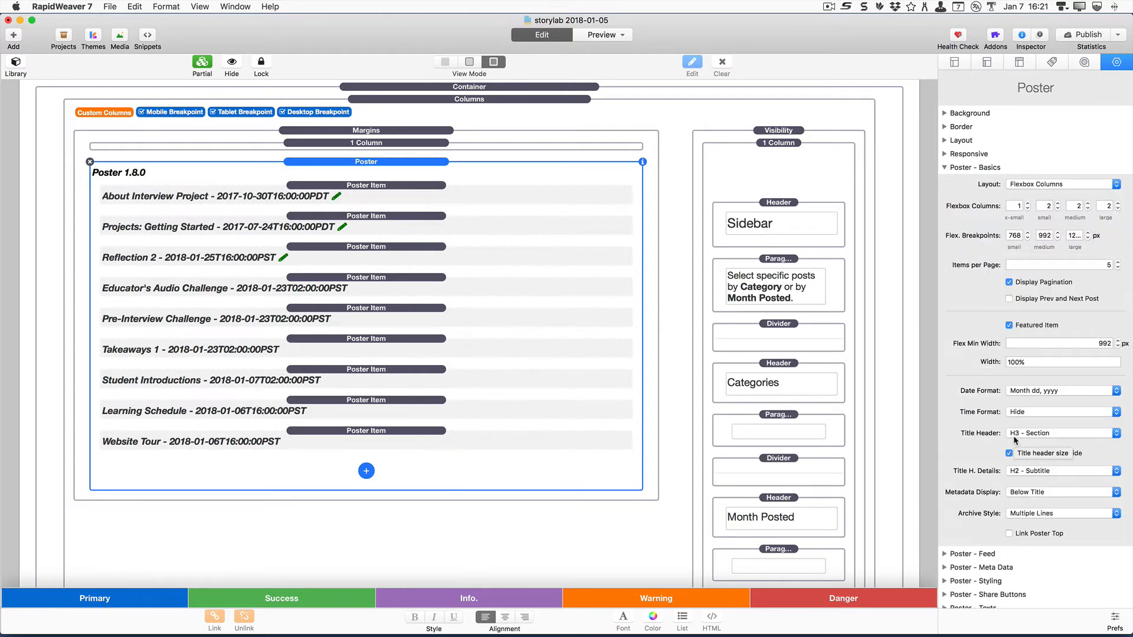
- Select the About Interview Project item and review its basic settings, toggling Draft off and back on
{"action": "left_click", "coordinate": [338, 186]}
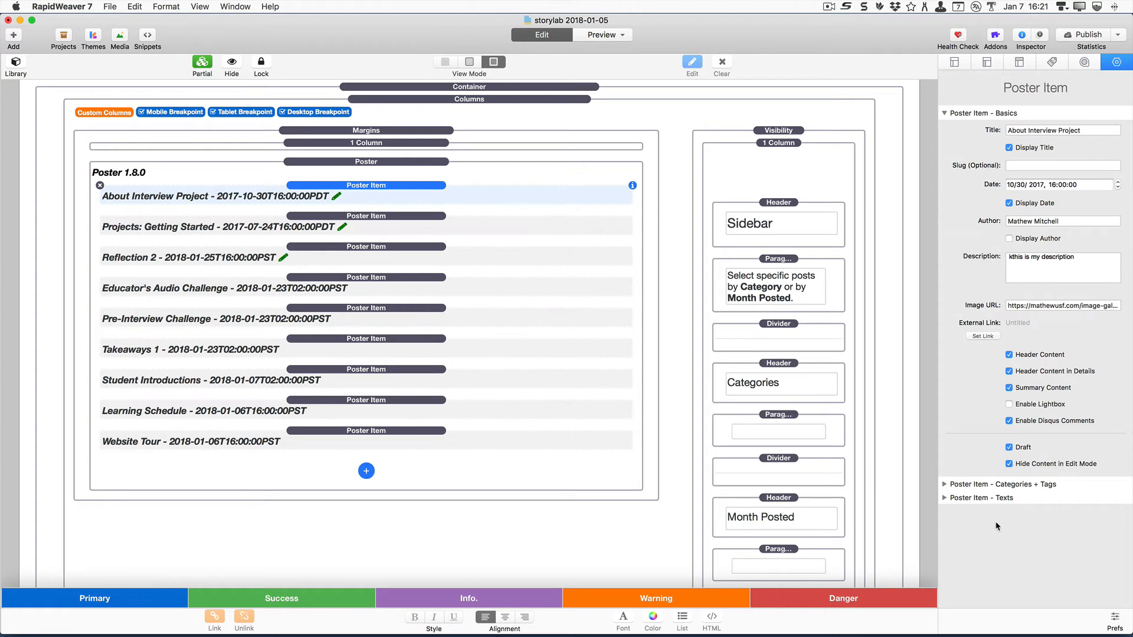
{"action": "left_click", "coordinate": [1008, 447]}
{"action": "left_click", "coordinate": [1009, 447]}
- Mark the Educator's Audio Challenge, Pre-Interview Challenge and Takeaways 1 items as drafts
{"action": "left_click", "coordinate": [328, 289]}
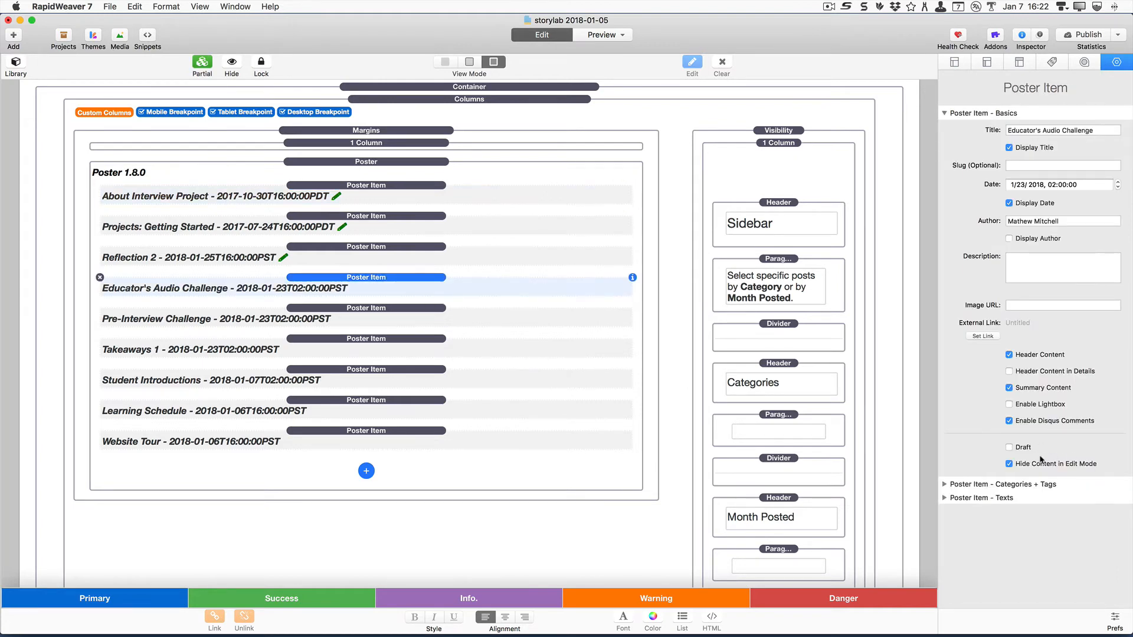
{"action": "left_click", "coordinate": [1009, 448]}
{"action": "left_click", "coordinate": [363, 308]}
{"action": "left_click", "coordinate": [1010, 448]}
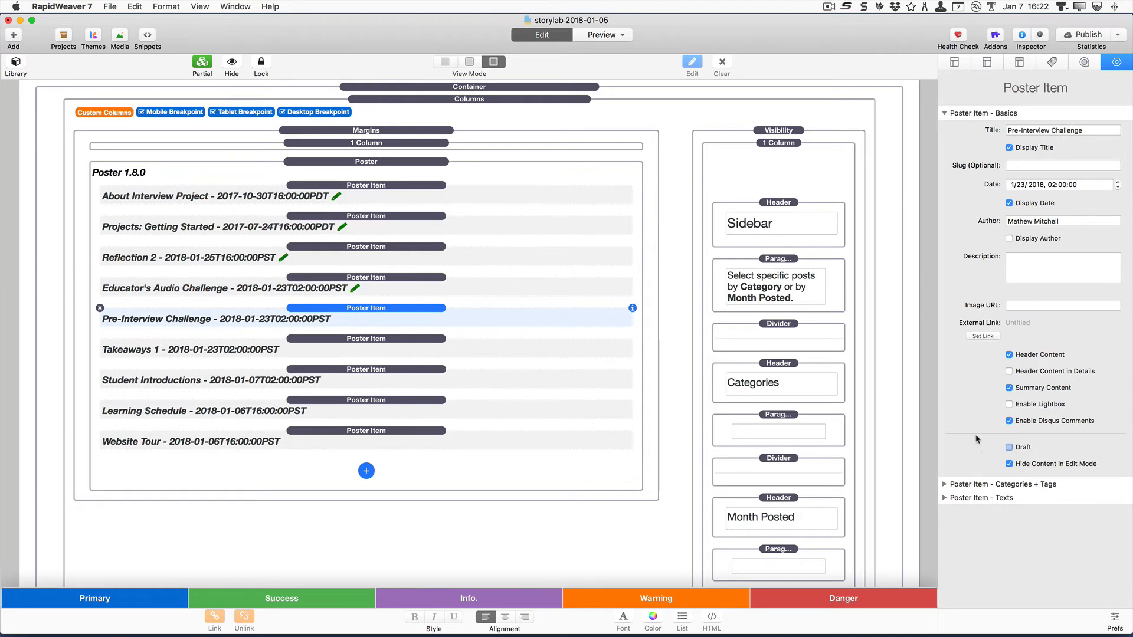
{"action": "left_click", "coordinate": [311, 340]}
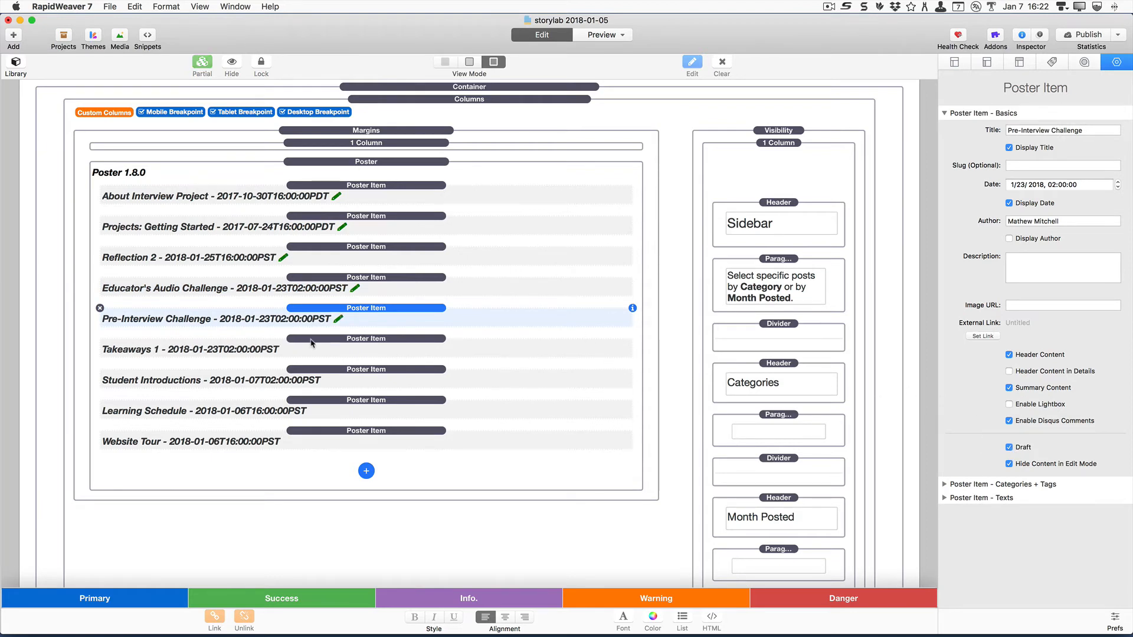
{"action": "left_click", "coordinate": [1010, 448]}
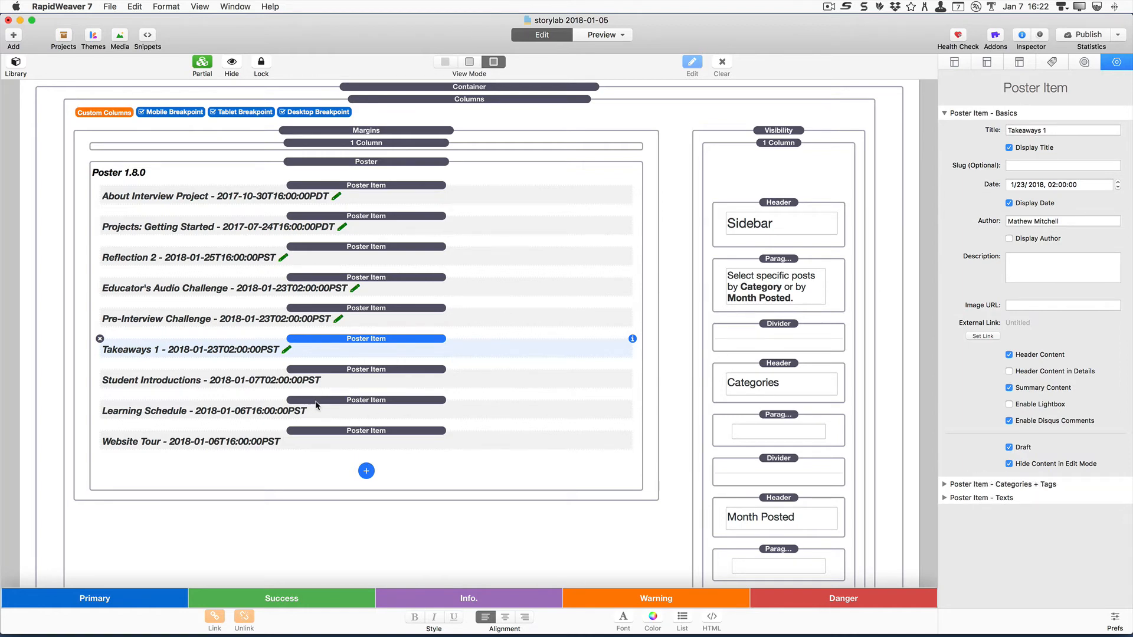
- Turn off Hide Content in Edit Mode for the Website Tour item and examine its header, summary and main content
{"action": "left_click", "coordinate": [327, 433]}
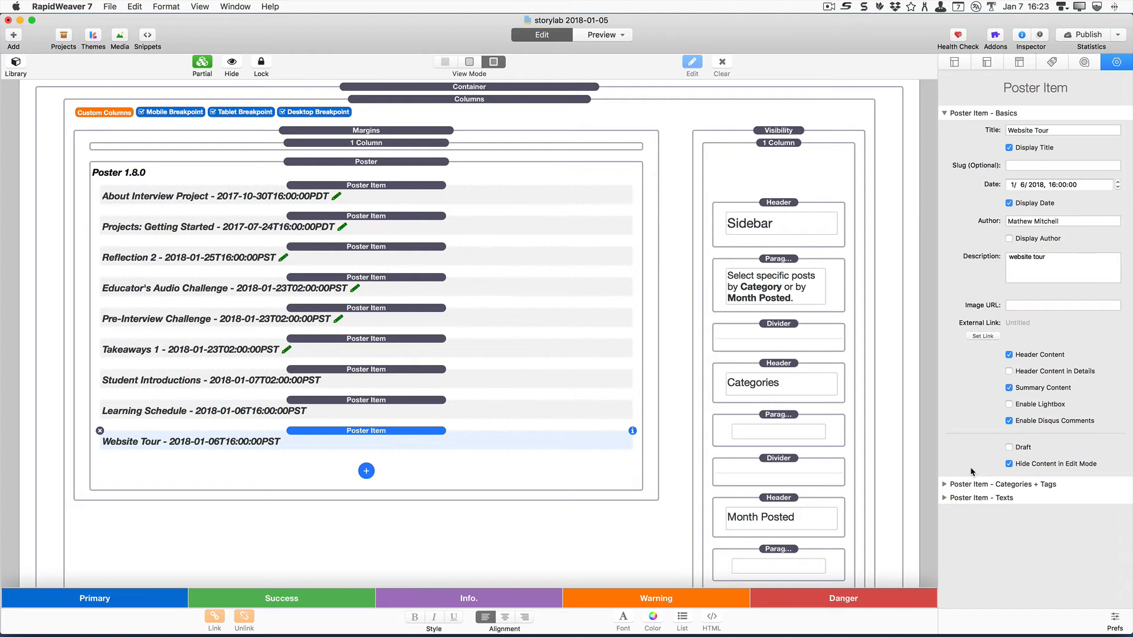
{"action": "left_click", "coordinate": [1009, 463]}
{"action": "scroll", "coordinate": [579, 441], "scroll_direction": "down", "scroll_amount": 5}
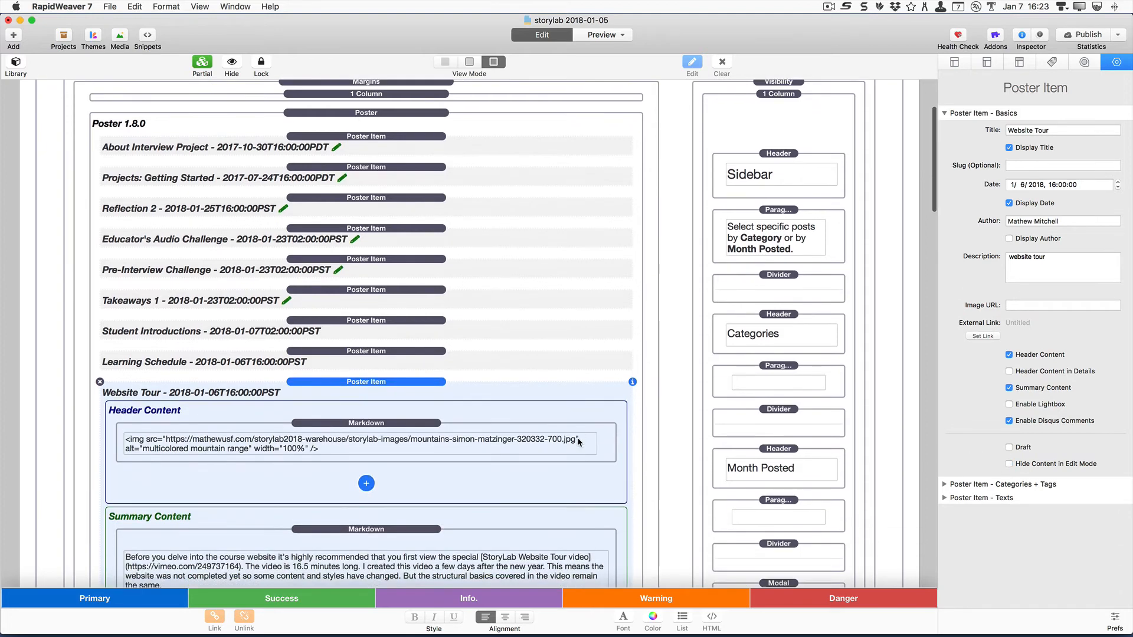
{"action": "scroll", "coordinate": [579, 441], "scroll_direction": "down", "scroll_amount": 4}
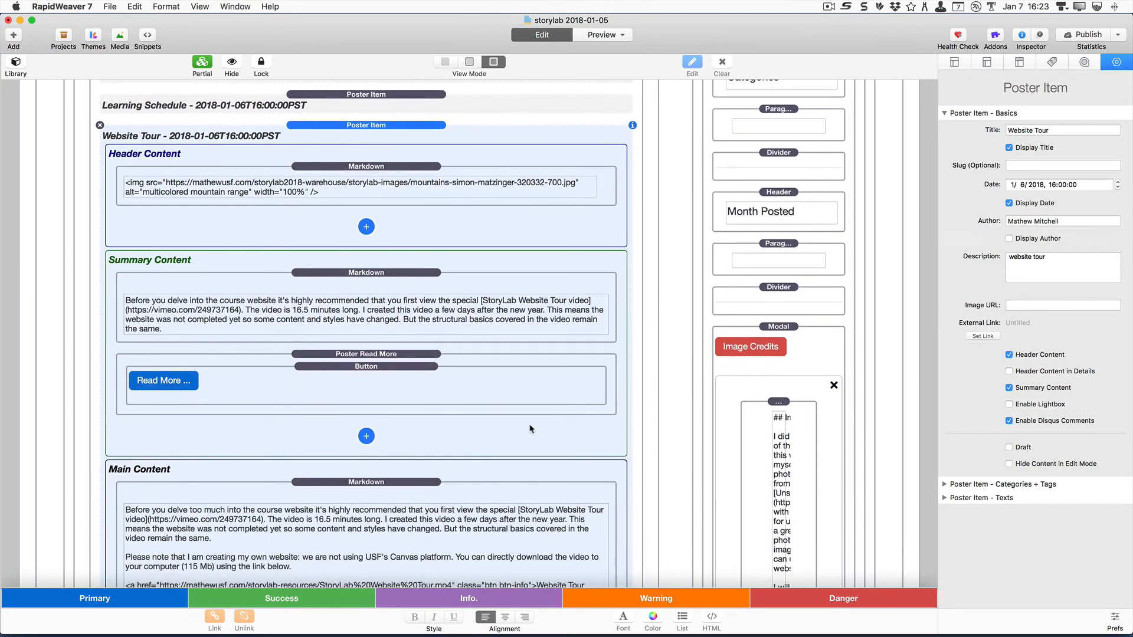
{"action": "scroll", "coordinate": [162, 330], "scroll_direction": "down", "scroll_amount": 4}
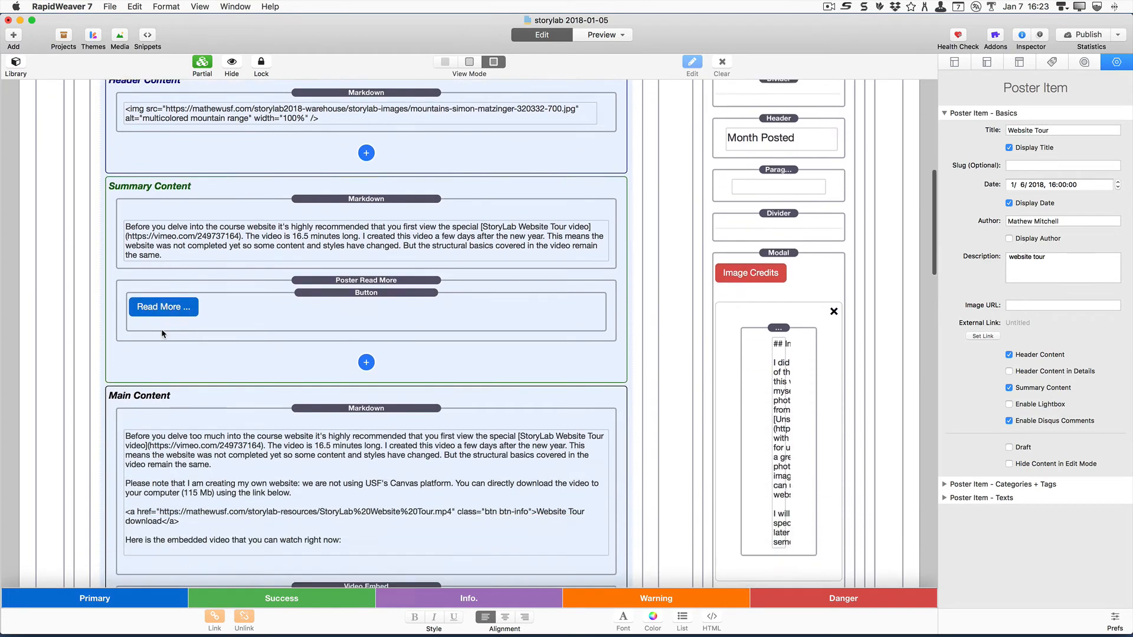
{"action": "scroll", "coordinate": [163, 330], "scroll_direction": "up", "scroll_amount": 4}
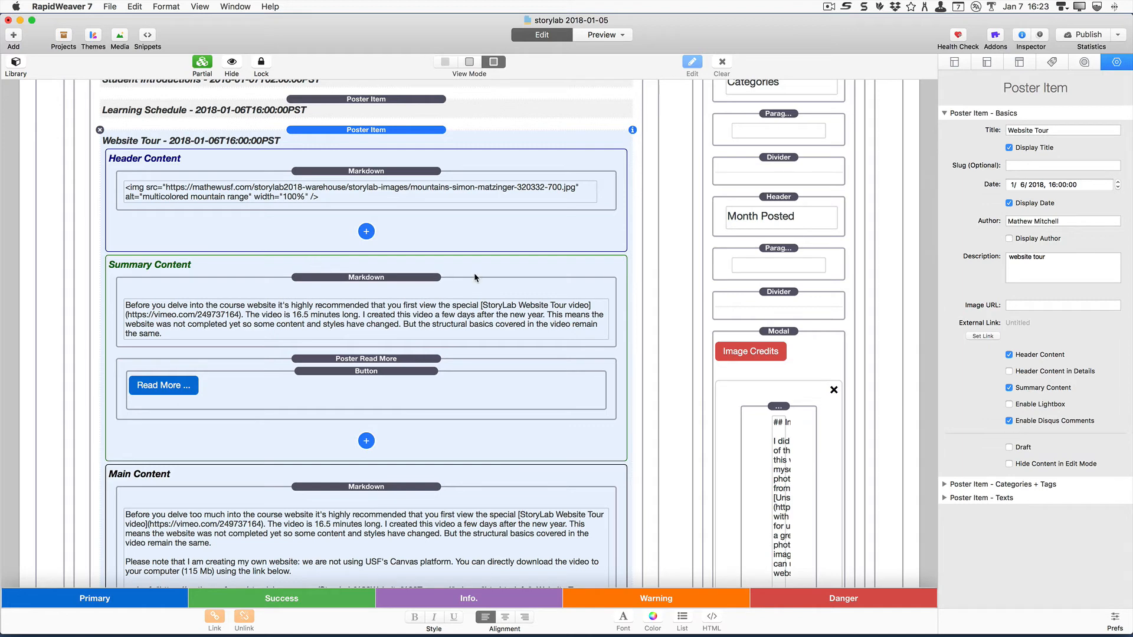
{"action": "scroll", "coordinate": [475, 277], "scroll_direction": "down", "scroll_amount": 3}
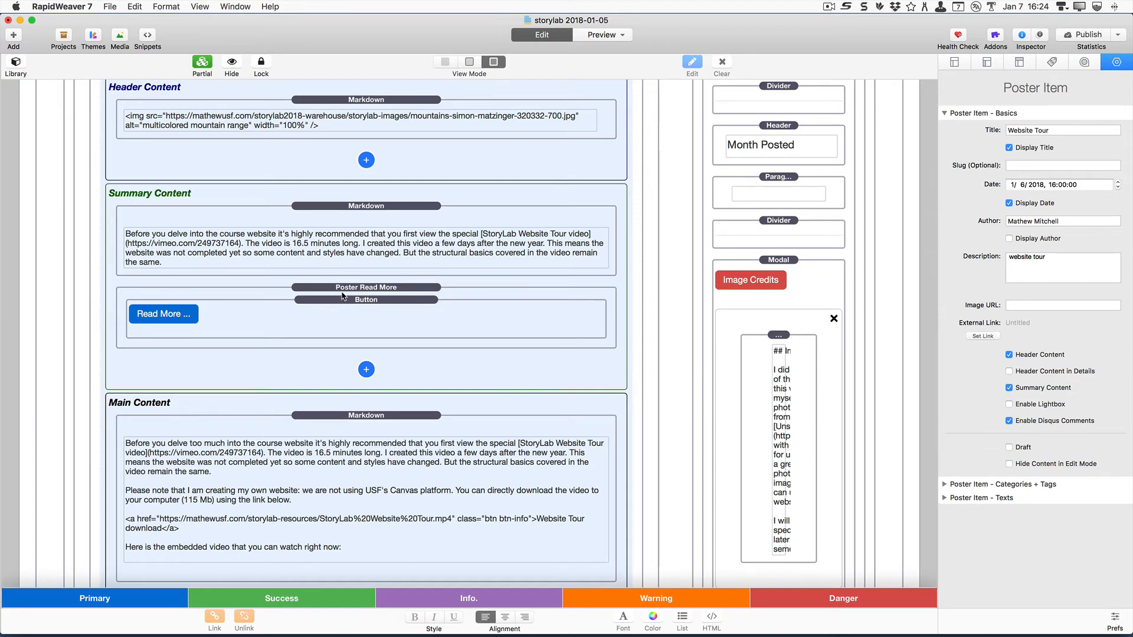
{"action": "scroll", "coordinate": [335, 300], "scroll_direction": "down", "scroll_amount": 1}
{"action": "scroll", "coordinate": [335, 302], "scroll_direction": "down", "scroll_amount": 8}
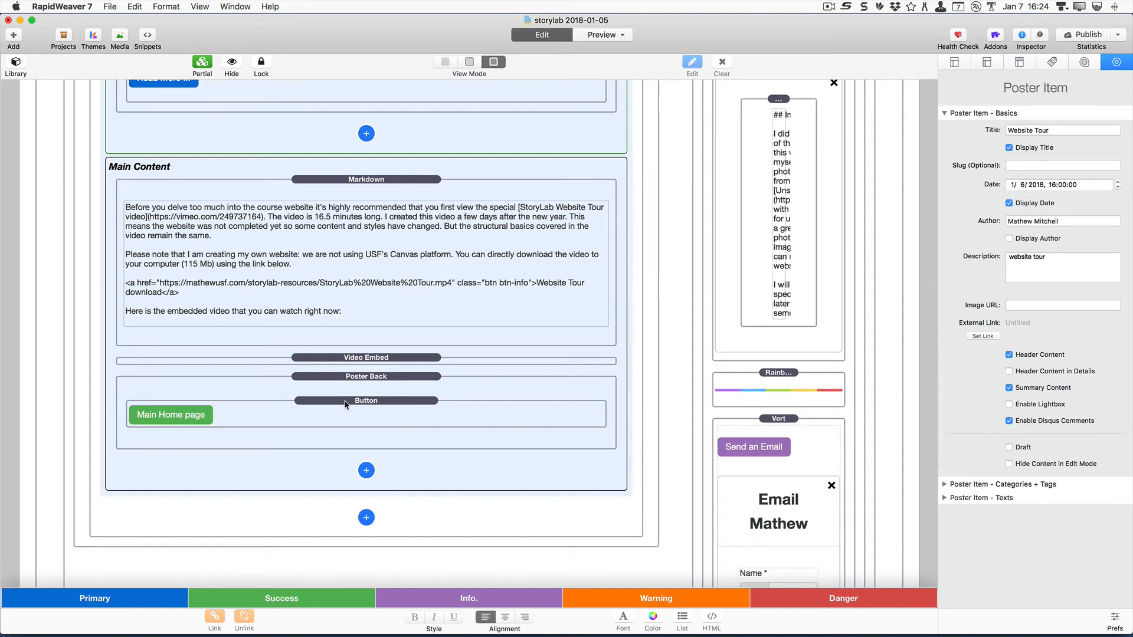
- Open the sidebar paragraph below the Categories header and highlight its poster-archive-categories span code
{"action": "scroll", "coordinate": [345, 404], "scroll_direction": "up", "scroll_amount": 5}
{"action": "scroll", "coordinate": [346, 404], "scroll_direction": "up", "scroll_amount": 5}
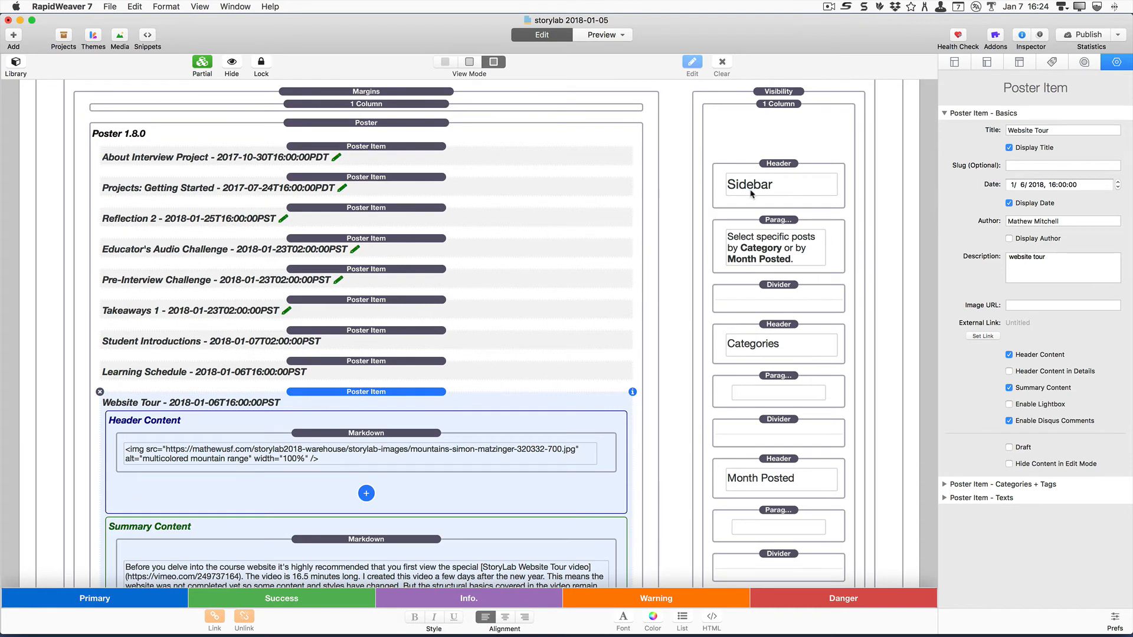
{"action": "scroll", "coordinate": [784, 366], "scroll_direction": "down", "scroll_amount": 1}
{"action": "scroll", "coordinate": [783, 365], "scroll_direction": "down", "scroll_amount": 2}
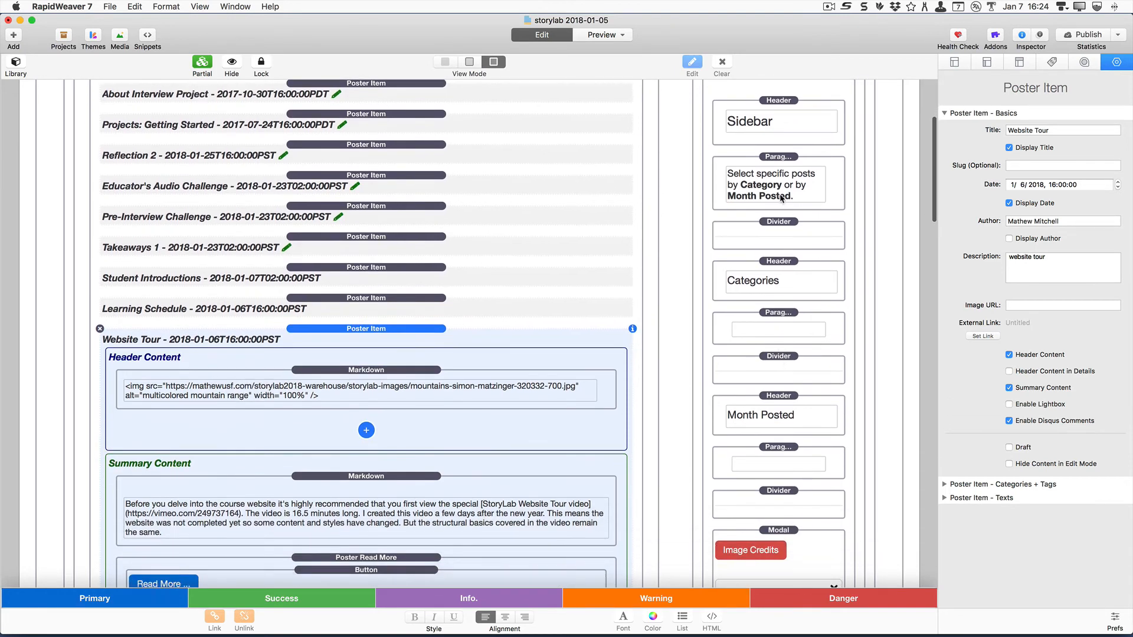
{"action": "double_click", "coordinate": [761, 337]}
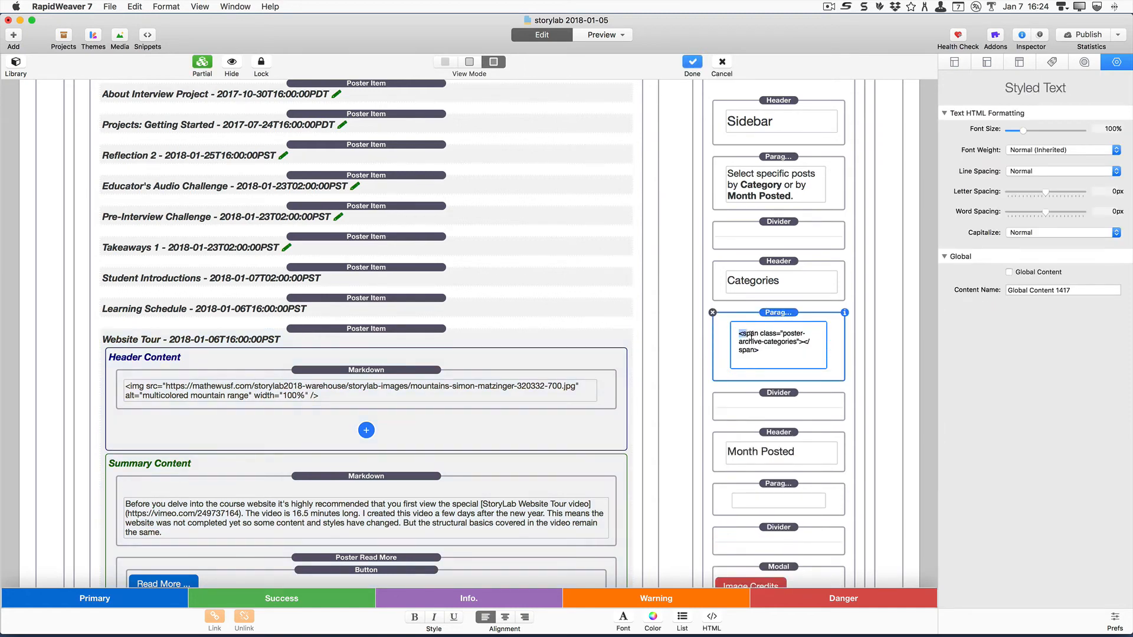
{"action": "left_click_drag", "start_coordinate": [738, 333], "coordinate": [780, 351]}
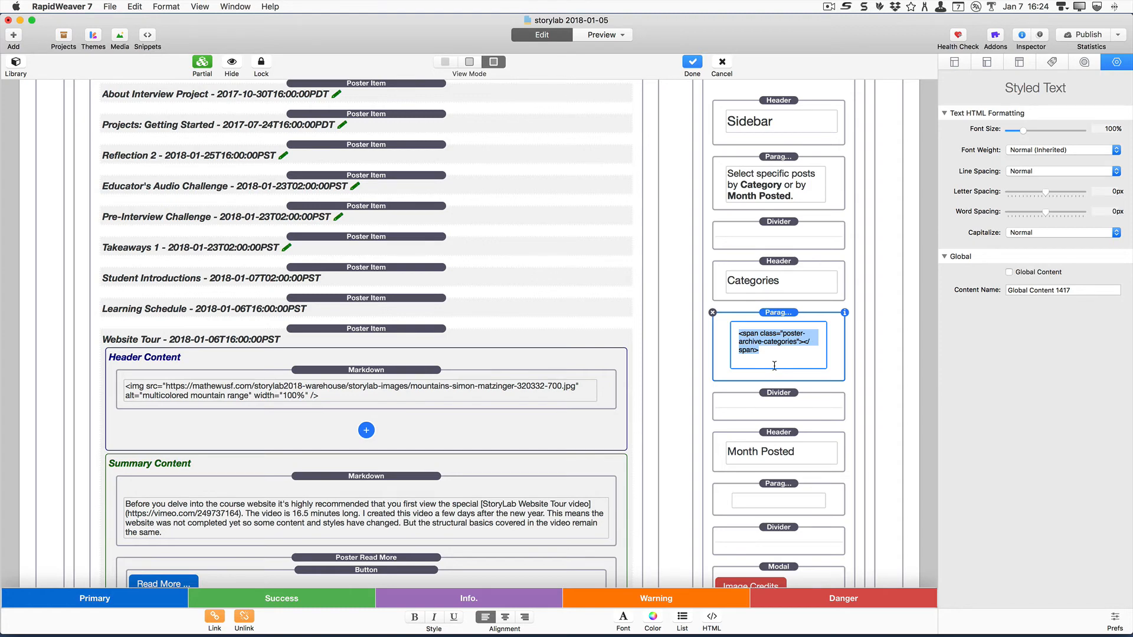
{"action": "scroll", "coordinate": [770, 369], "scroll_direction": "down", "scroll_amount": 5}
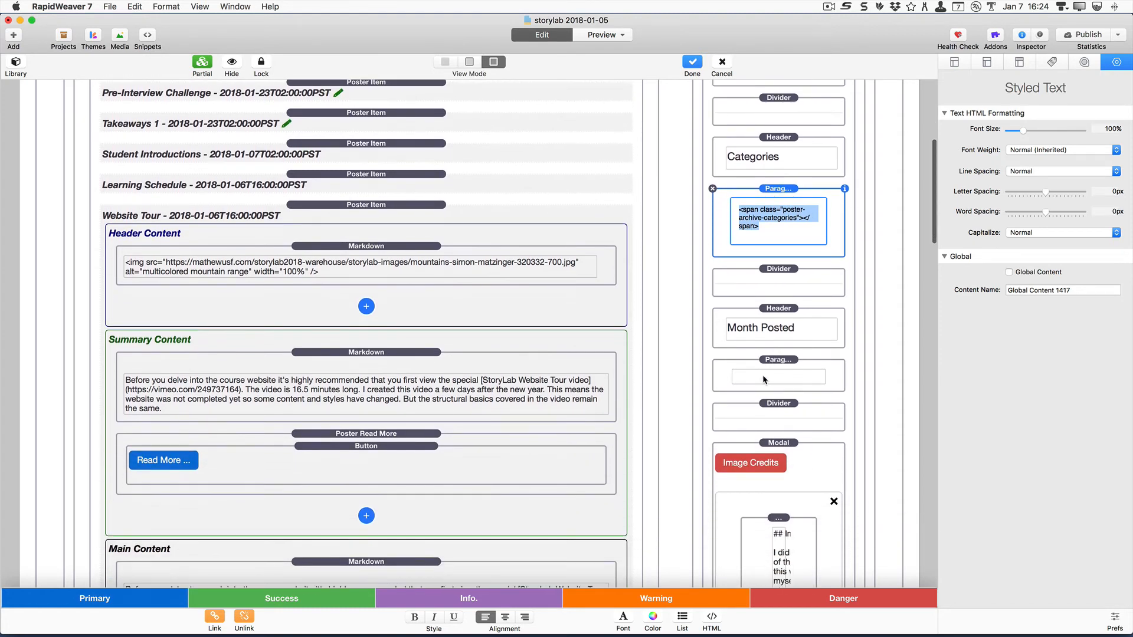
- Open the sidebar paragraph below the Month Posted header to inspect its span code, and leave text editing without changes
{"action": "left_click", "coordinate": [763, 374]}
{"action": "left_click", "coordinate": [762, 375]}
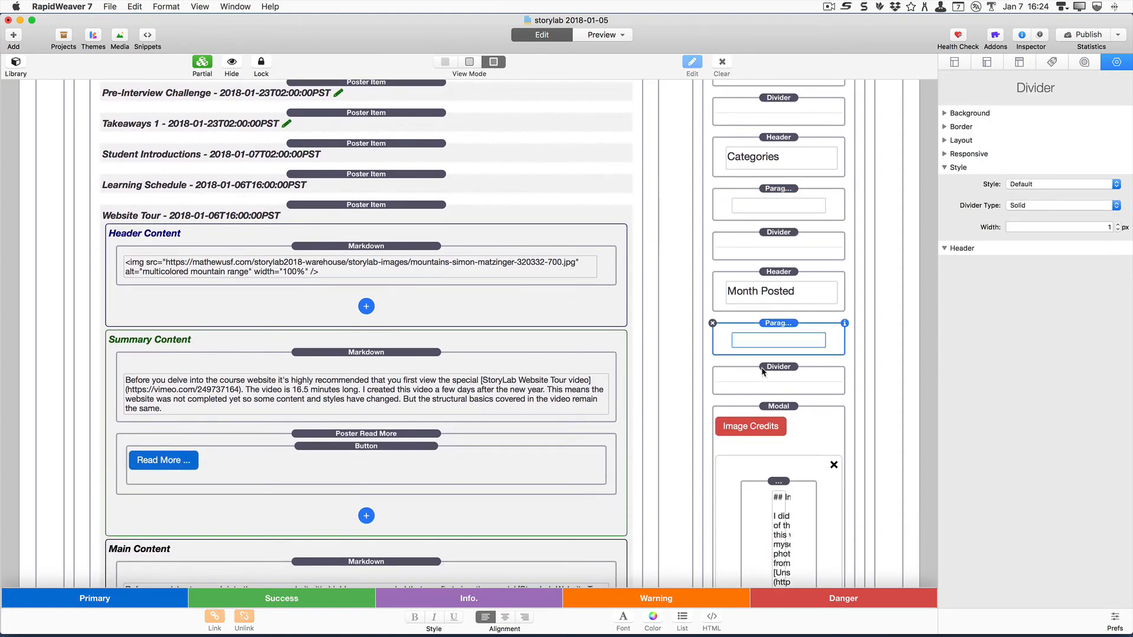
{"action": "left_click", "coordinate": [756, 337]}
{"action": "left_click", "coordinate": [757, 337]}
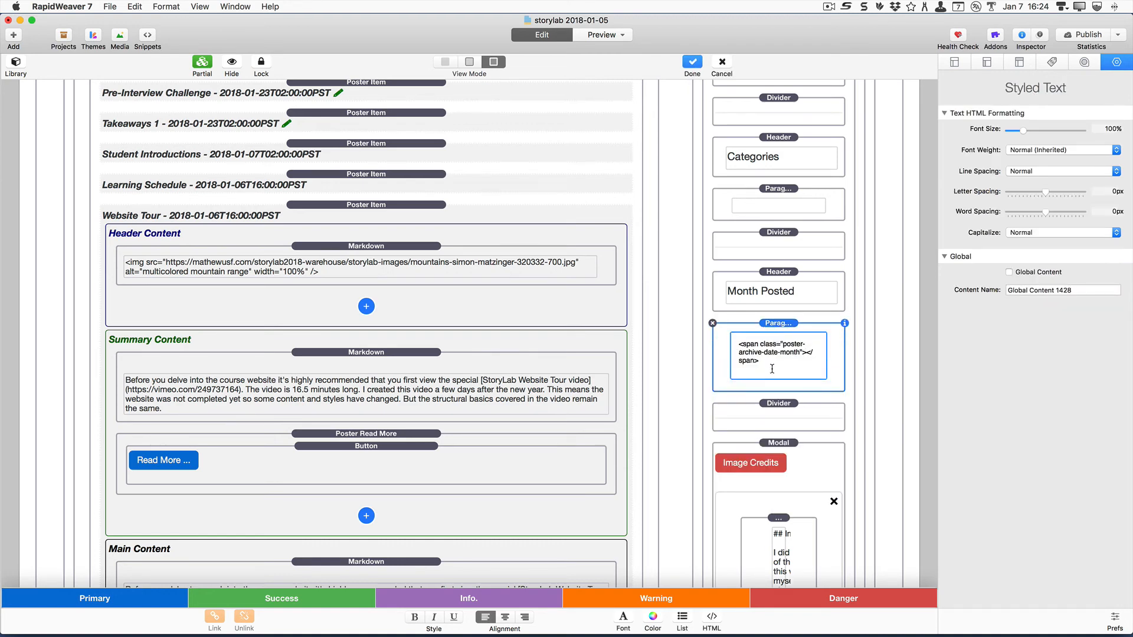
{"action": "left_click", "coordinate": [676, 365]}
- Examine the remaining sidebar stacks, including the Image Credits modal and the Send an Email form
{"action": "scroll", "coordinate": [740, 356], "scroll_direction": "up", "scroll_amount": 5}
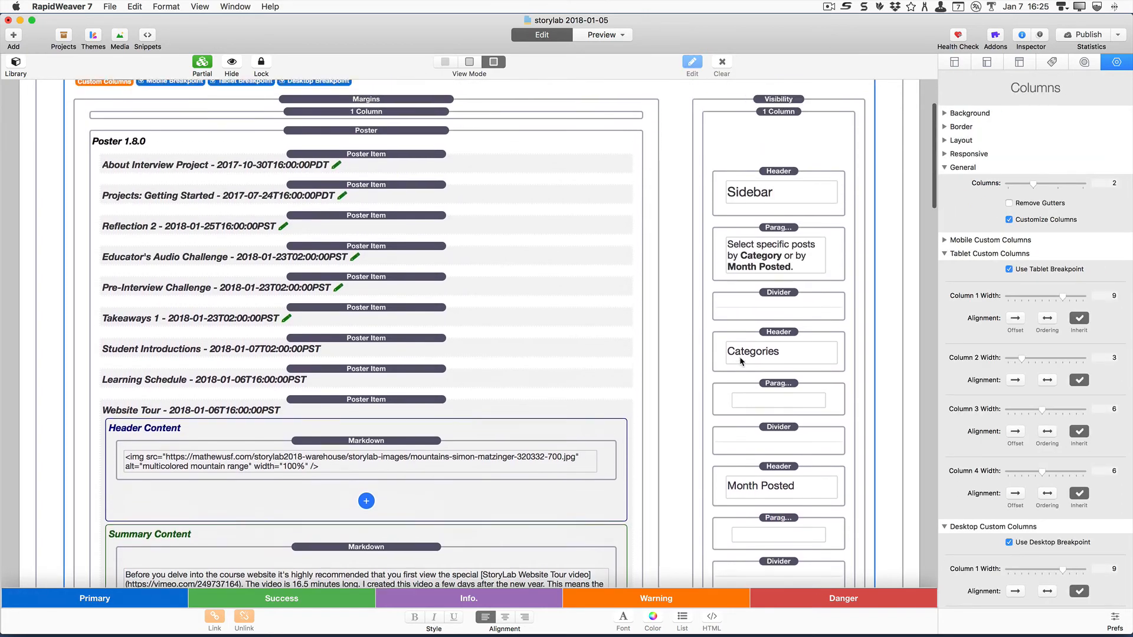
{"action": "scroll", "coordinate": [741, 361], "scroll_direction": "up", "scroll_amount": 1}
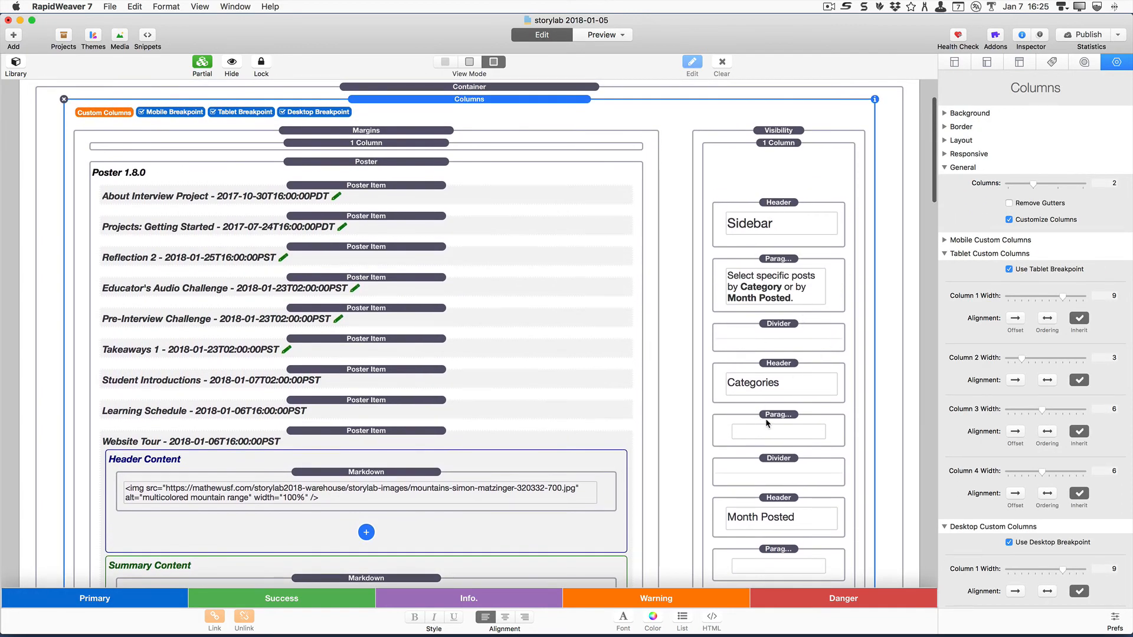
{"action": "scroll", "coordinate": [766, 421], "scroll_direction": "down", "scroll_amount": 5}
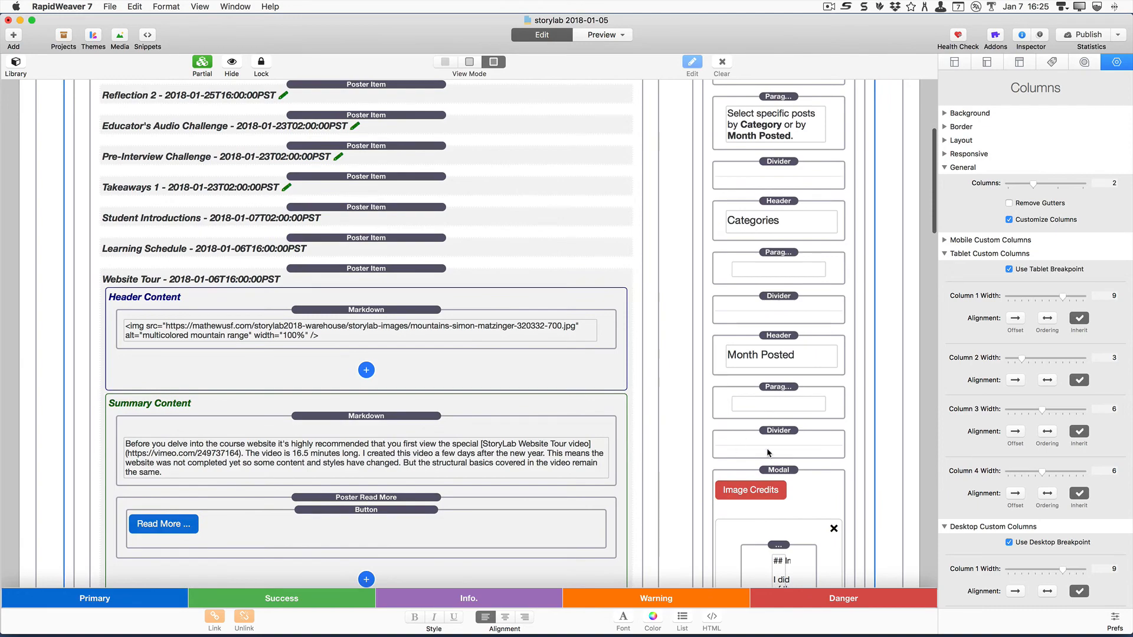
{"action": "scroll", "coordinate": [767, 448], "scroll_direction": "down", "scroll_amount": 15}
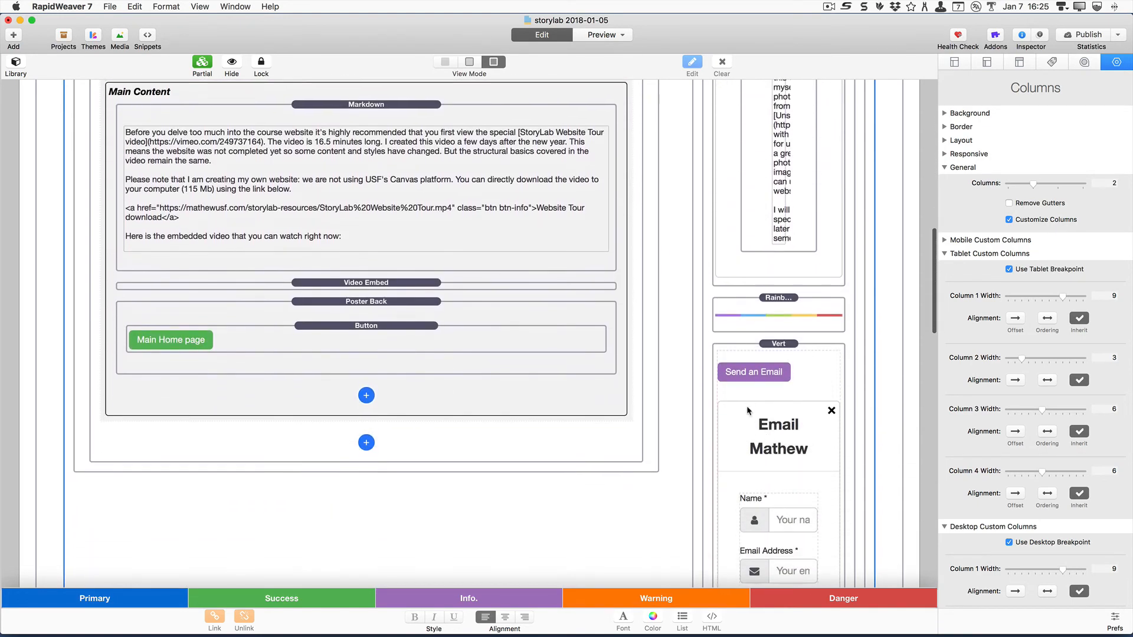
{"action": "scroll", "coordinate": [748, 407], "scroll_direction": "down", "scroll_amount": 9}
{"action": "scroll", "coordinate": [749, 394], "scroll_direction": "up", "scroll_amount": 8}
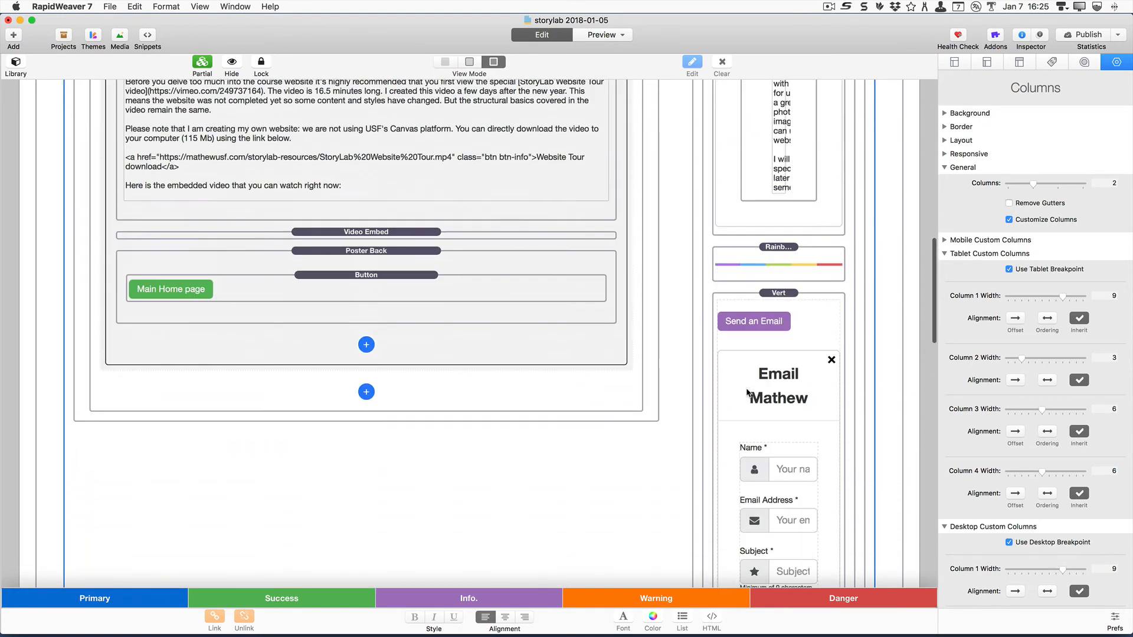
{"action": "scroll", "coordinate": [747, 390], "scroll_direction": "up", "scroll_amount": 20}
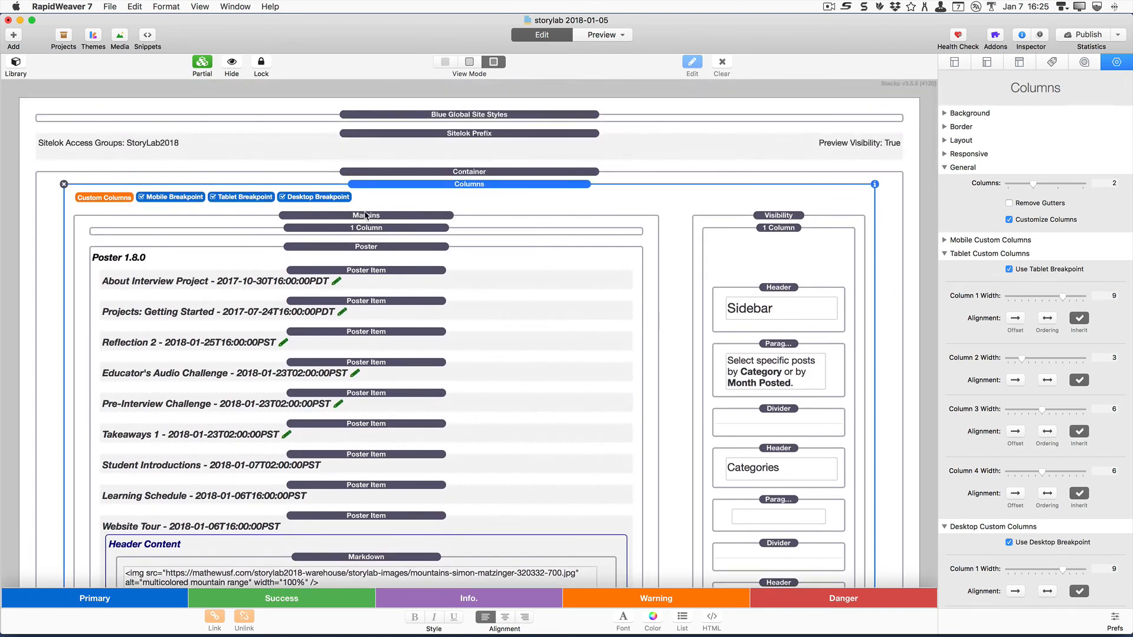
- Show the stacks library and review the Poster Light, Poster Image + Thumb, Poster, Poster Back, Poster Item, Poster RSS and Poster Read More stacks
{"action": "key", "text": "super+l"}
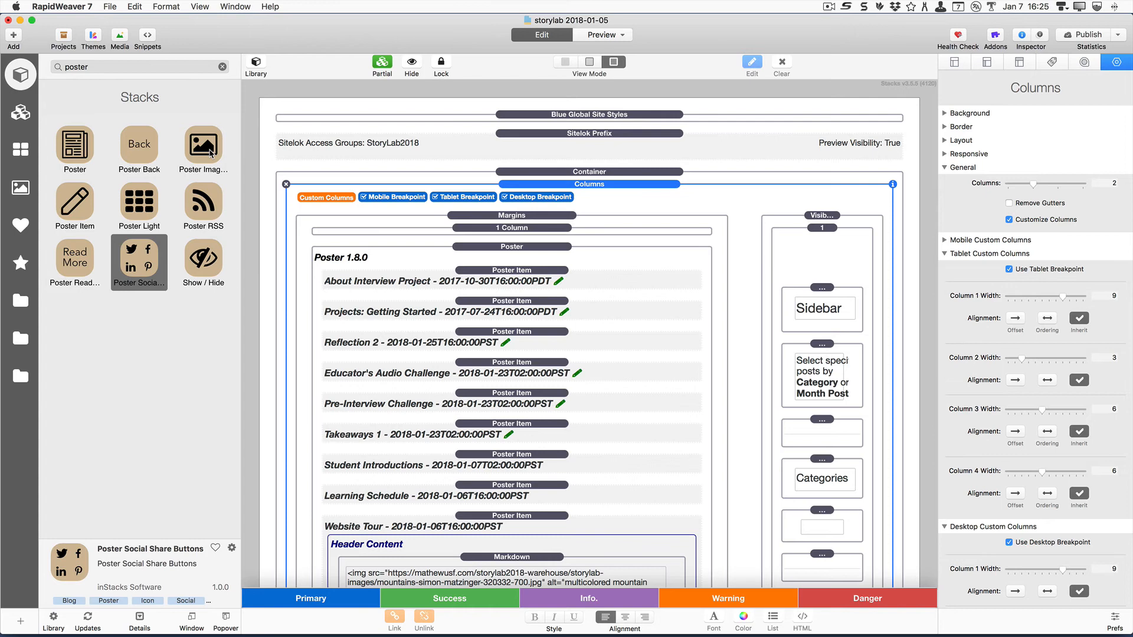
{"action": "left_click", "coordinate": [139, 201]}
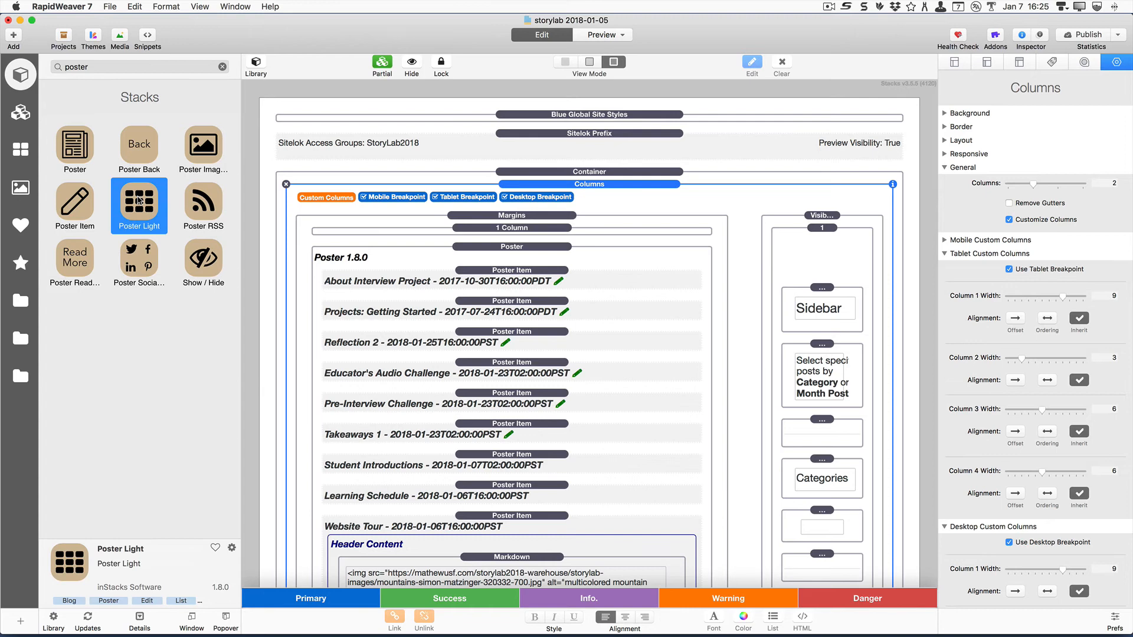
{"action": "left_click", "coordinate": [201, 152]}
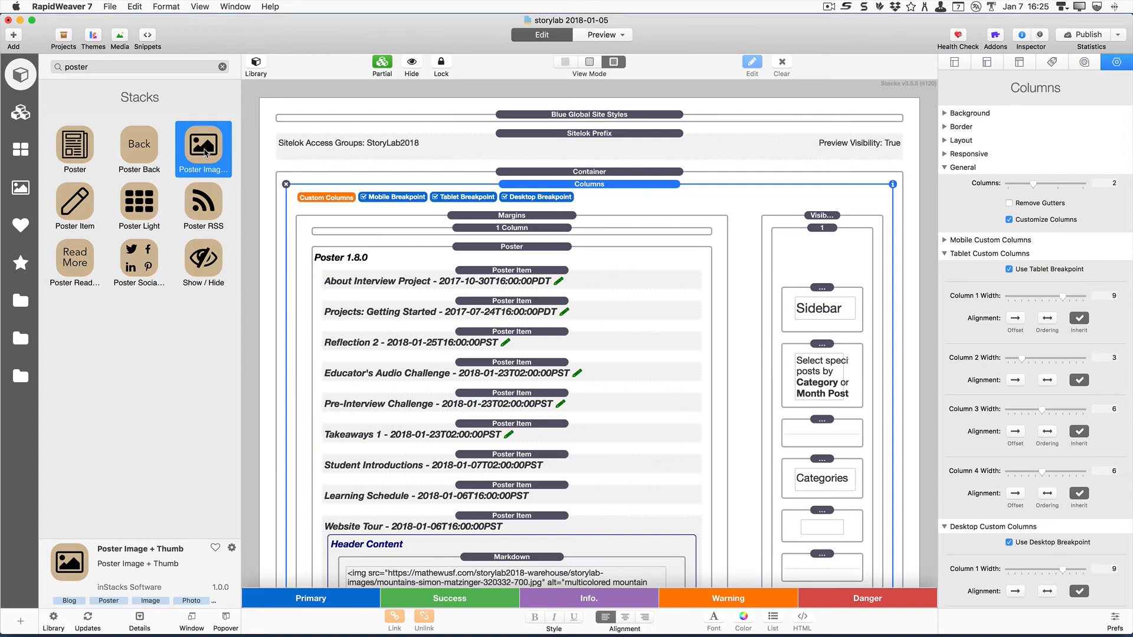
{"action": "left_click", "coordinate": [79, 142]}
{"action": "left_click", "coordinate": [142, 144]}
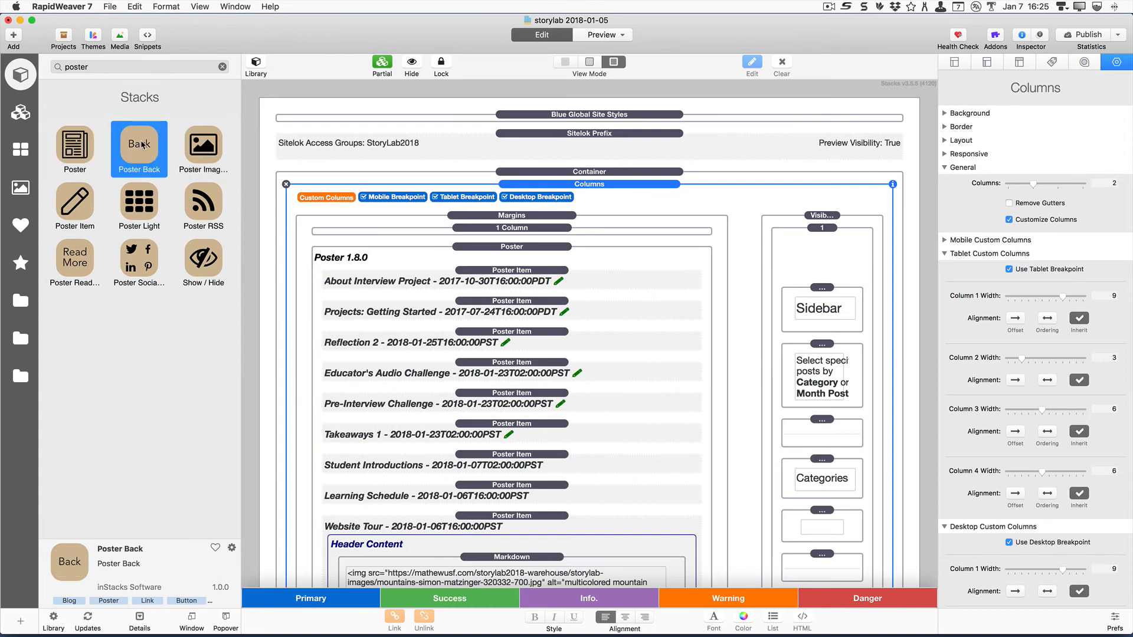
{"action": "left_click", "coordinate": [68, 202]}
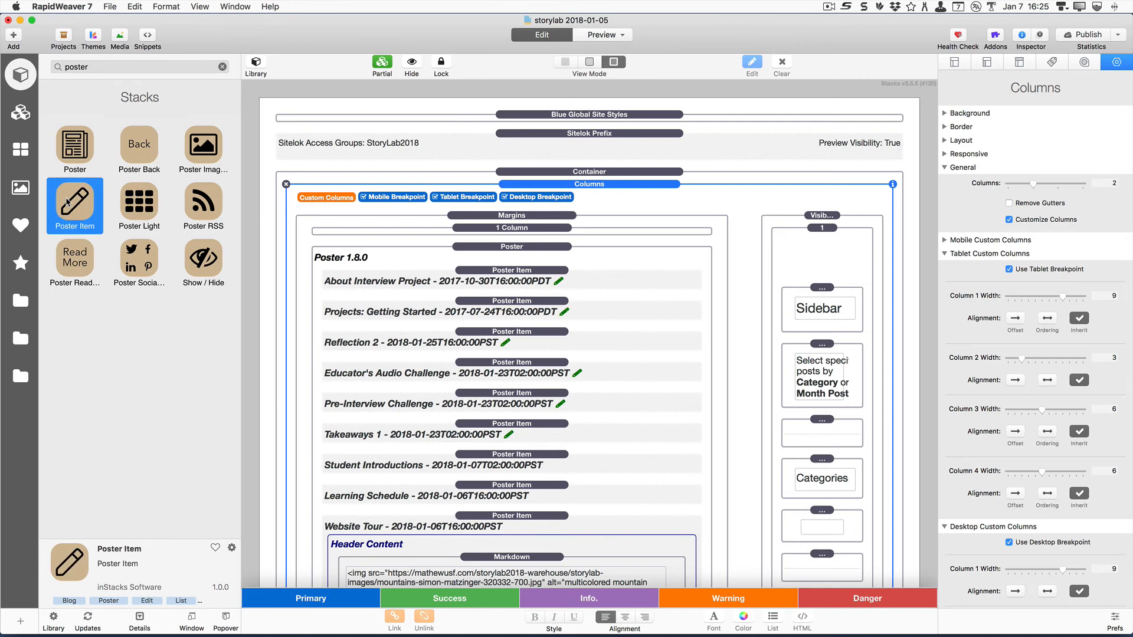
{"action": "left_click", "coordinate": [207, 203]}
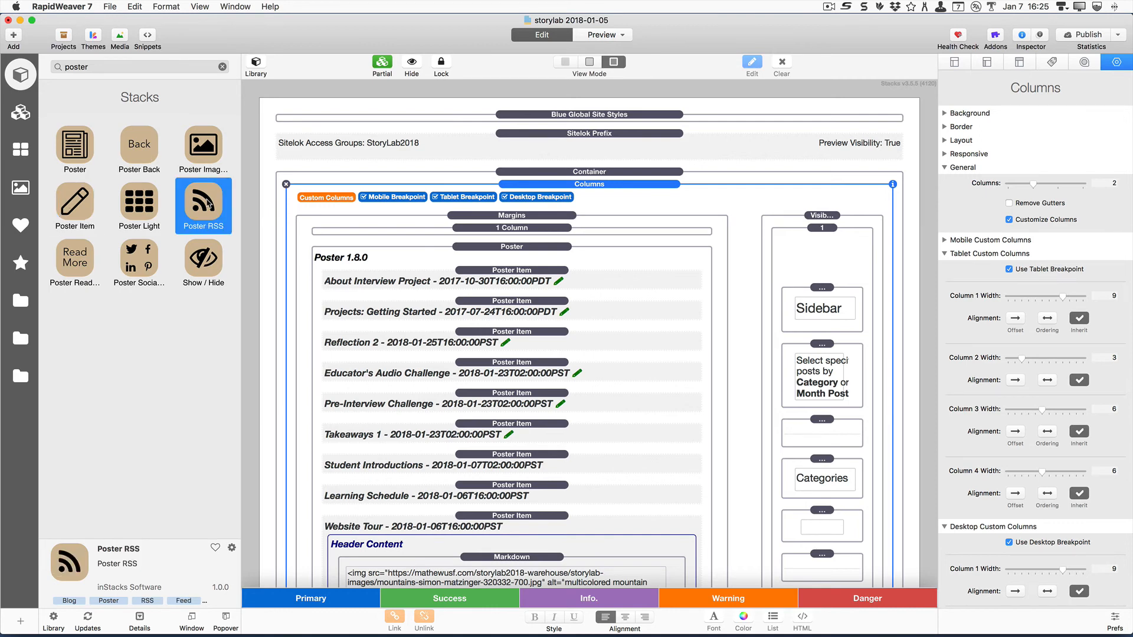
{"action": "left_click", "coordinate": [82, 270]}
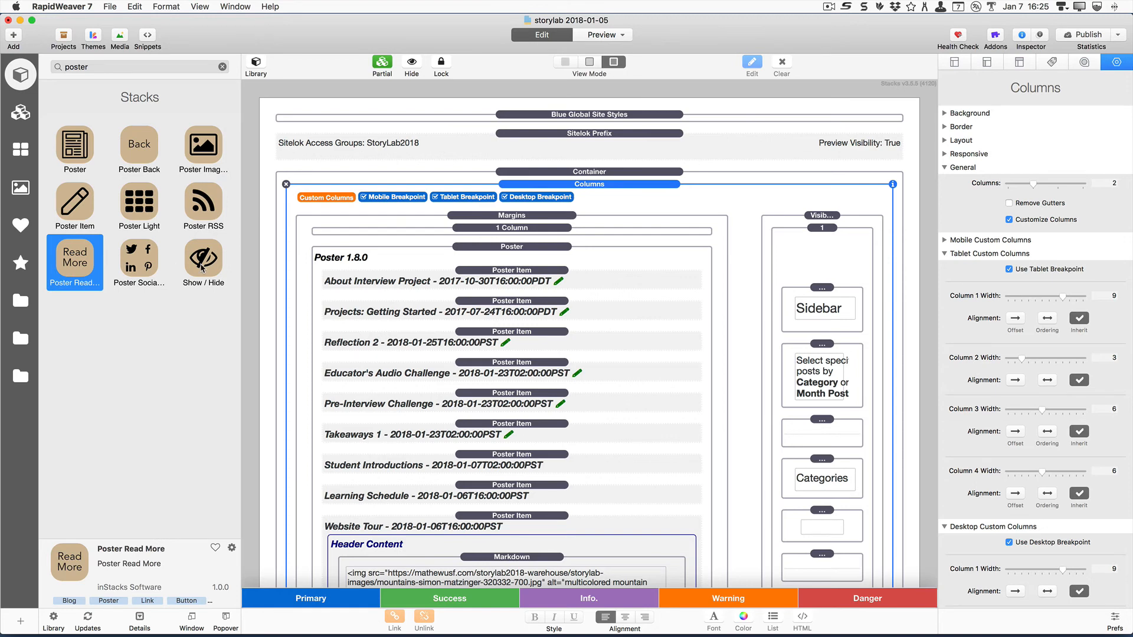
- Review the Poster Social Share Buttons and Show / Hide stacks in the library
{"action": "left_click", "coordinate": [135, 264]}
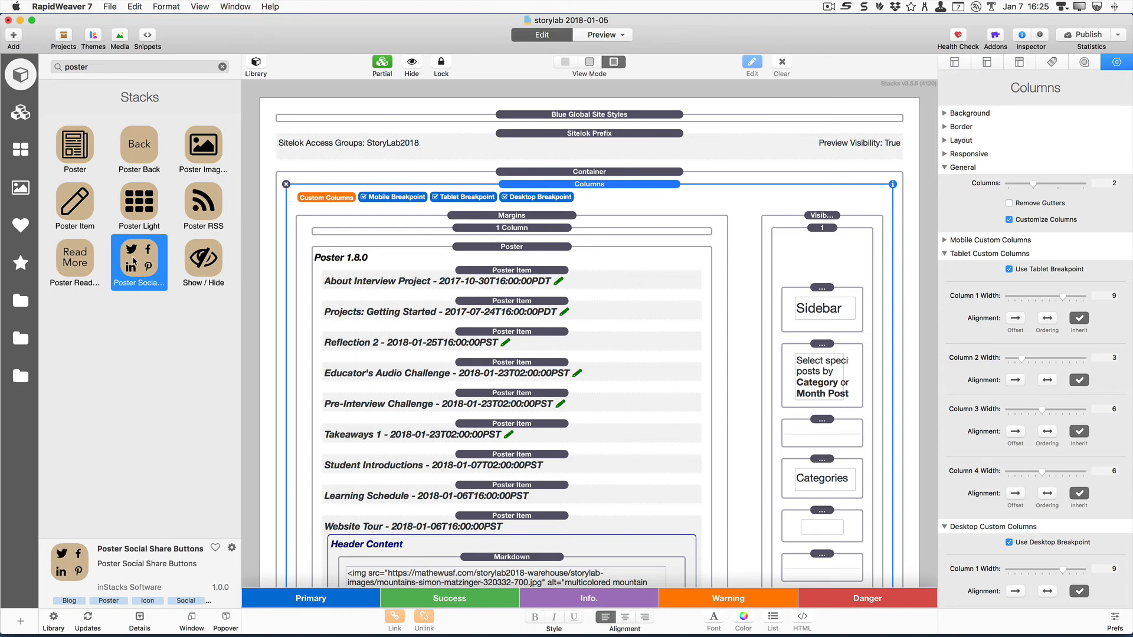
{"action": "left_click", "coordinate": [182, 265]}
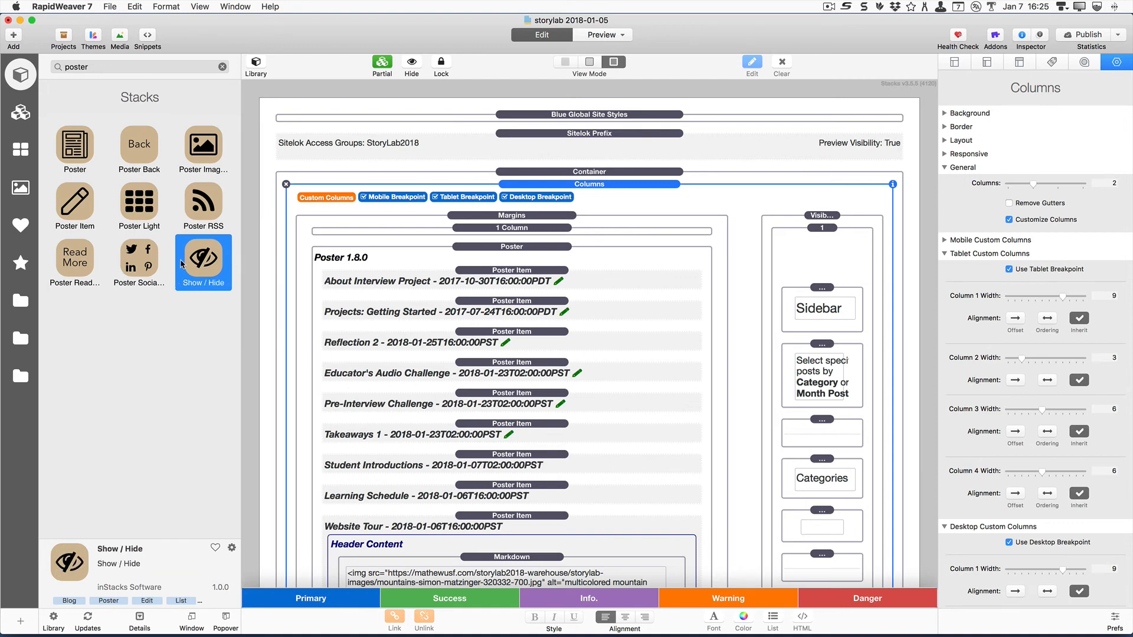
- Inspect the Poster Read More stack and its Read More button in the Website Tour post's summary content
{"action": "scroll", "coordinate": [417, 301], "scroll_direction": "down", "scroll_amount": 4}
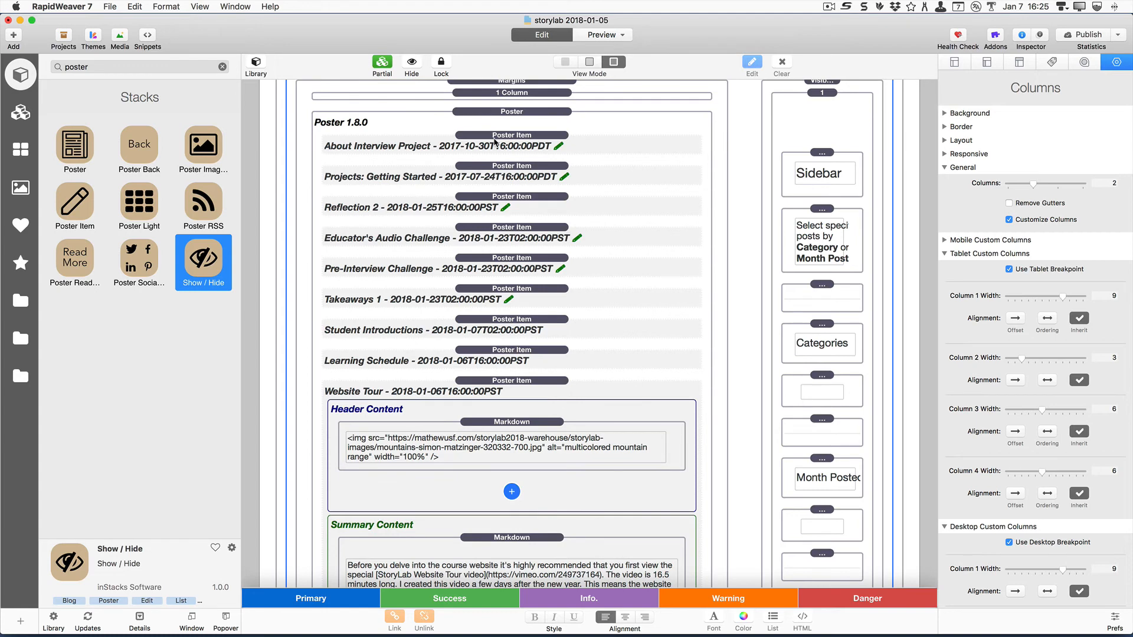
{"action": "scroll", "coordinate": [481, 216], "scroll_direction": "down", "scroll_amount": 8}
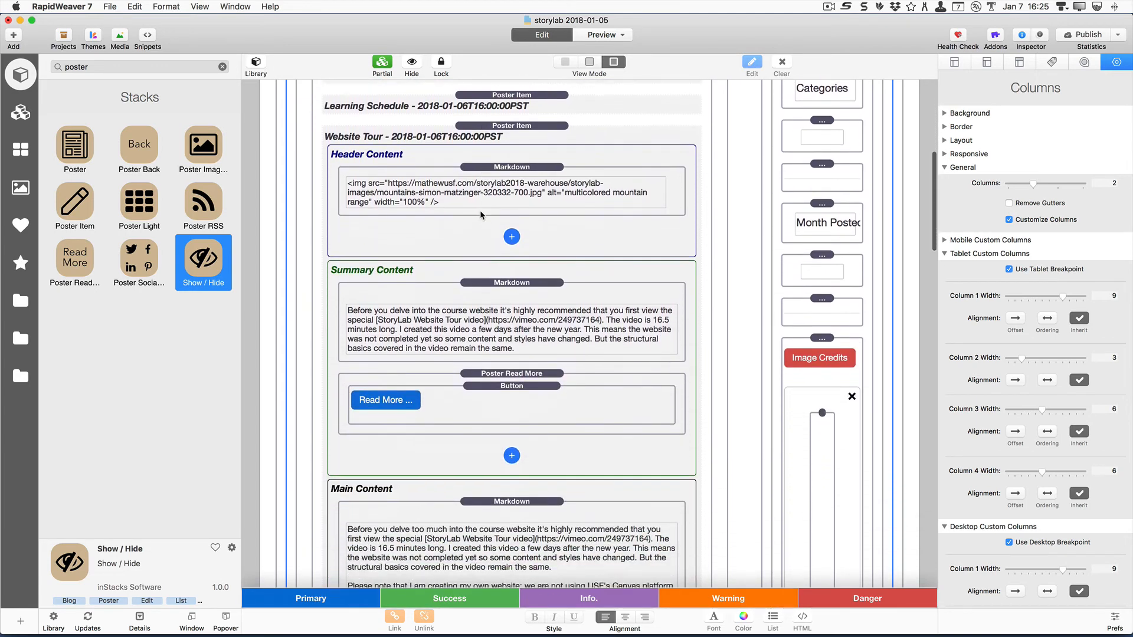
{"action": "left_click", "coordinate": [475, 370]}
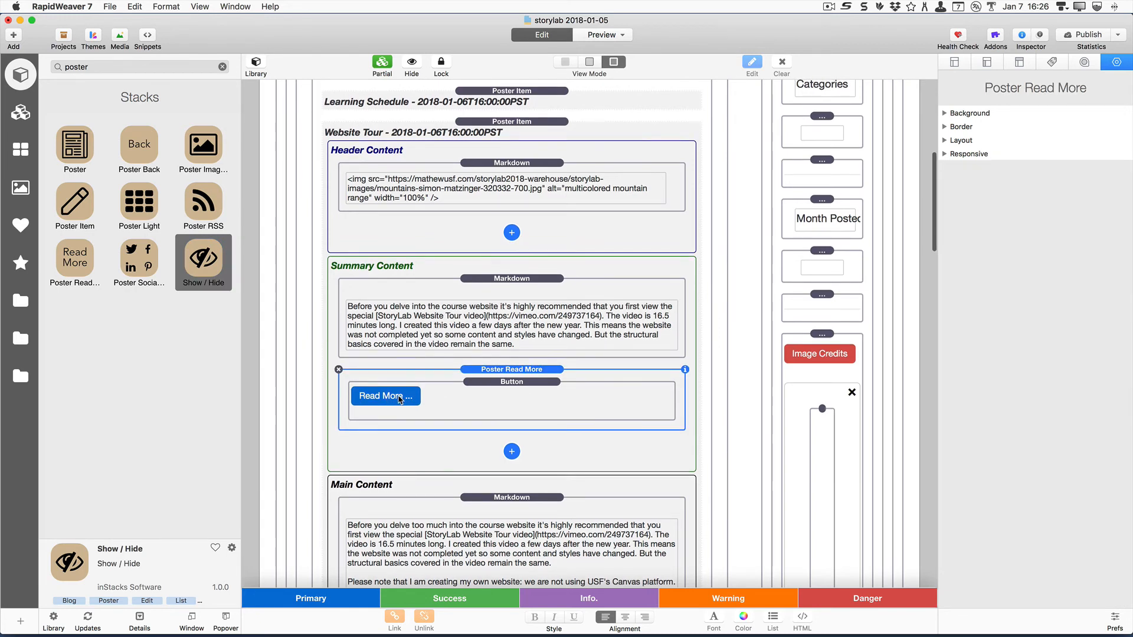
{"action": "left_click", "coordinate": [508, 386]}
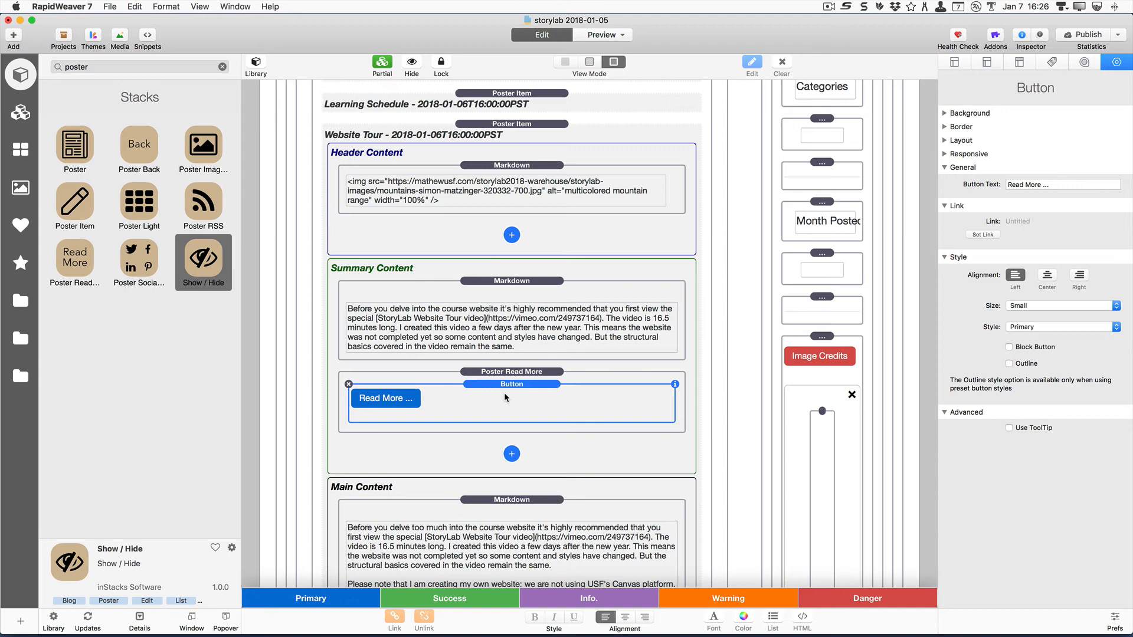
- Inspect the Poster Back stack and its Main Home page button in the Website Tour post's main content
{"action": "scroll", "coordinate": [503, 391], "scroll_direction": "down", "scroll_amount": 5}
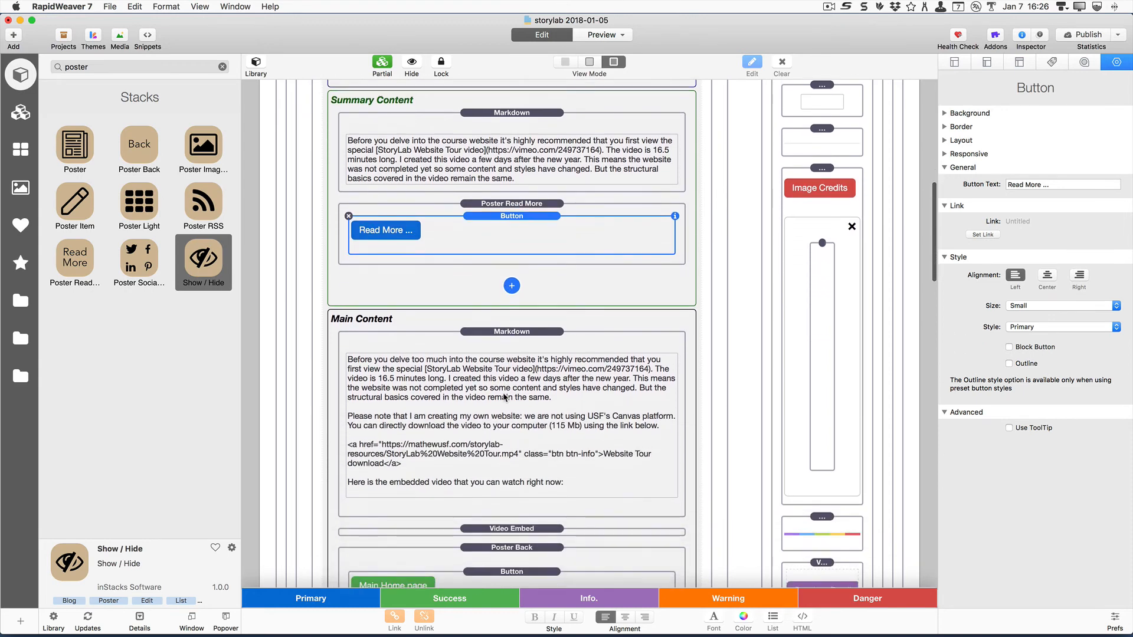
{"action": "scroll", "coordinate": [503, 396], "scroll_direction": "down", "scroll_amount": 8}
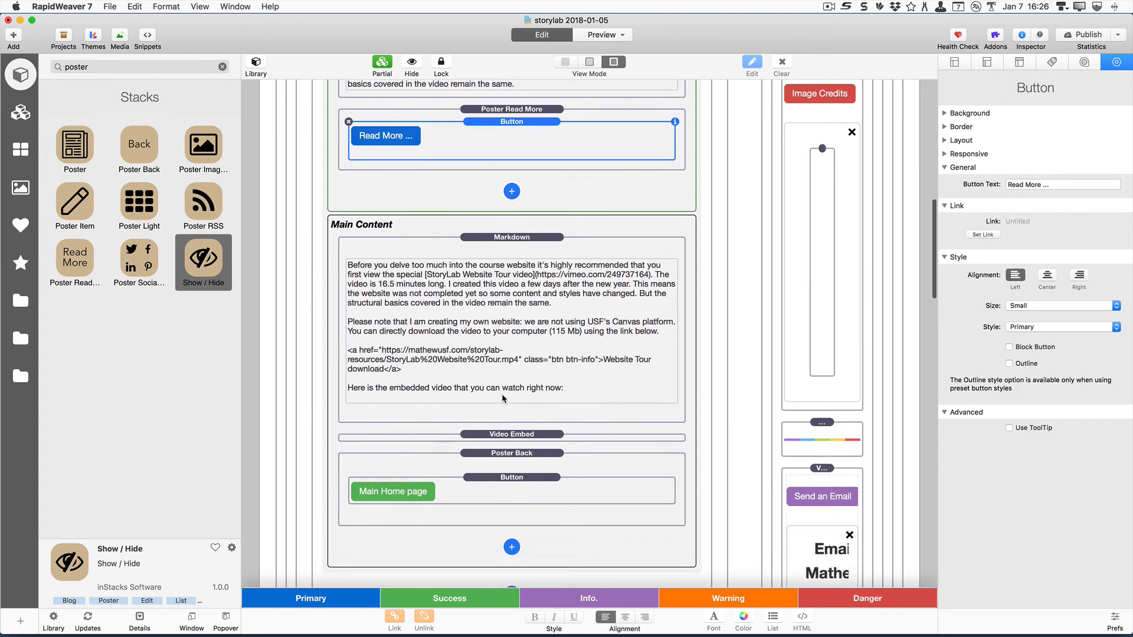
{"action": "scroll", "coordinate": [479, 400], "scroll_direction": "down", "scroll_amount": 1}
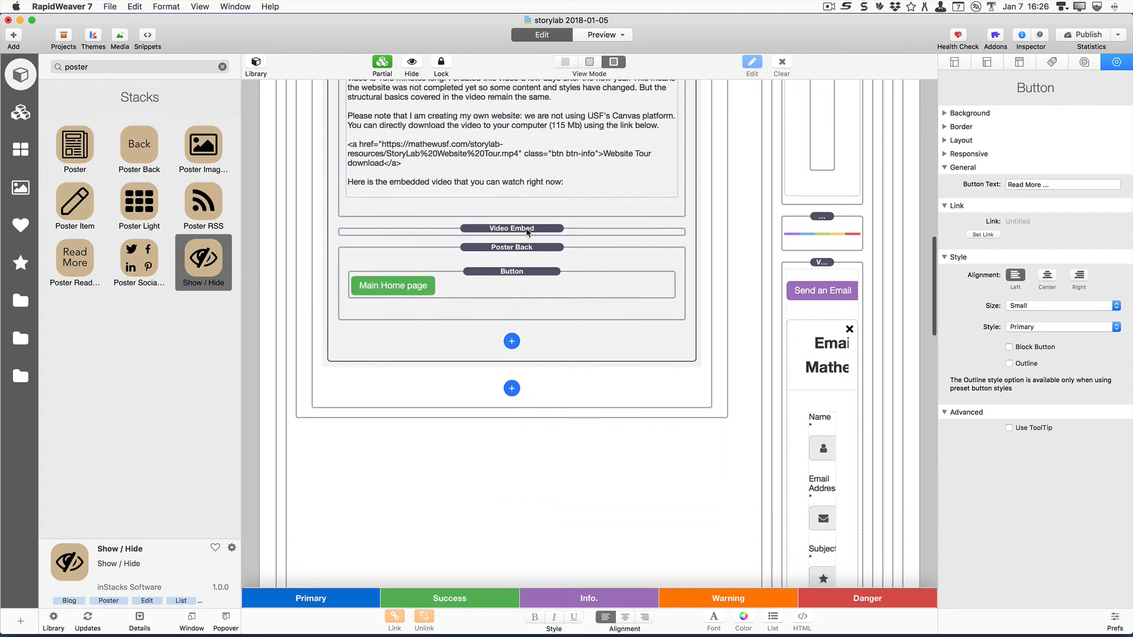
{"action": "left_click", "coordinate": [489, 247]}
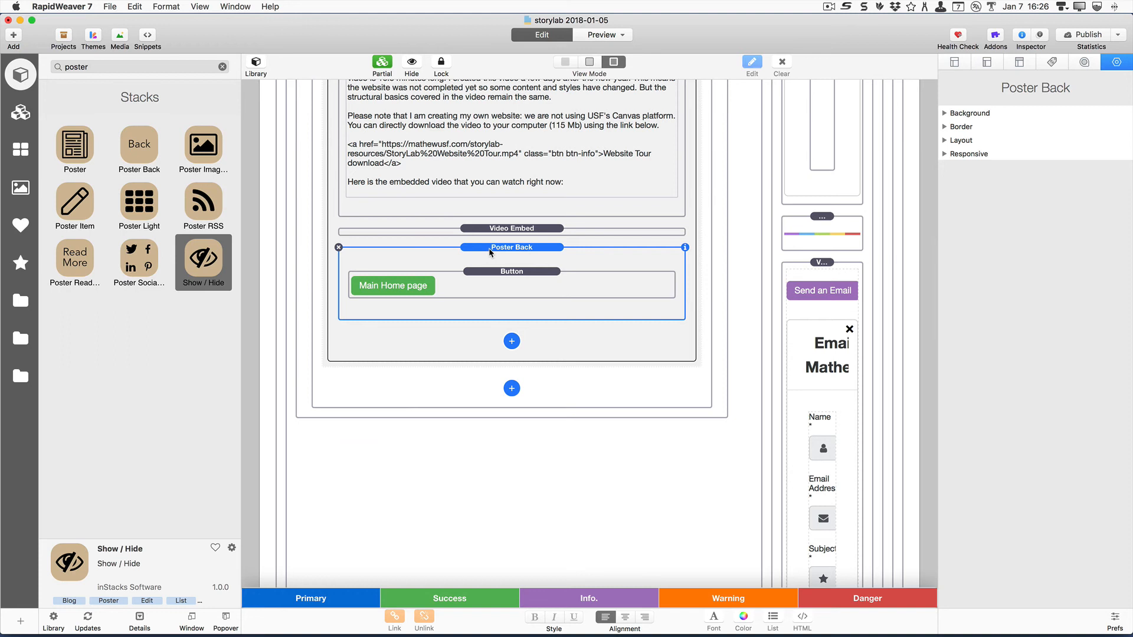
{"action": "left_click", "coordinate": [503, 274]}
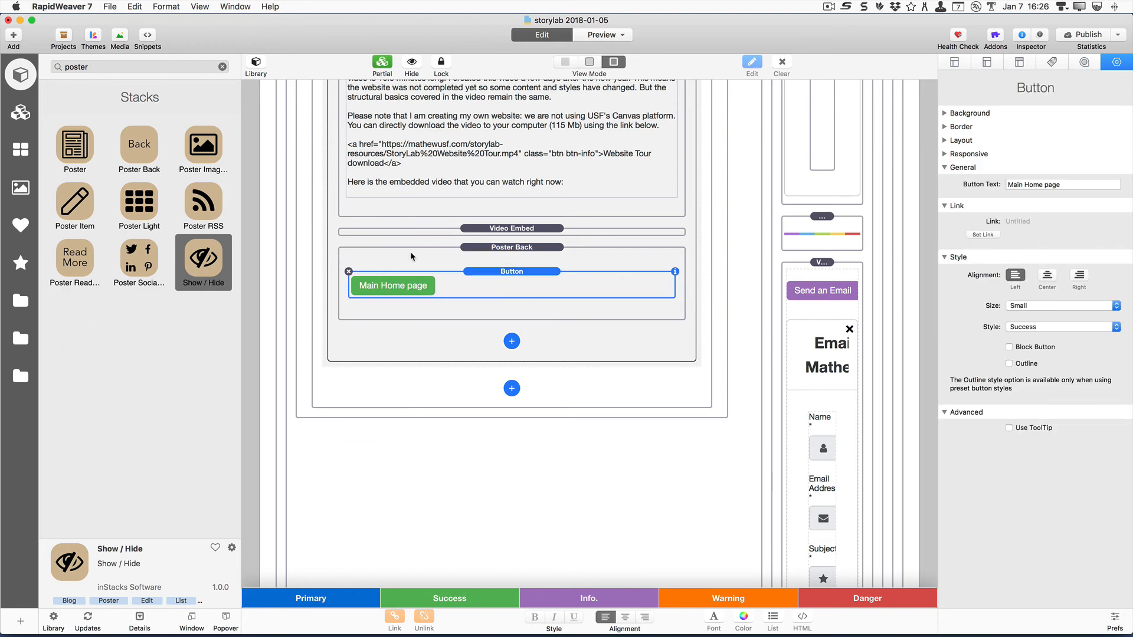
{"action": "left_click", "coordinate": [497, 249]}
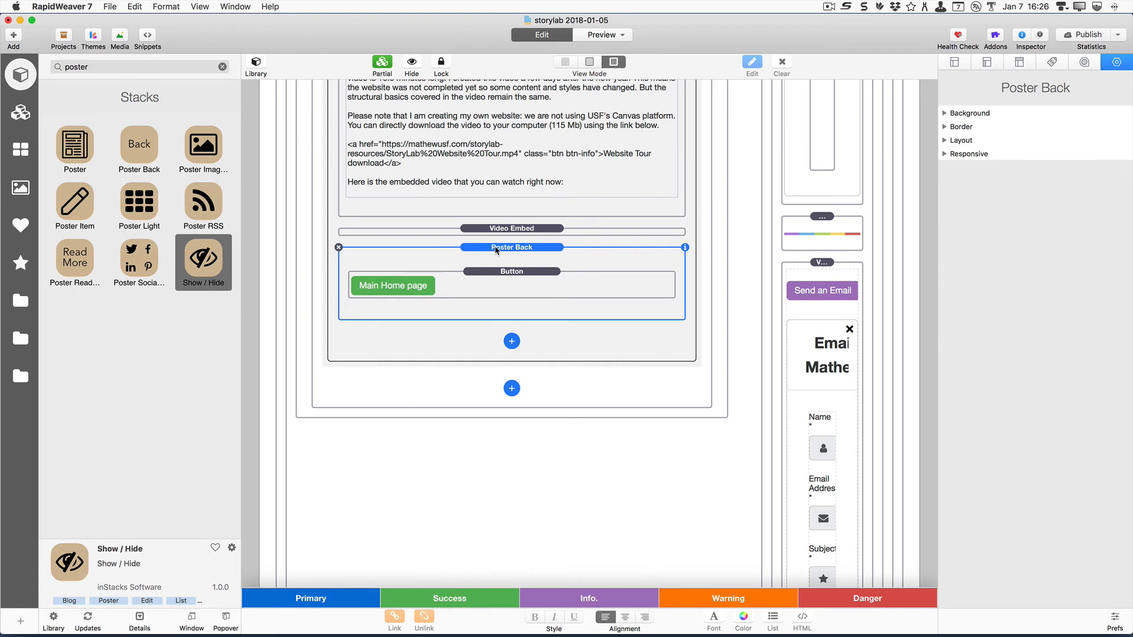
- Reveal the hidden contents of the 1 Column stack above the Poster stack
{"action": "scroll", "coordinate": [495, 249], "scroll_direction": "up", "scroll_amount": 15}
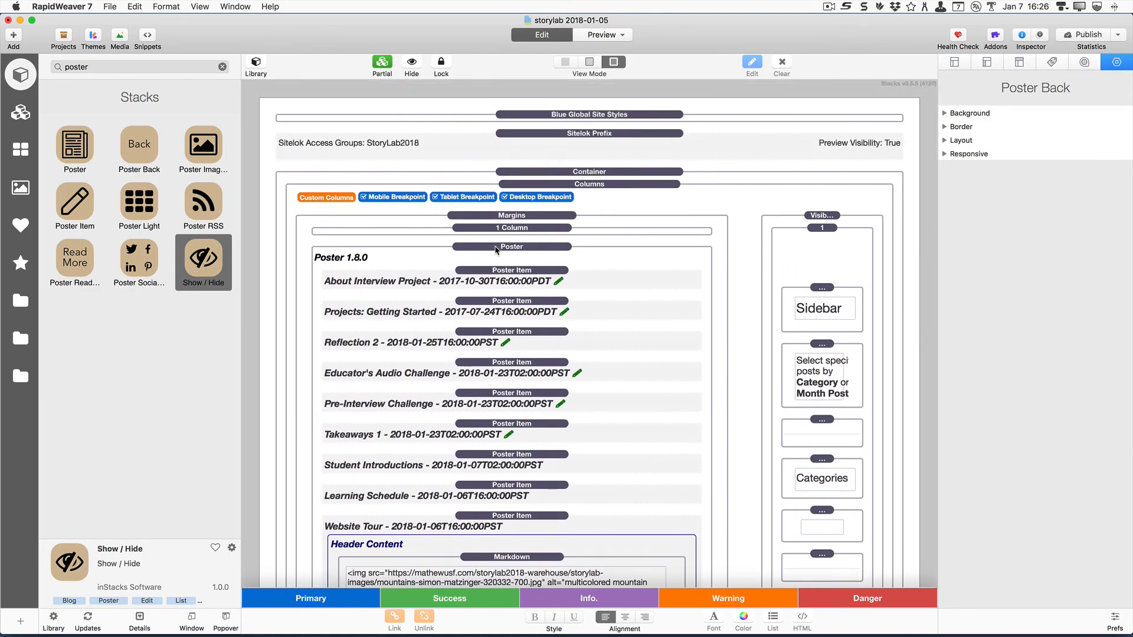
{"action": "left_click", "coordinate": [493, 233]}
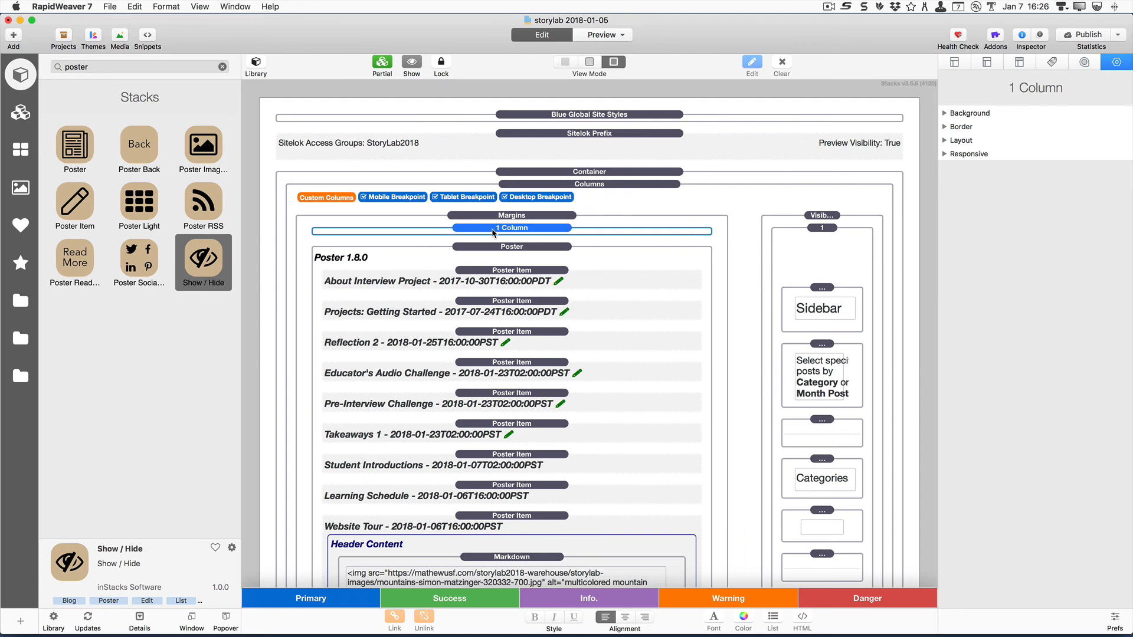
{"action": "left_click", "coordinate": [420, 65]}
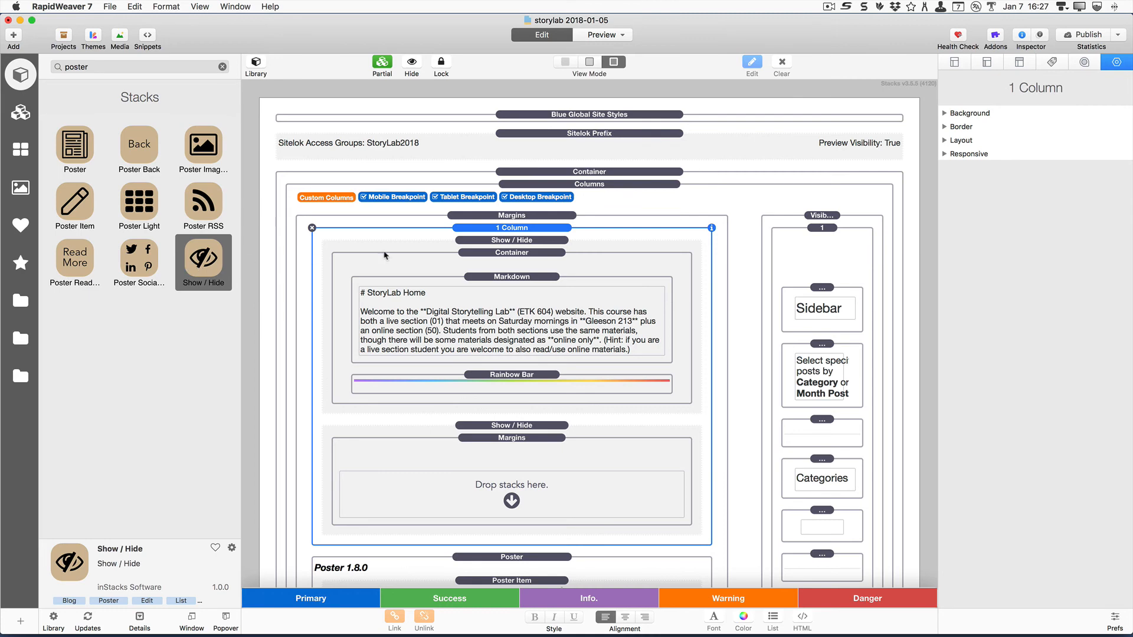
- Compare the Show only in settings of both Show / Hide stacks and view the first one's options without changing them
{"action": "left_click", "coordinate": [511, 241]}
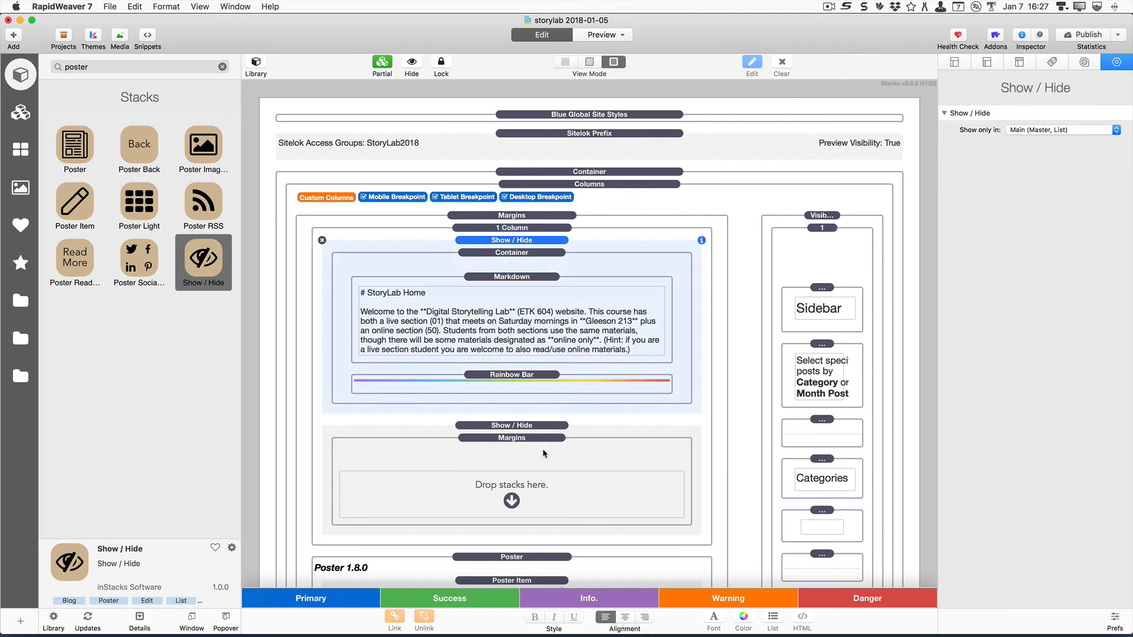
{"action": "left_click", "coordinate": [535, 428]}
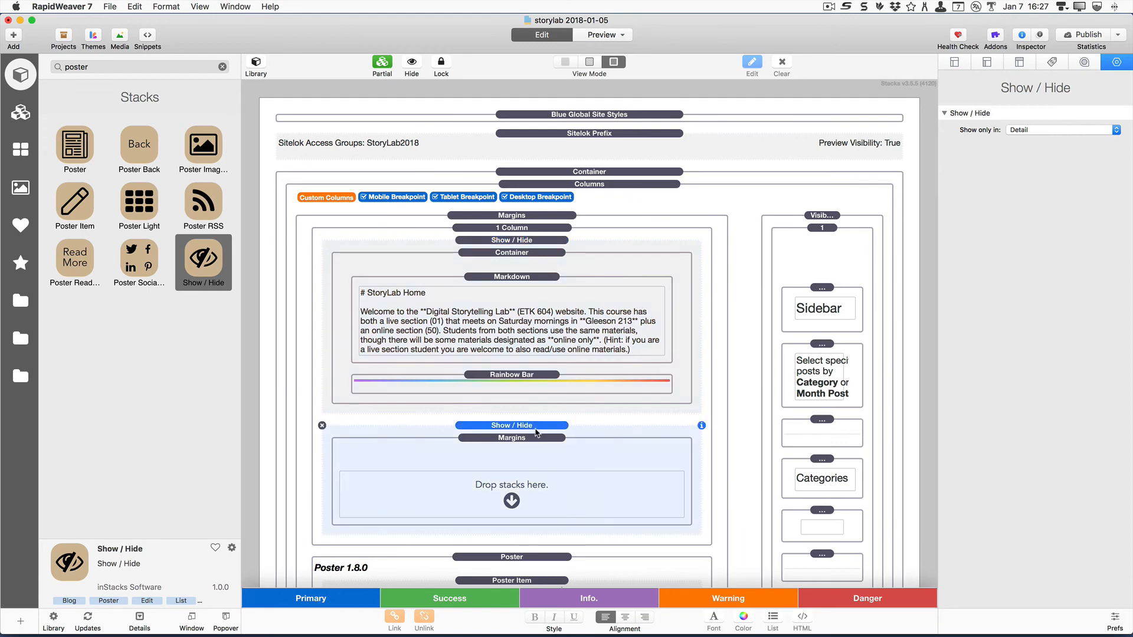
{"action": "left_click", "coordinate": [514, 240]}
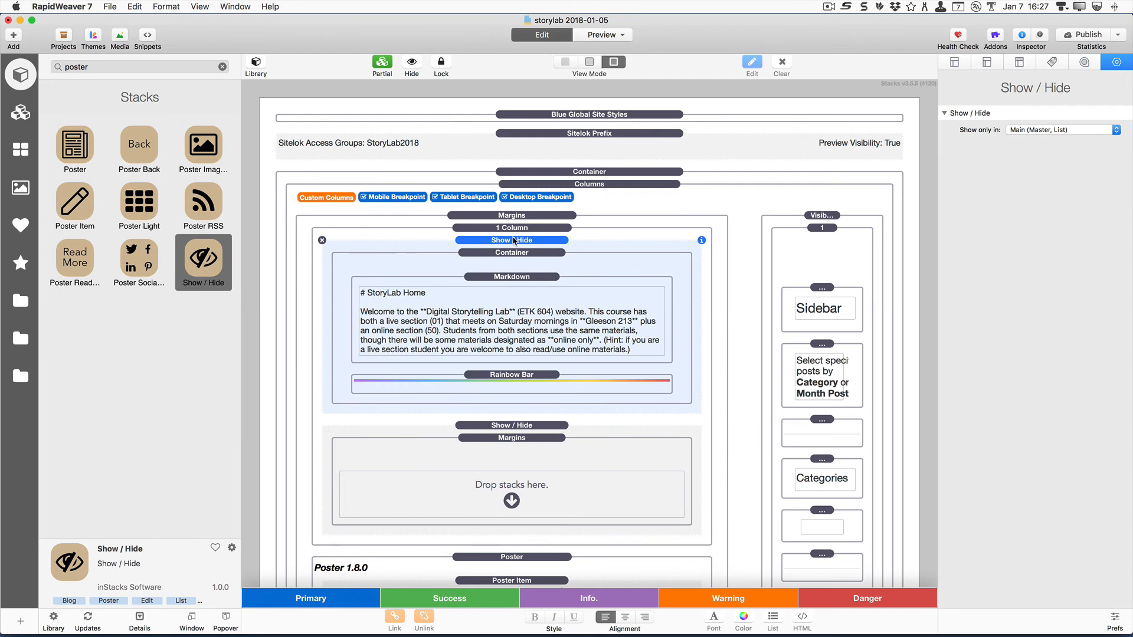
{"action": "left_click", "coordinate": [1025, 130]}
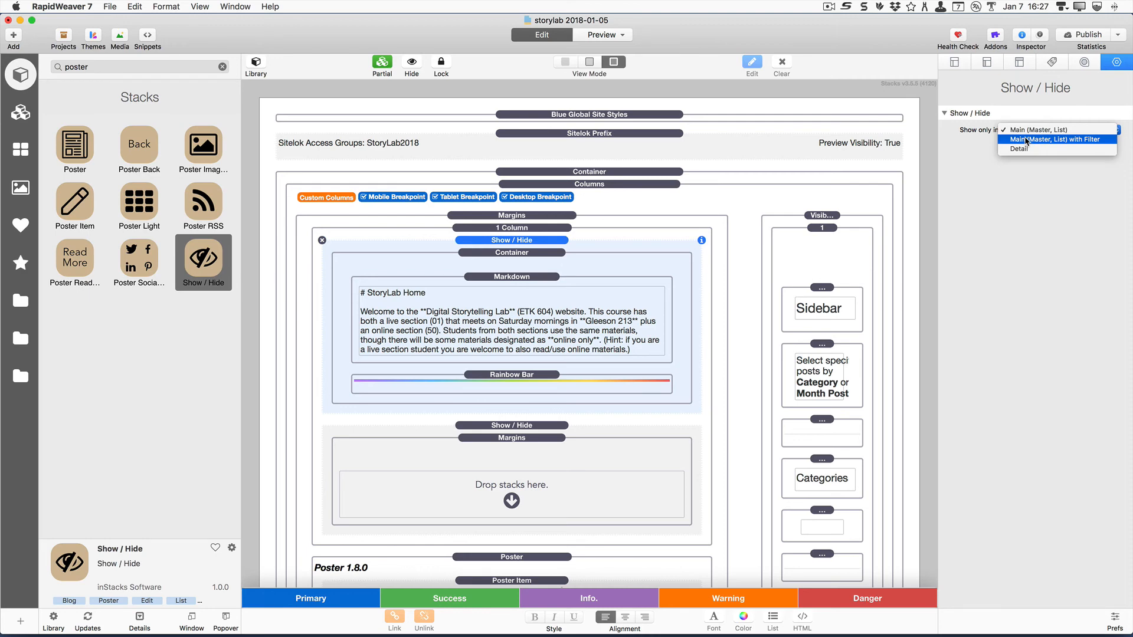
{"action": "left_click", "coordinate": [966, 155]}
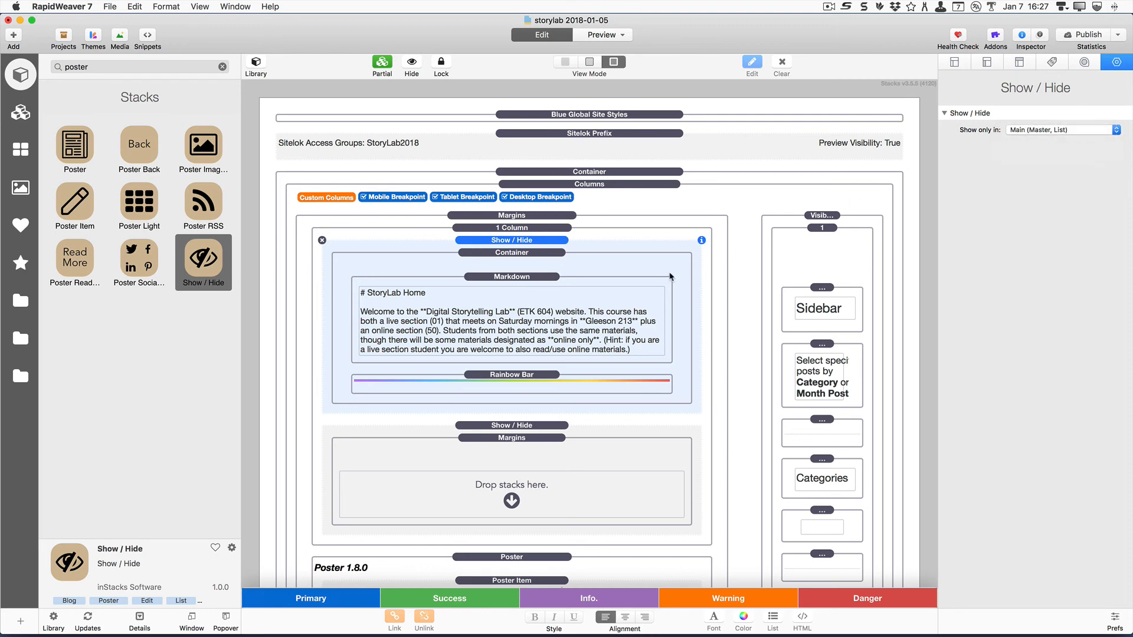
- Preview the page in Safari, open the full Student Introductions post, and return to RapidWeaver
{"action": "key", "text": "super+alt+p"}
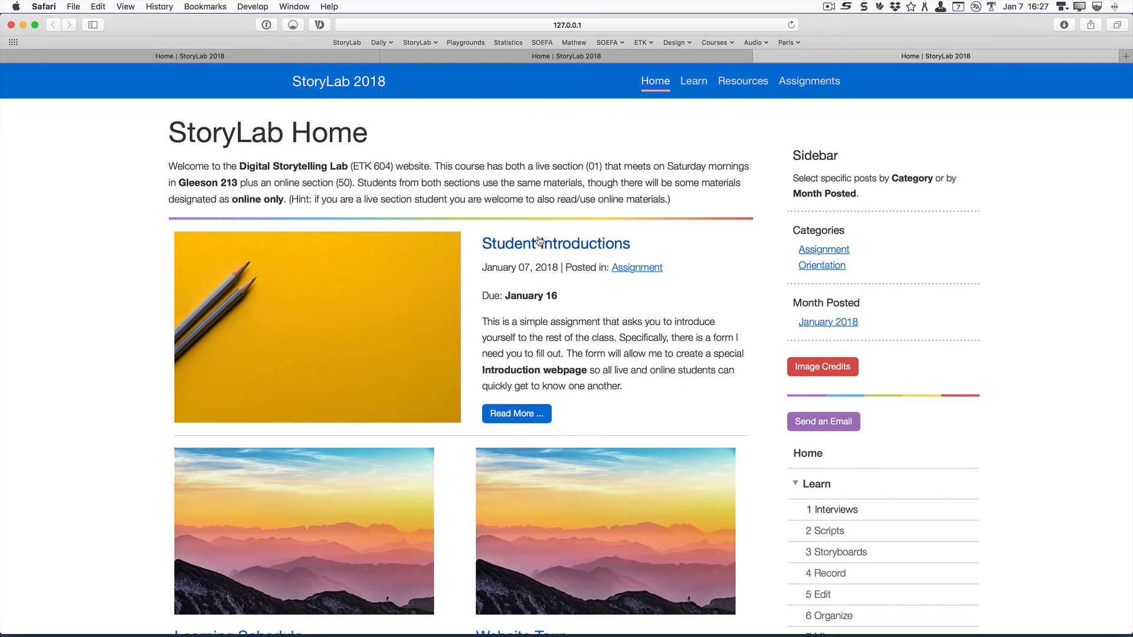
{"action": "left_click", "coordinate": [518, 415]}
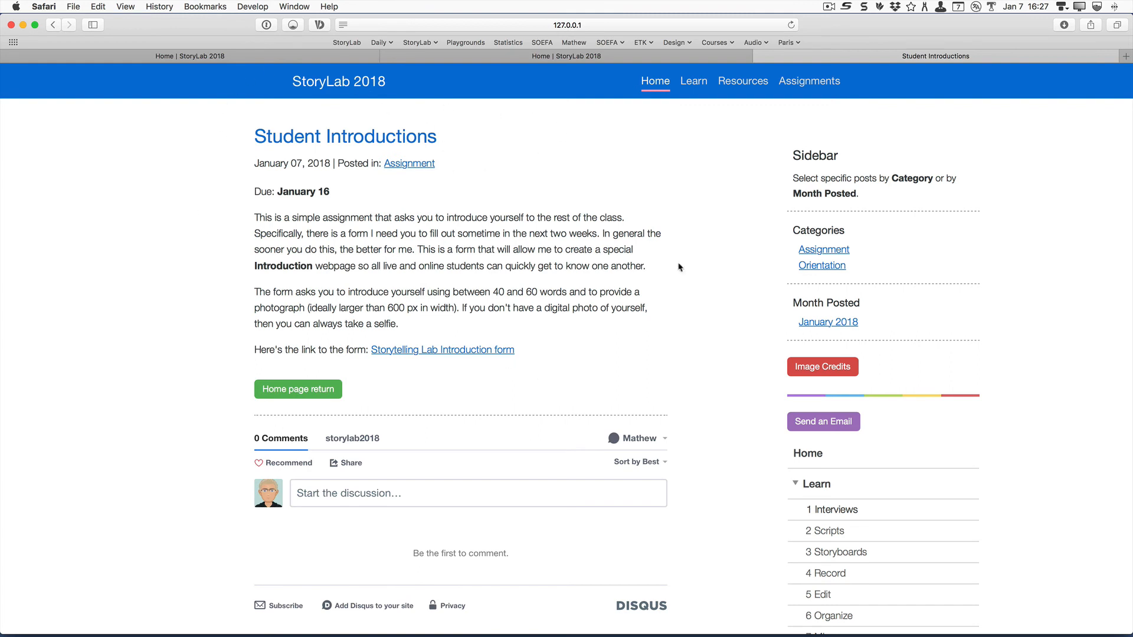
{"action": "key", "text": "super+Tab"}
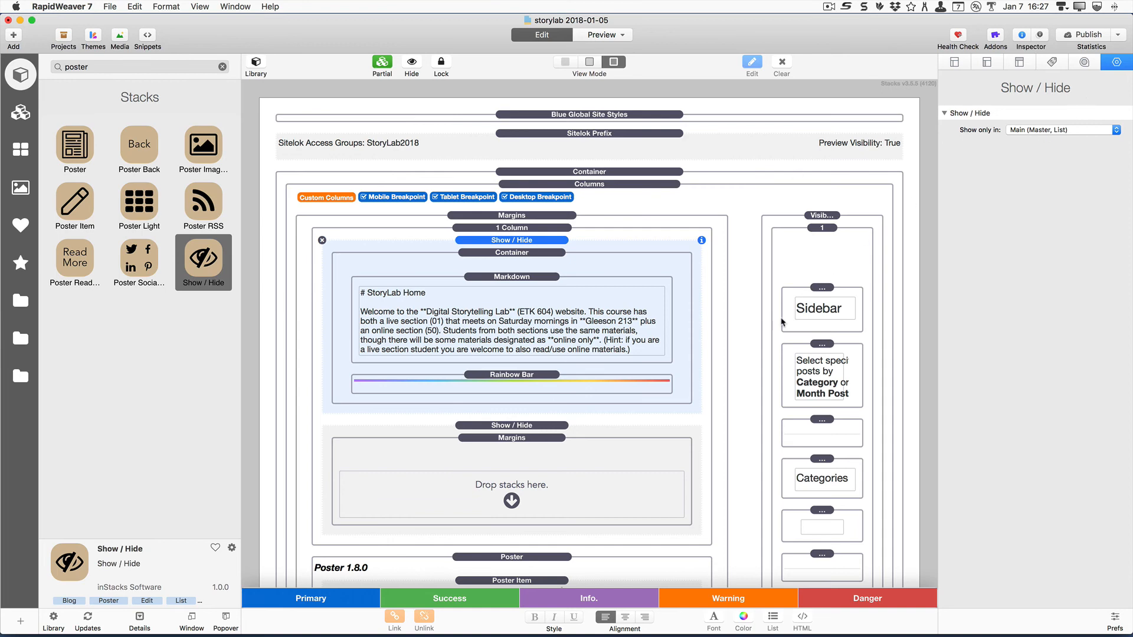
- Set the mobile top margin to 0 px for the Margins stack inside the second Show / Hide stack
{"action": "left_click", "coordinate": [525, 426]}
{"action": "left_click", "coordinate": [525, 426]}
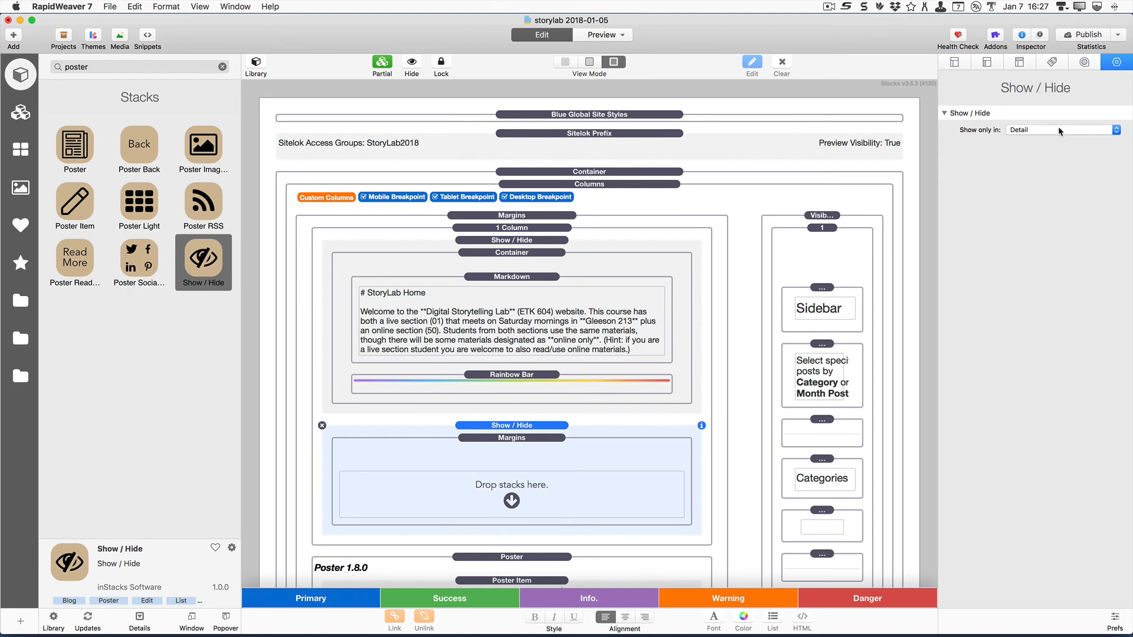
{"action": "left_click", "coordinate": [547, 441]}
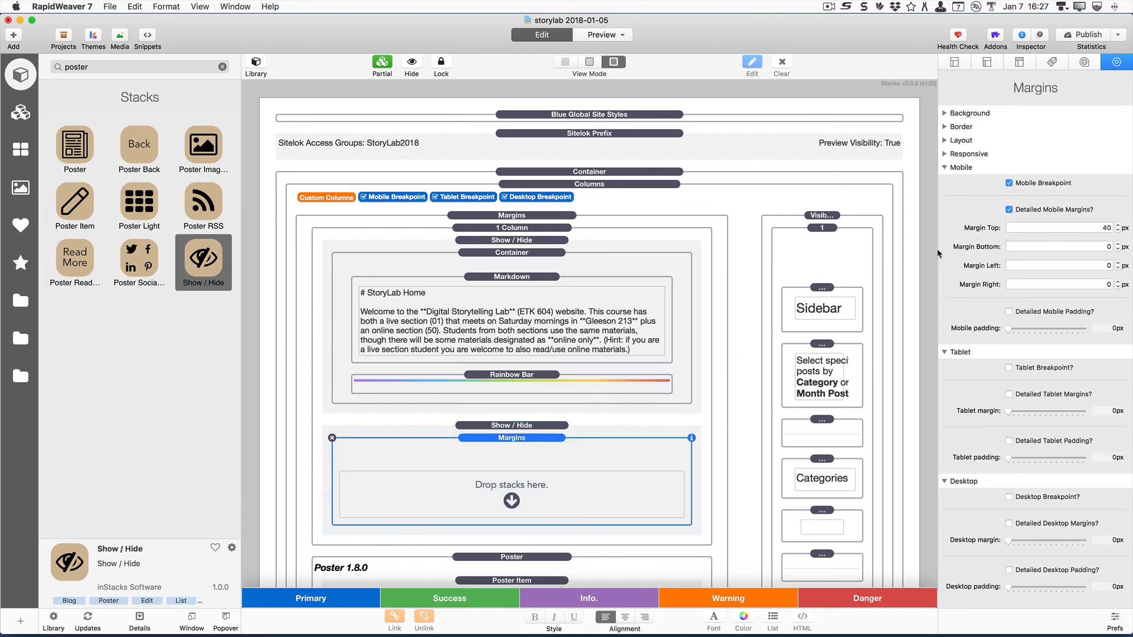
{"action": "double_click", "coordinate": [1104, 227]}
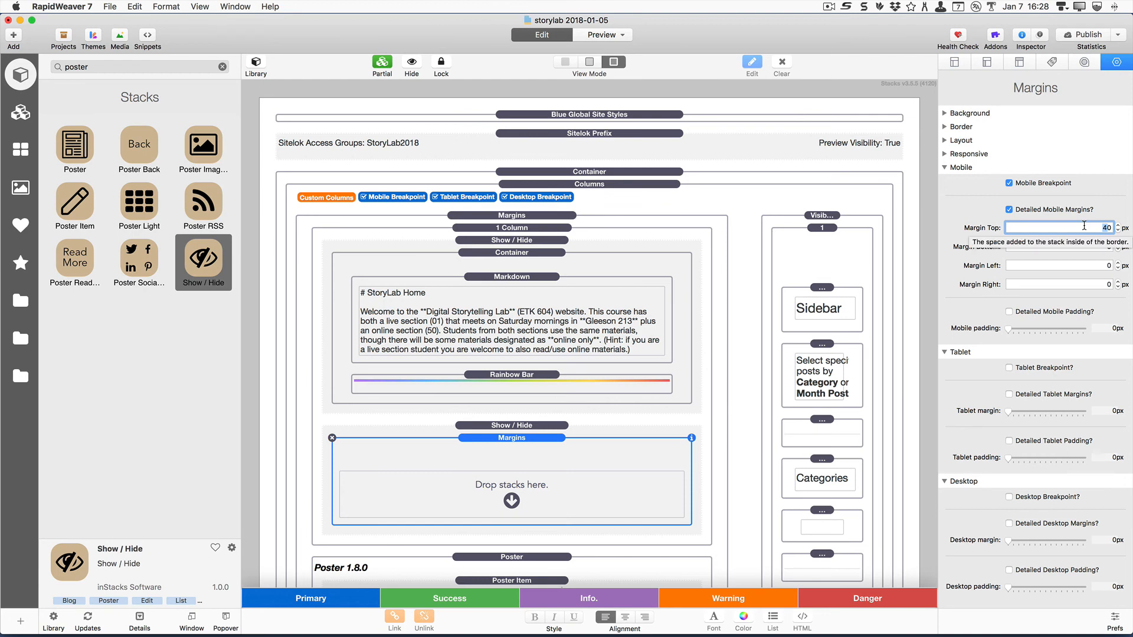
{"action": "type", "text": "0"}
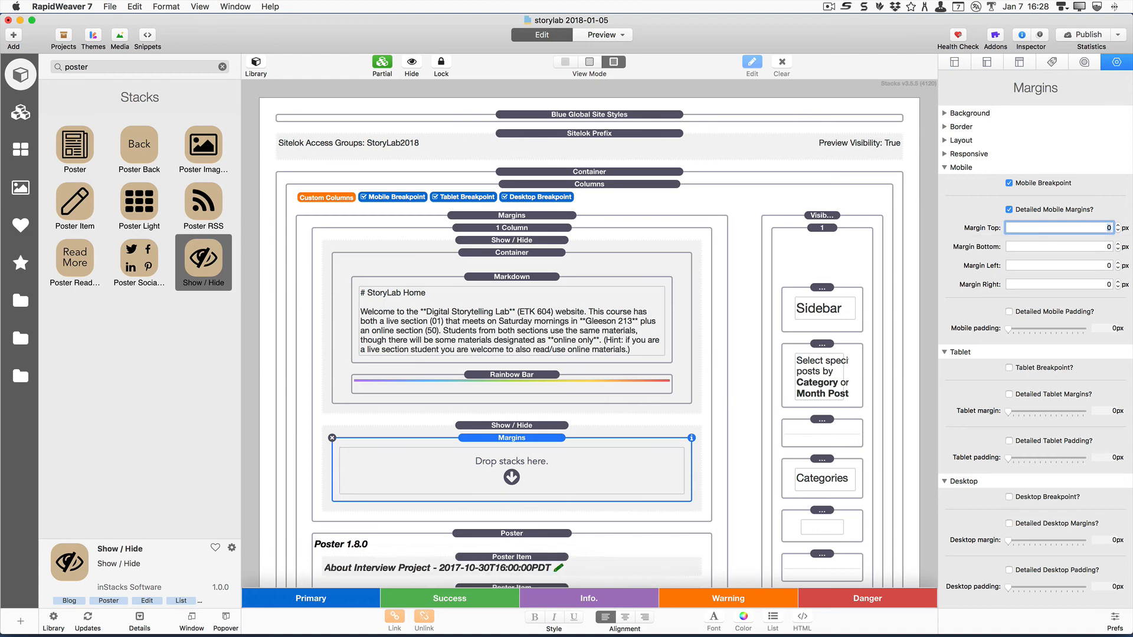
- Preview the changed margin in Safari on the Student Introductions post, and return to RapidWeaver
{"action": "key", "text": "super+shift+r"}
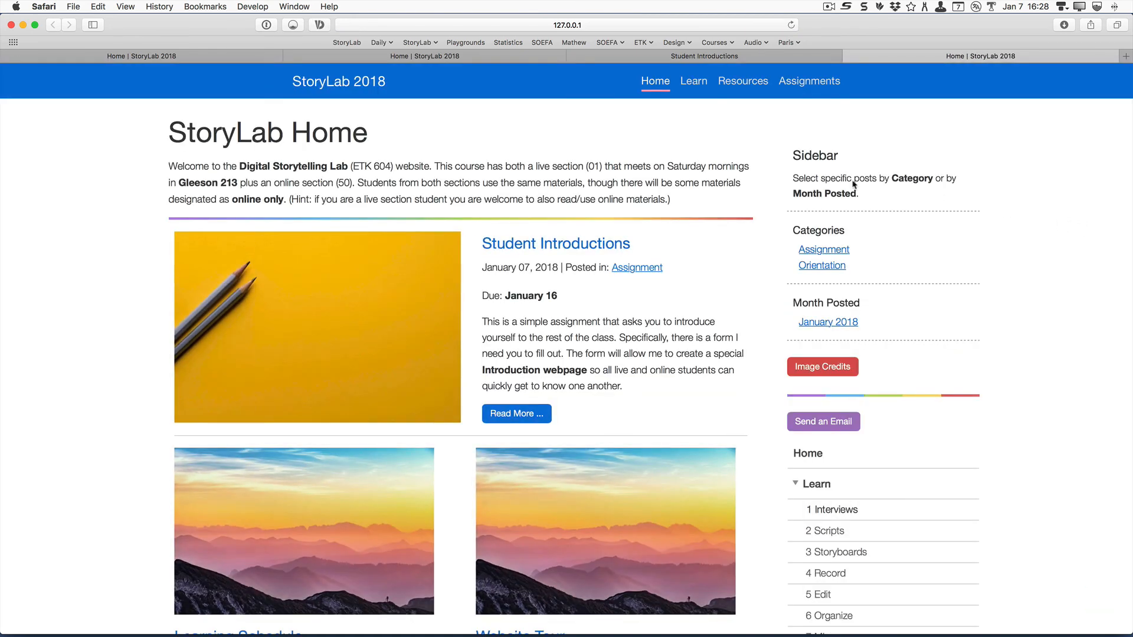
{"action": "left_click", "coordinate": [562, 254]}
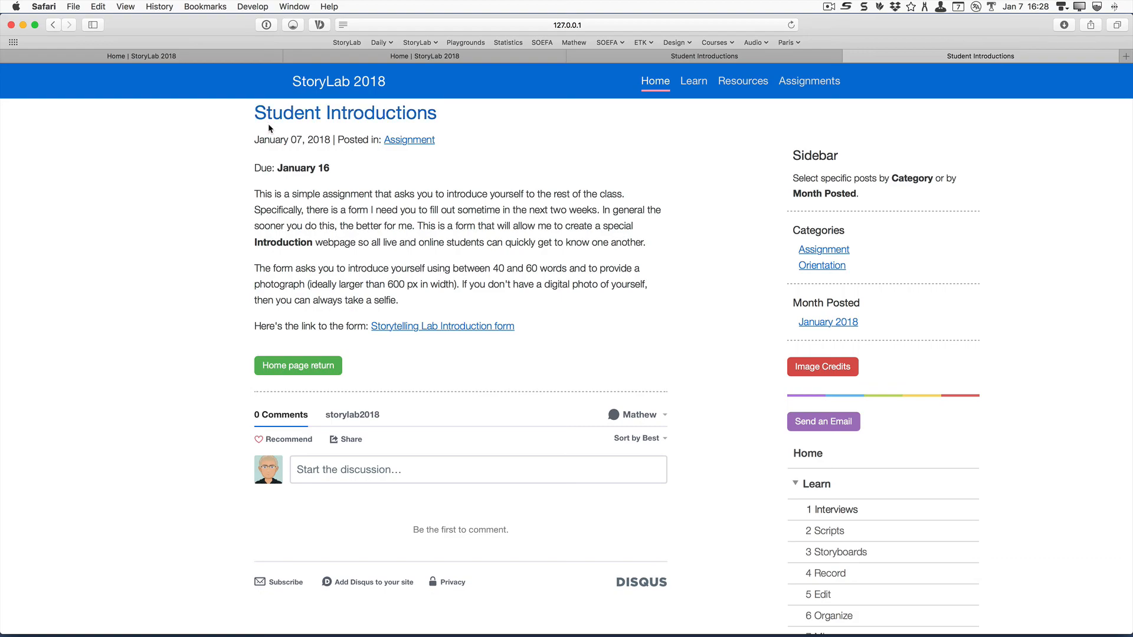
{"action": "key", "text": "super+Tab"}
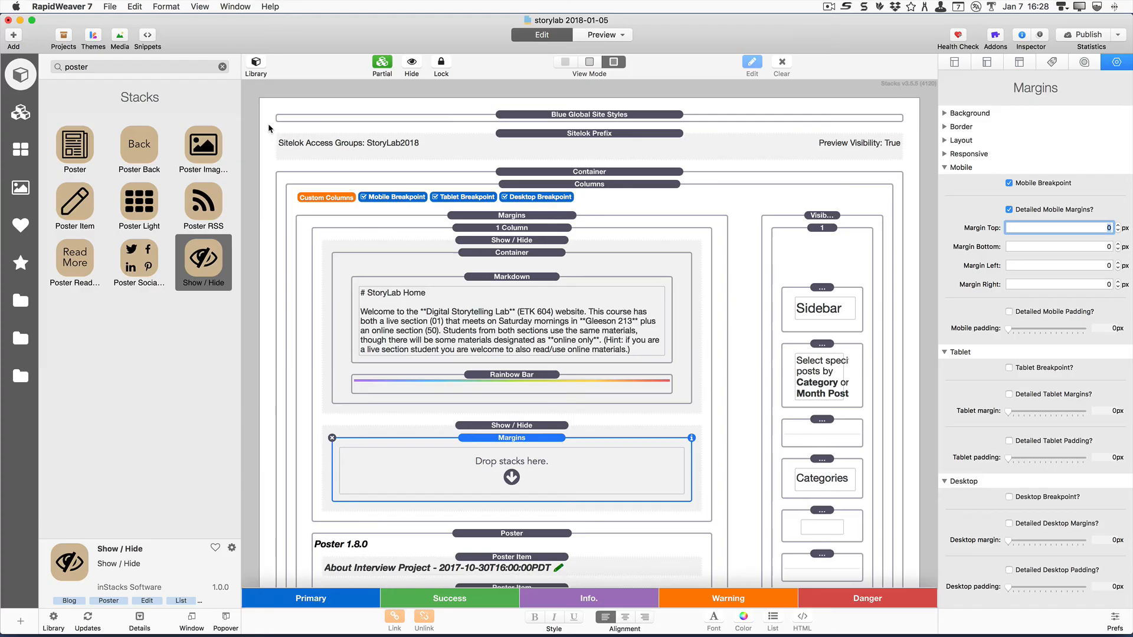
- Set the Margins stack's mobile top margin to 40 px
{"action": "left_click", "coordinate": [1100, 226]}
{"action": "type", "text": "4"}
{"action": "key", "text": "Return"}
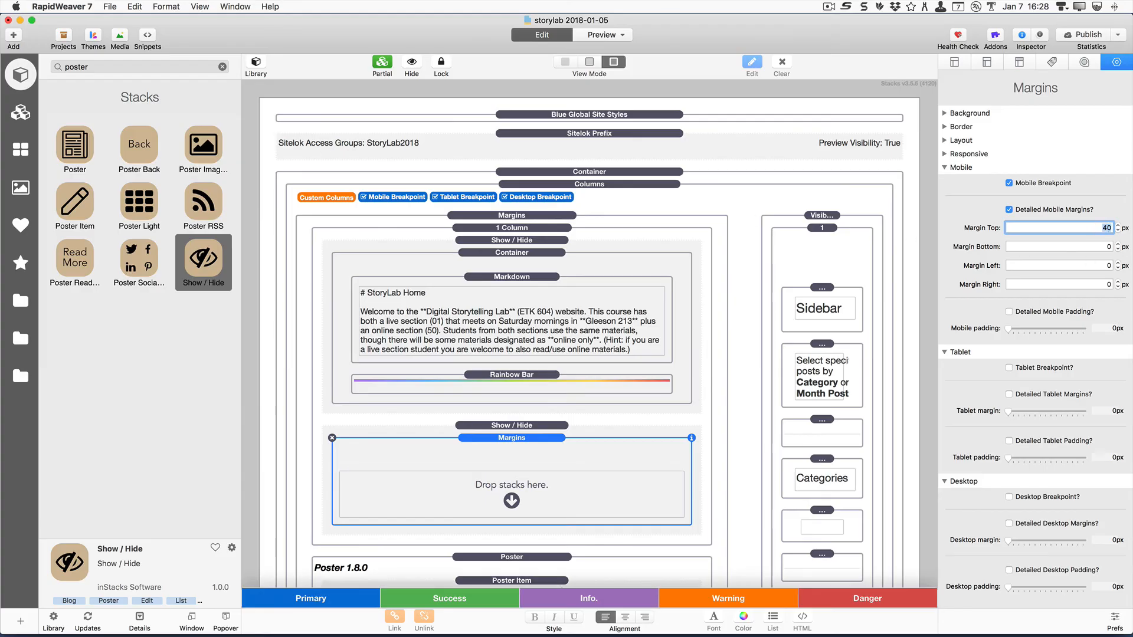
- Preview the page in Safari again and compare the StoryLab Home list with the Student Introductions detail page
{"action": "key", "text": "super+shift+r"}
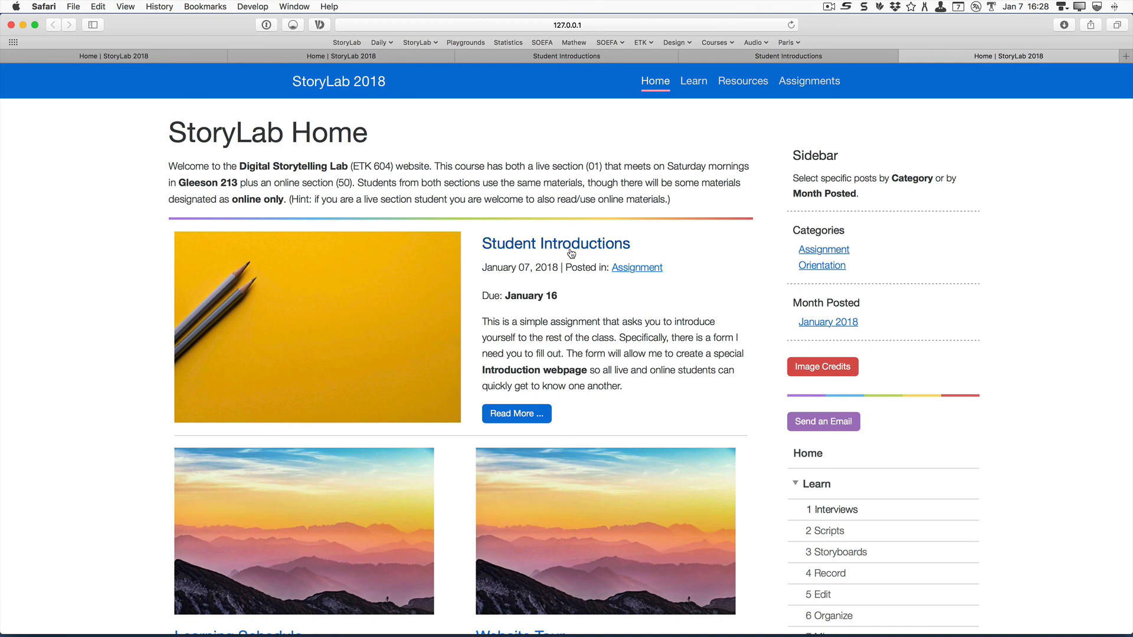
{"action": "left_click", "coordinate": [571, 251]}
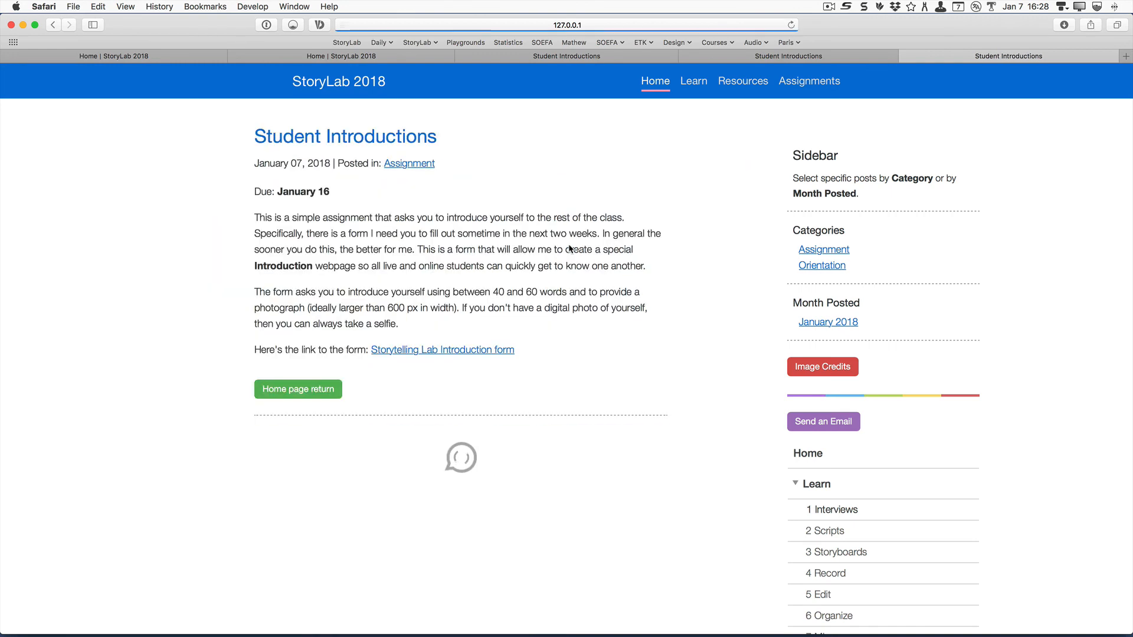
{"action": "left_click", "coordinate": [53, 24]}
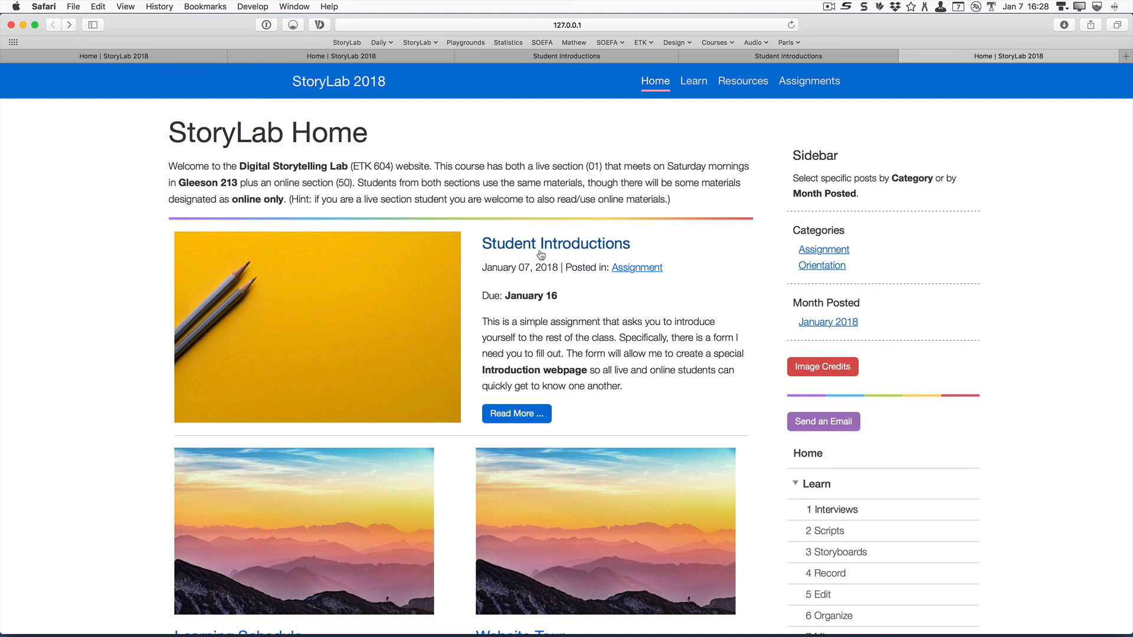
{"action": "scroll", "coordinate": [572, 292], "scroll_direction": "down", "scroll_amount": 3}
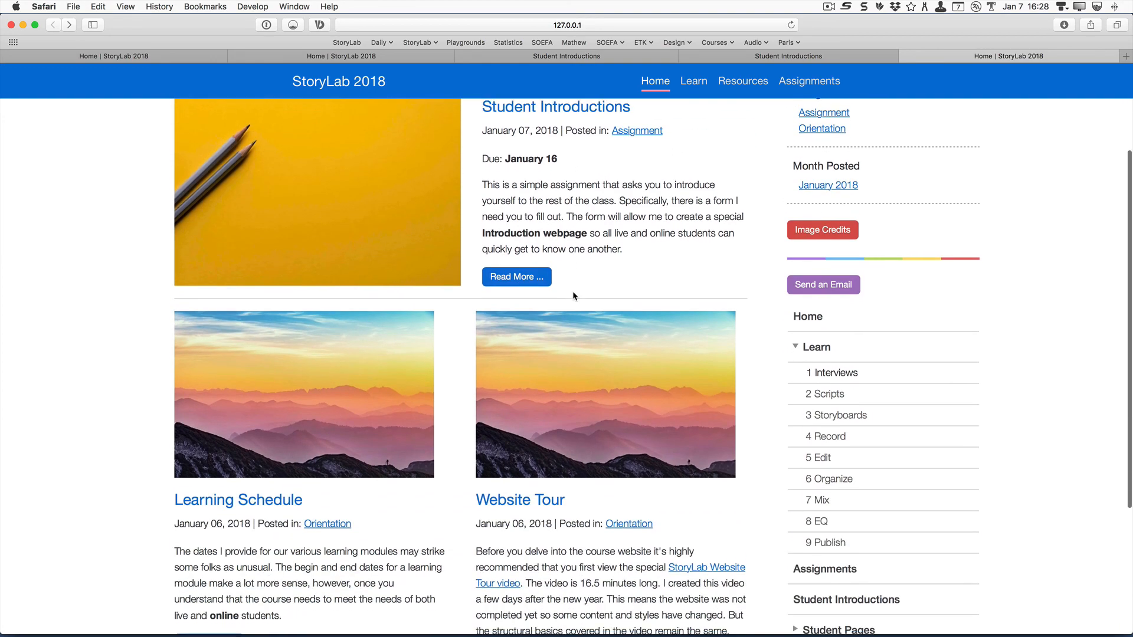
{"action": "scroll", "coordinate": [572, 292], "scroll_direction": "up", "scroll_amount": 3}
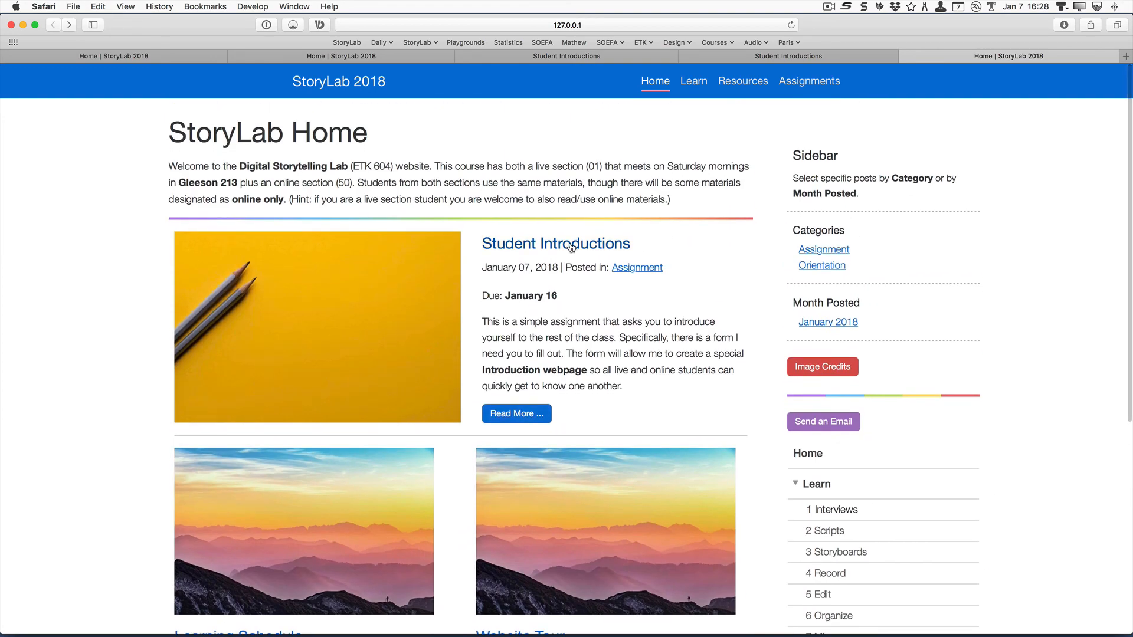
{"action": "left_click", "coordinate": [570, 246]}
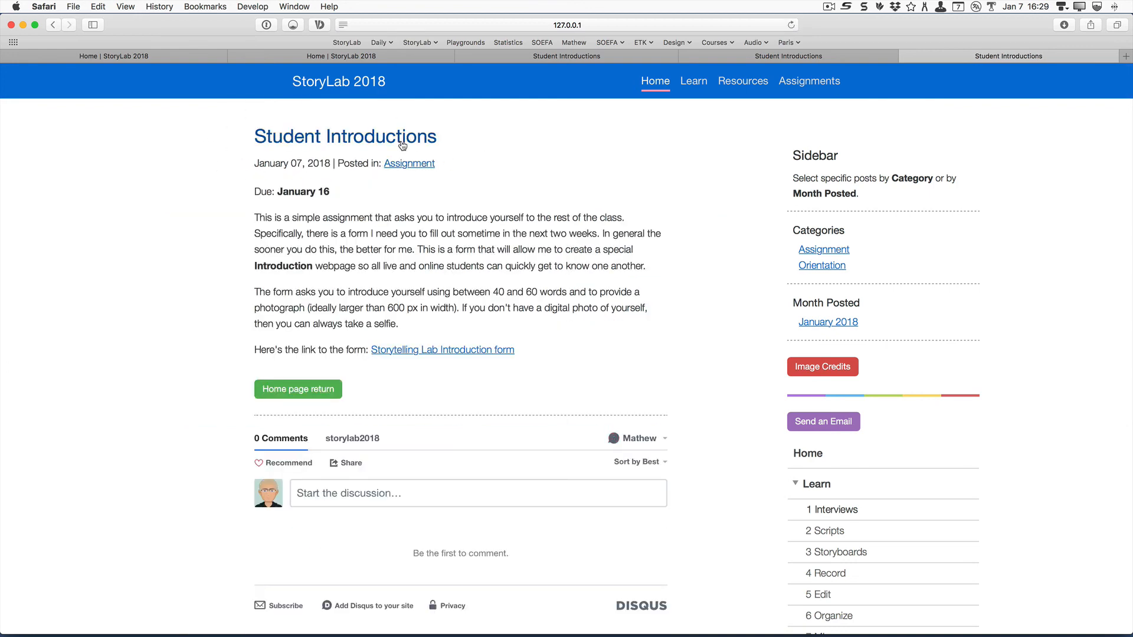
- Return to RapidWeaver and review the page's Show / Hide stacks and Poster items
{"action": "key", "text": "super+Tab"}
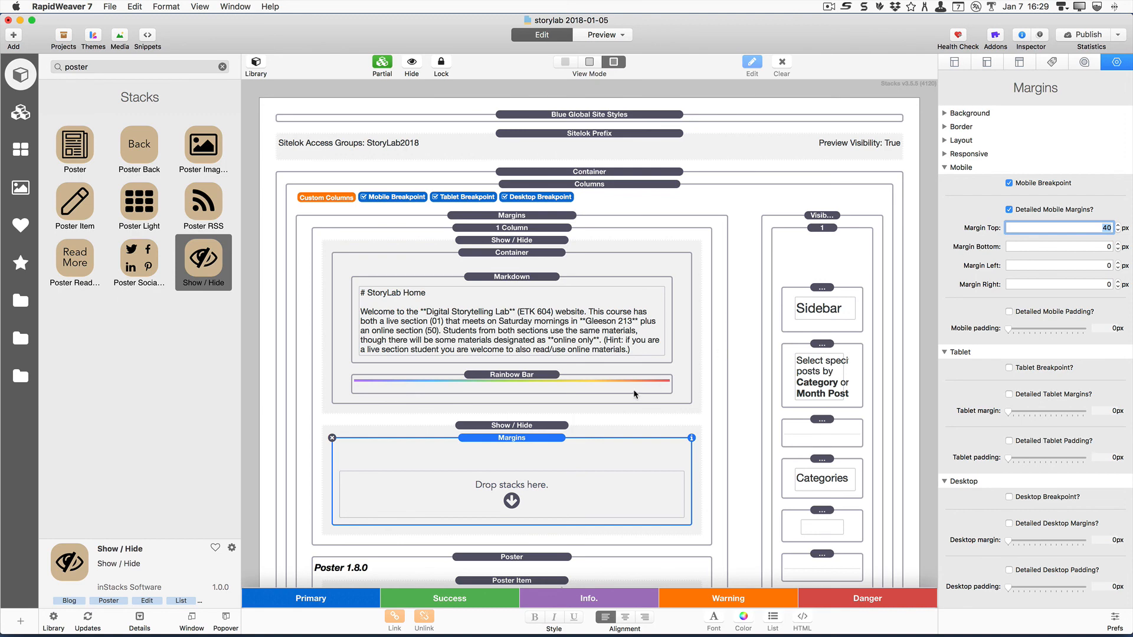
{"action": "scroll", "coordinate": [731, 369], "scroll_direction": "down", "scroll_amount": 10}
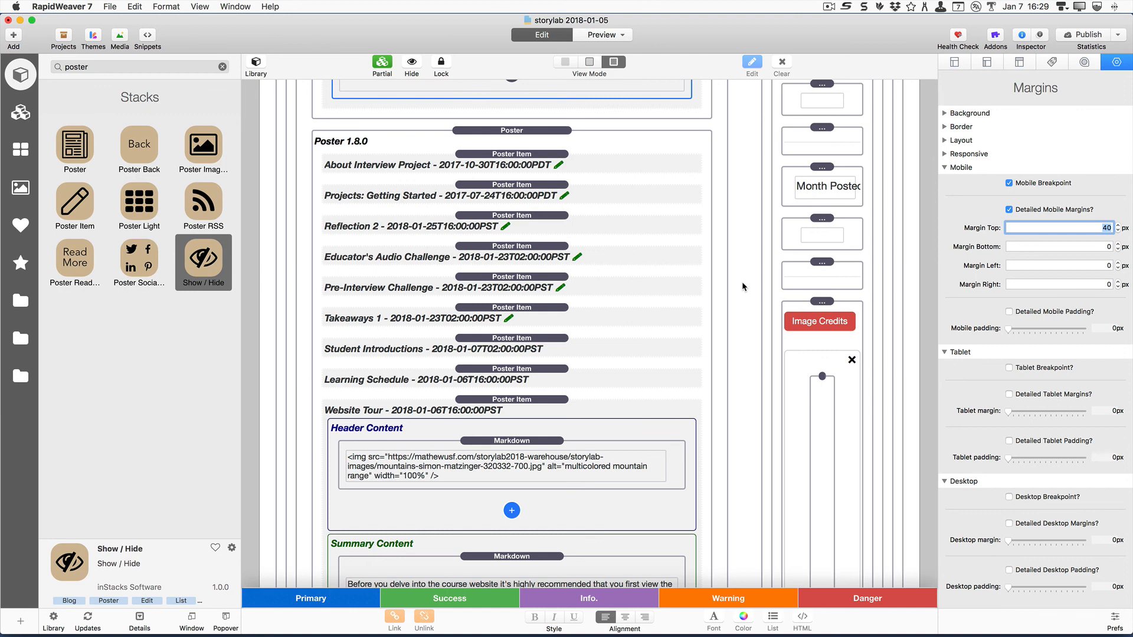
{"action": "scroll", "coordinate": [743, 286], "scroll_direction": "up", "scroll_amount": 10}
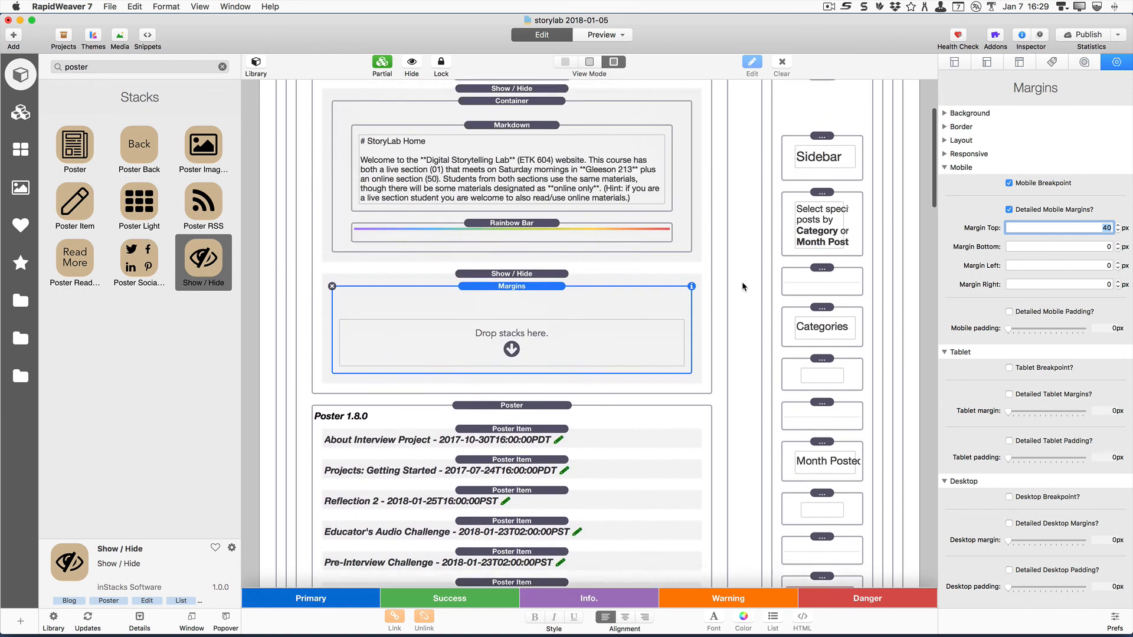